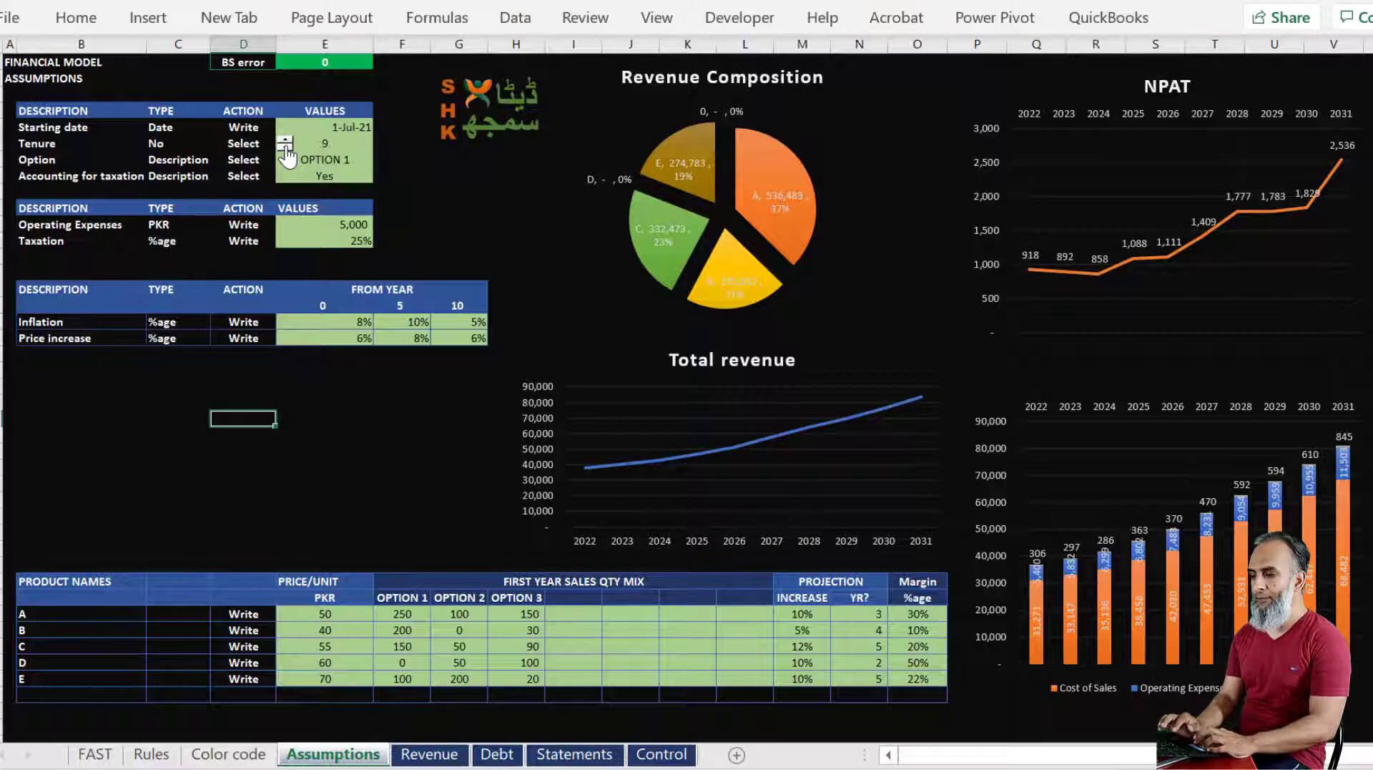
Step: Set the model's tenure to 7 and its sales option to OPTION 3 on the Assumptions sheet
left_click(285, 148)
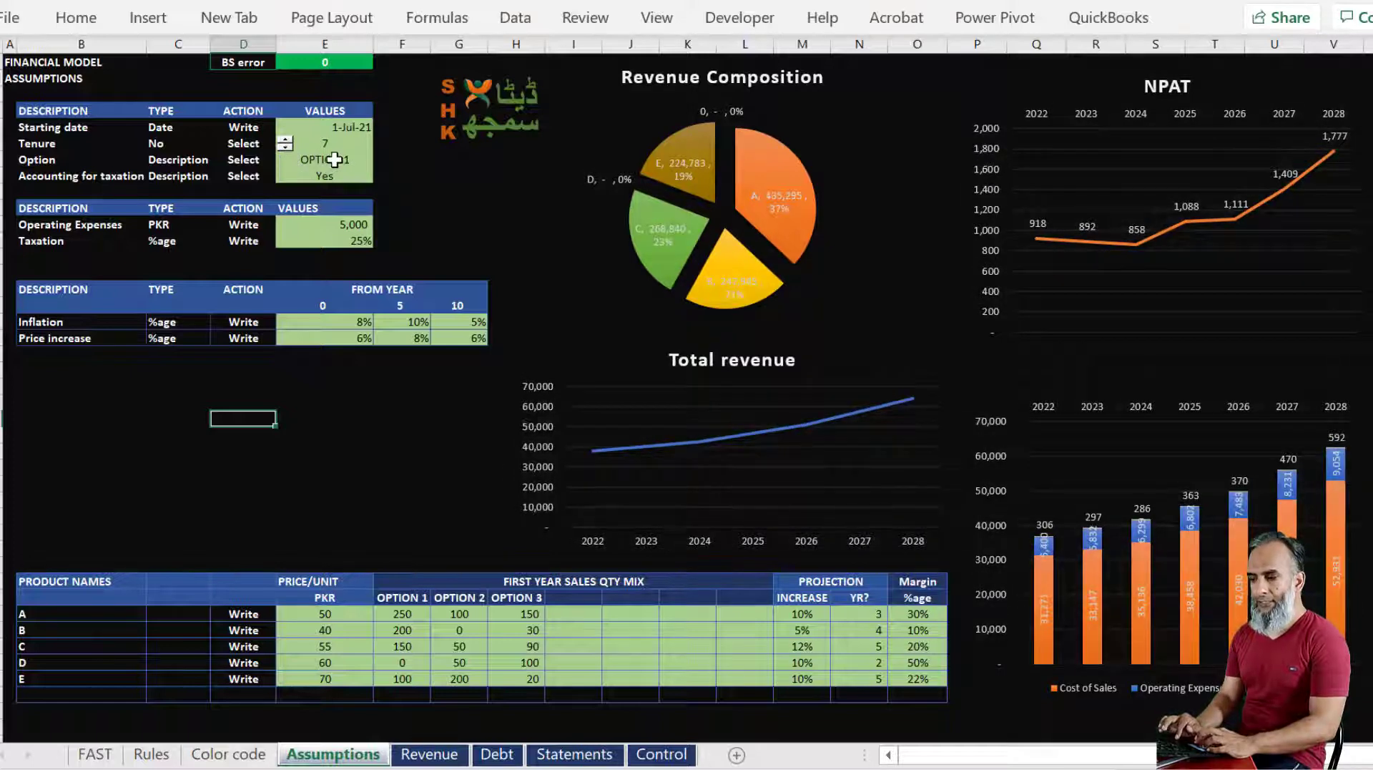
left_click(389, 156)
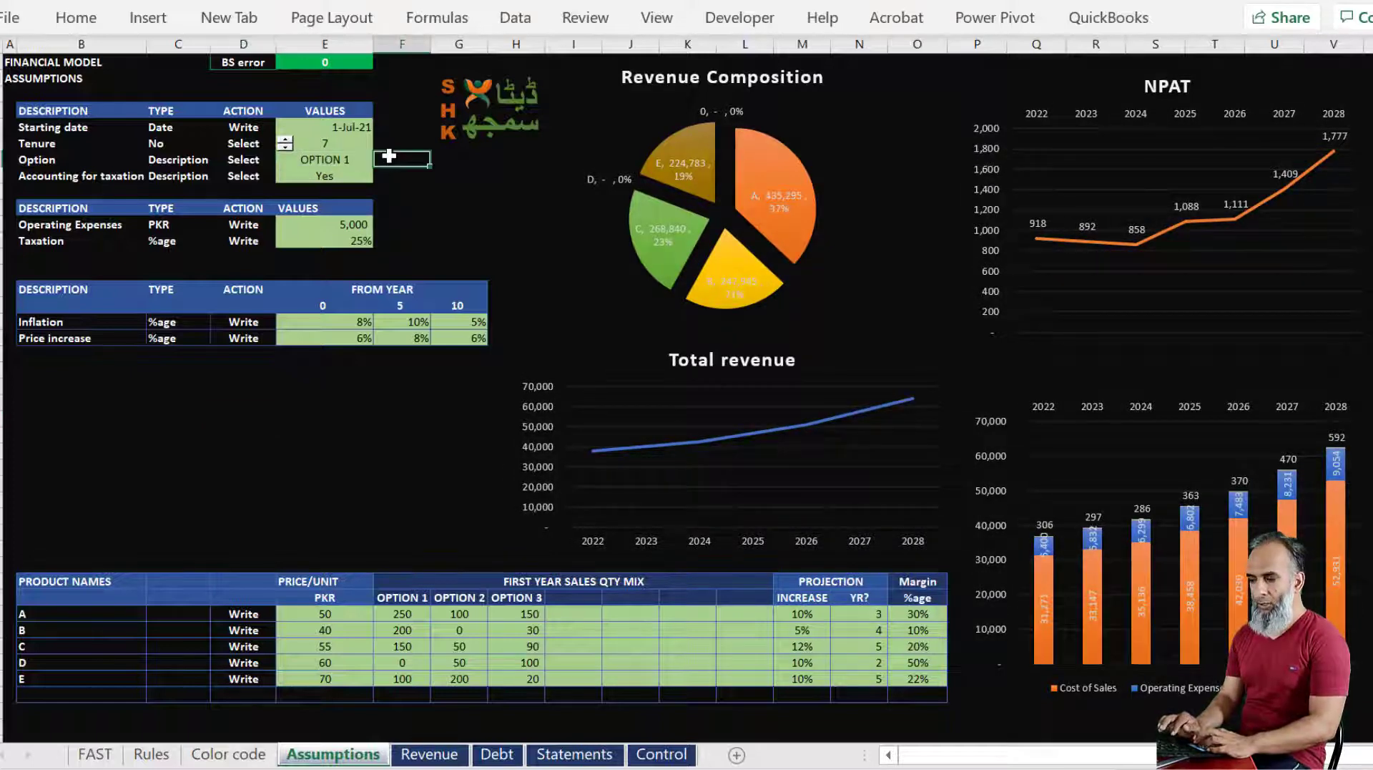
left_click(350, 159)
left_click(382, 159)
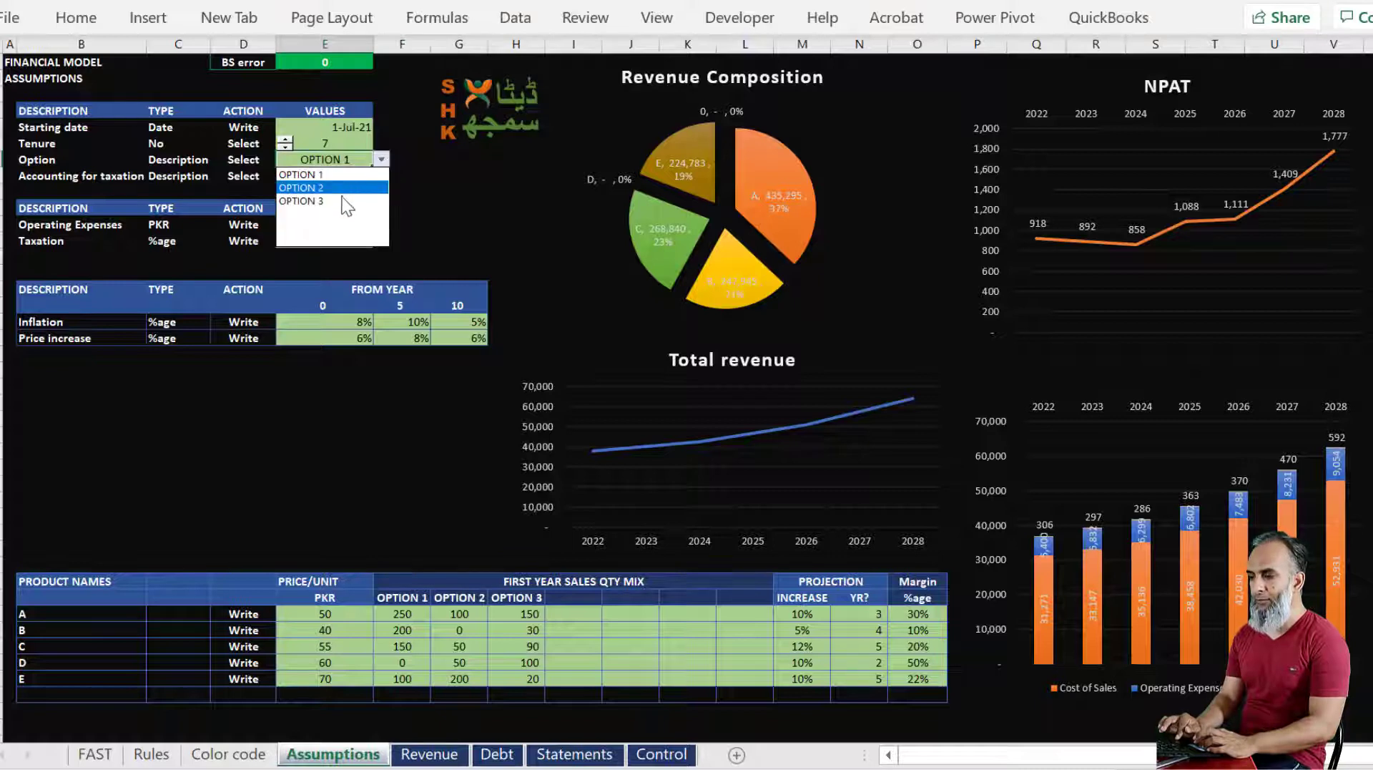
left_click(338, 201)
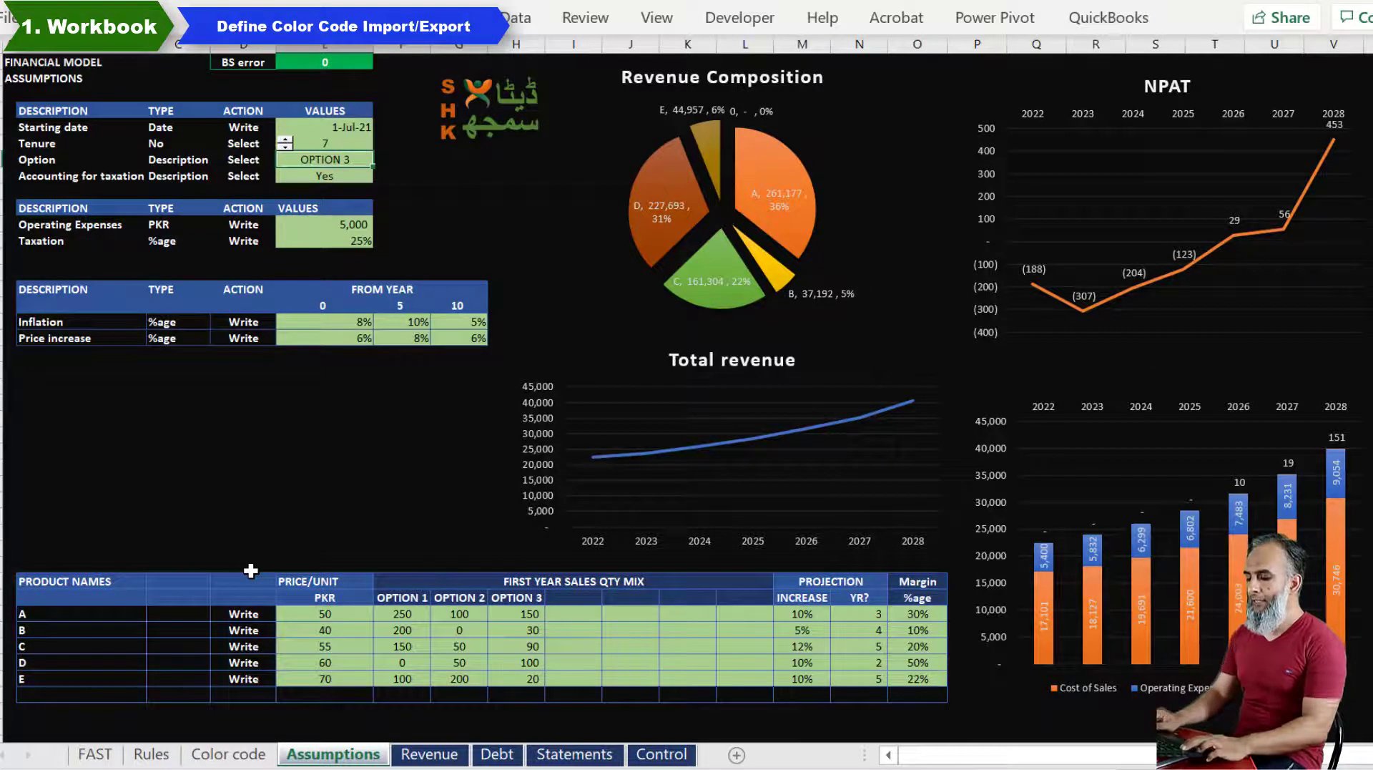
Step: Review the workbook's basic set of sheets, from Color code through Assumptions, Revenue, Debt and Statements to Control
key("ctrl+Page_Up")
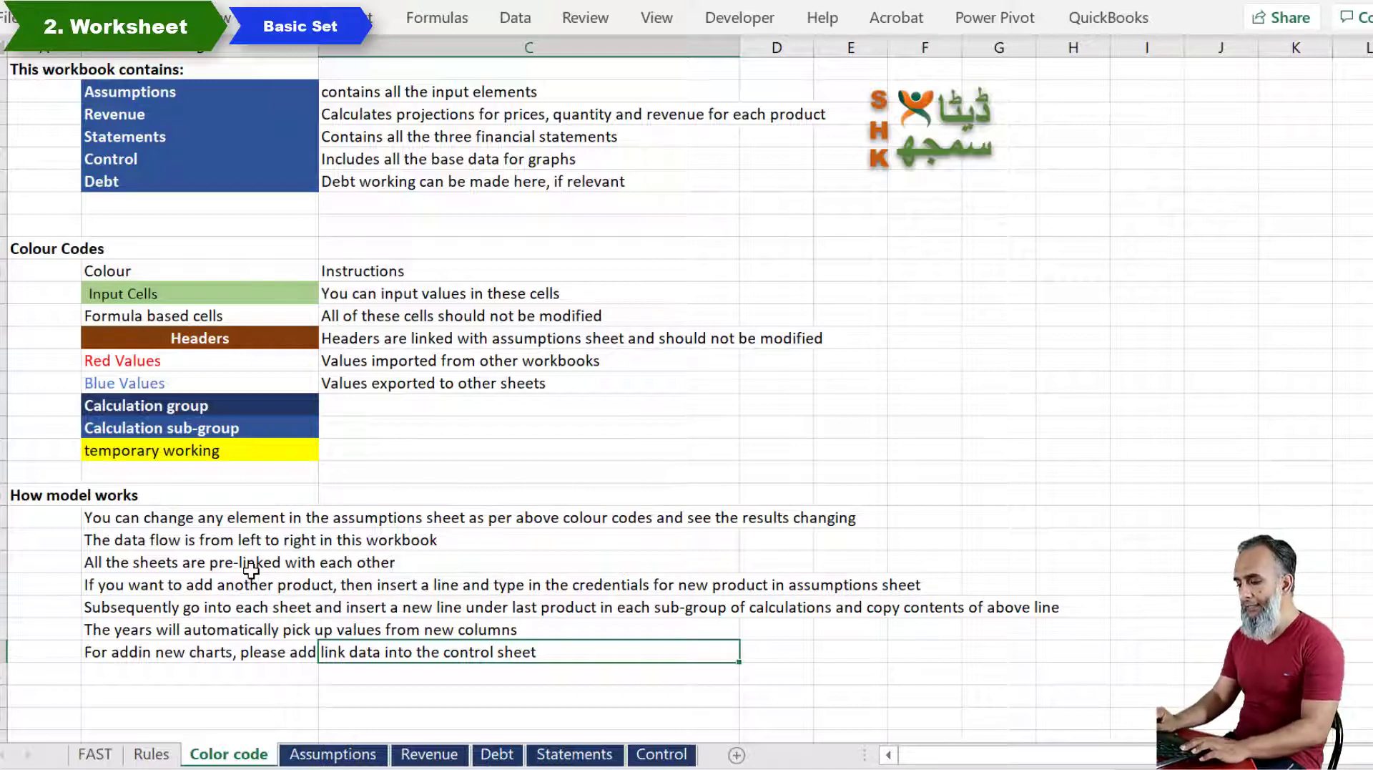
key("ctrl+Page_Down")
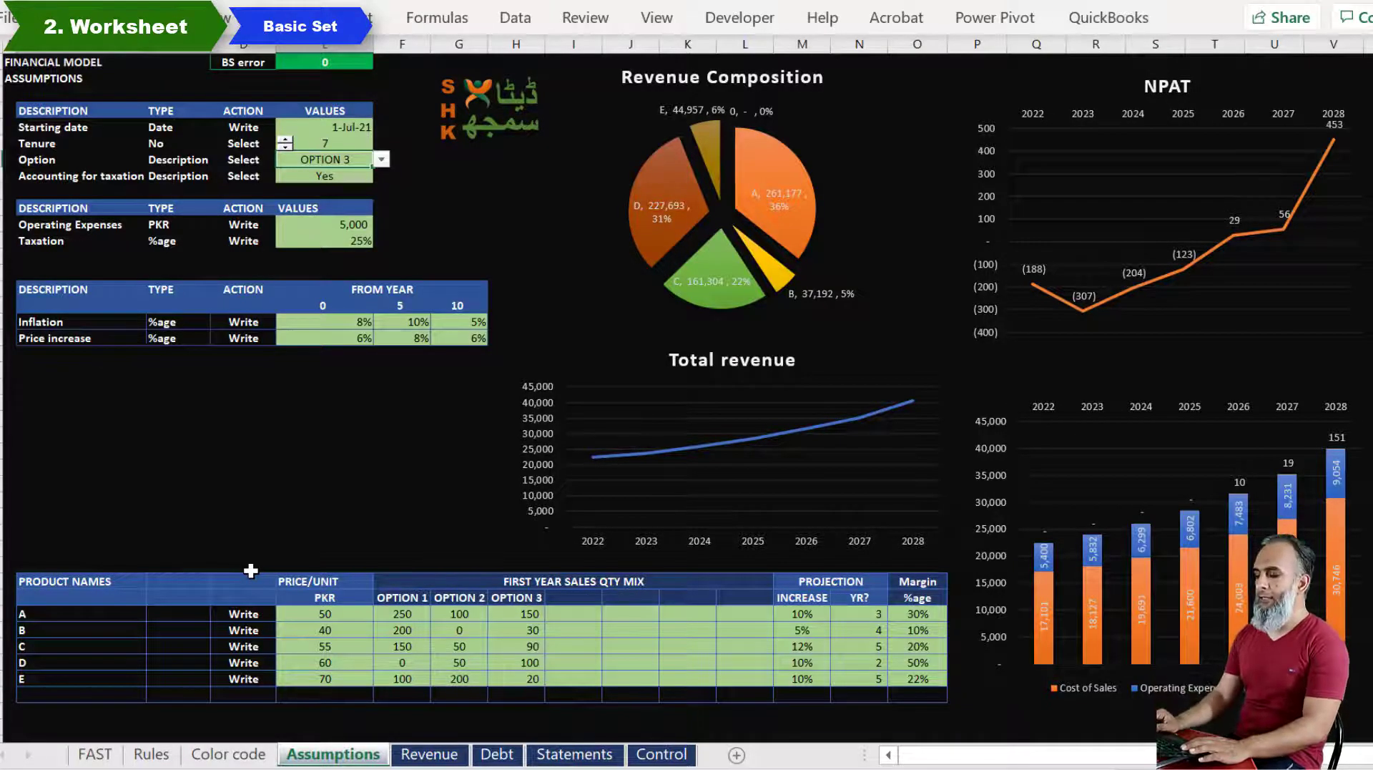
key("ctrl+Page_Down")
key("ctrl+Page_Down")
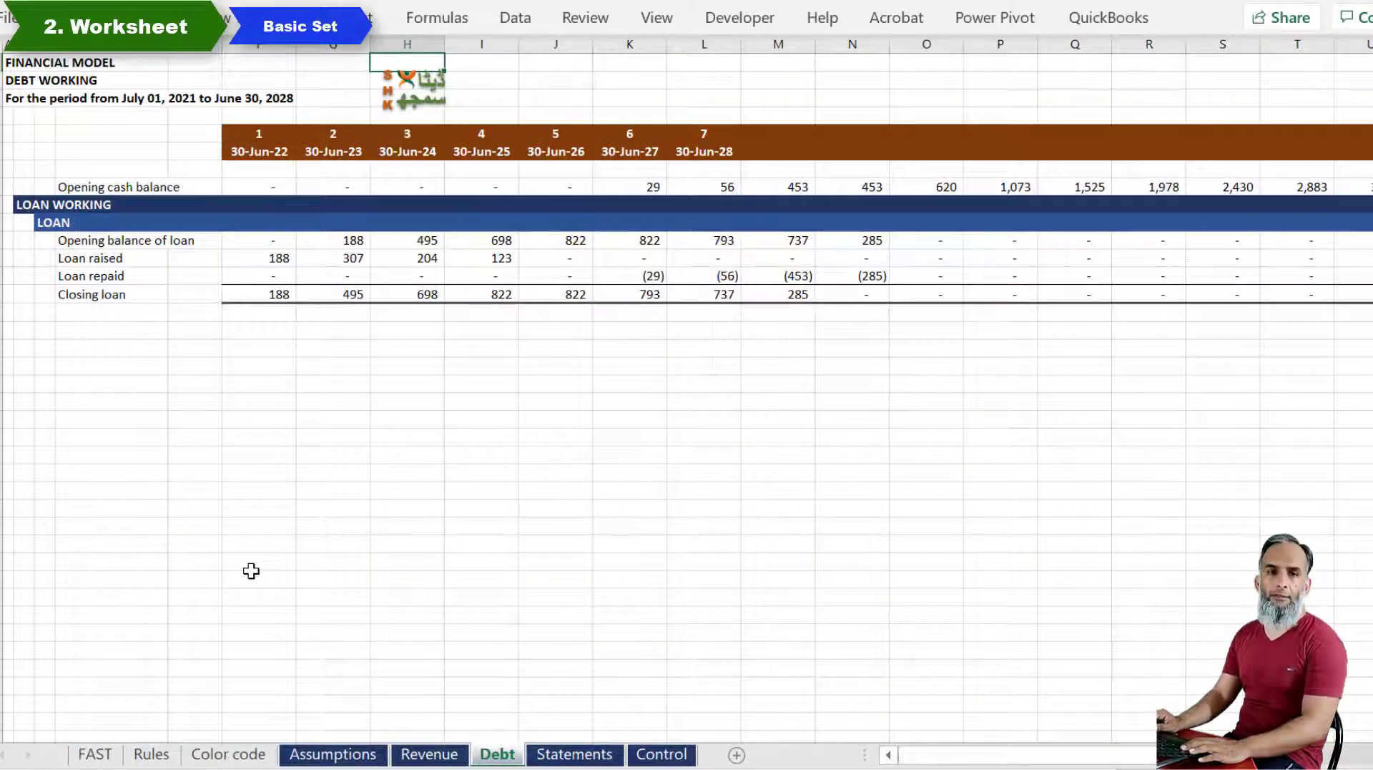
key("ctrl+Page_Down")
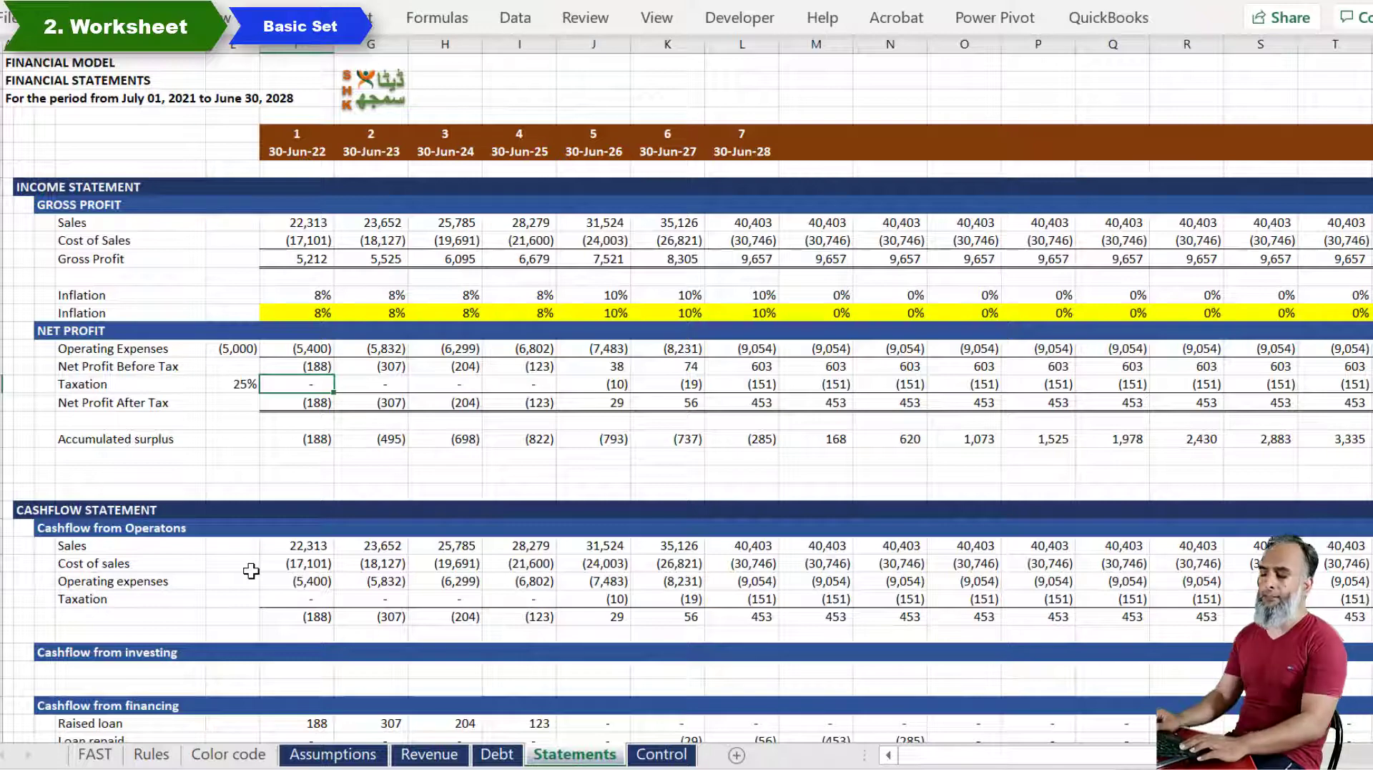
key("ctrl+Page_Down")
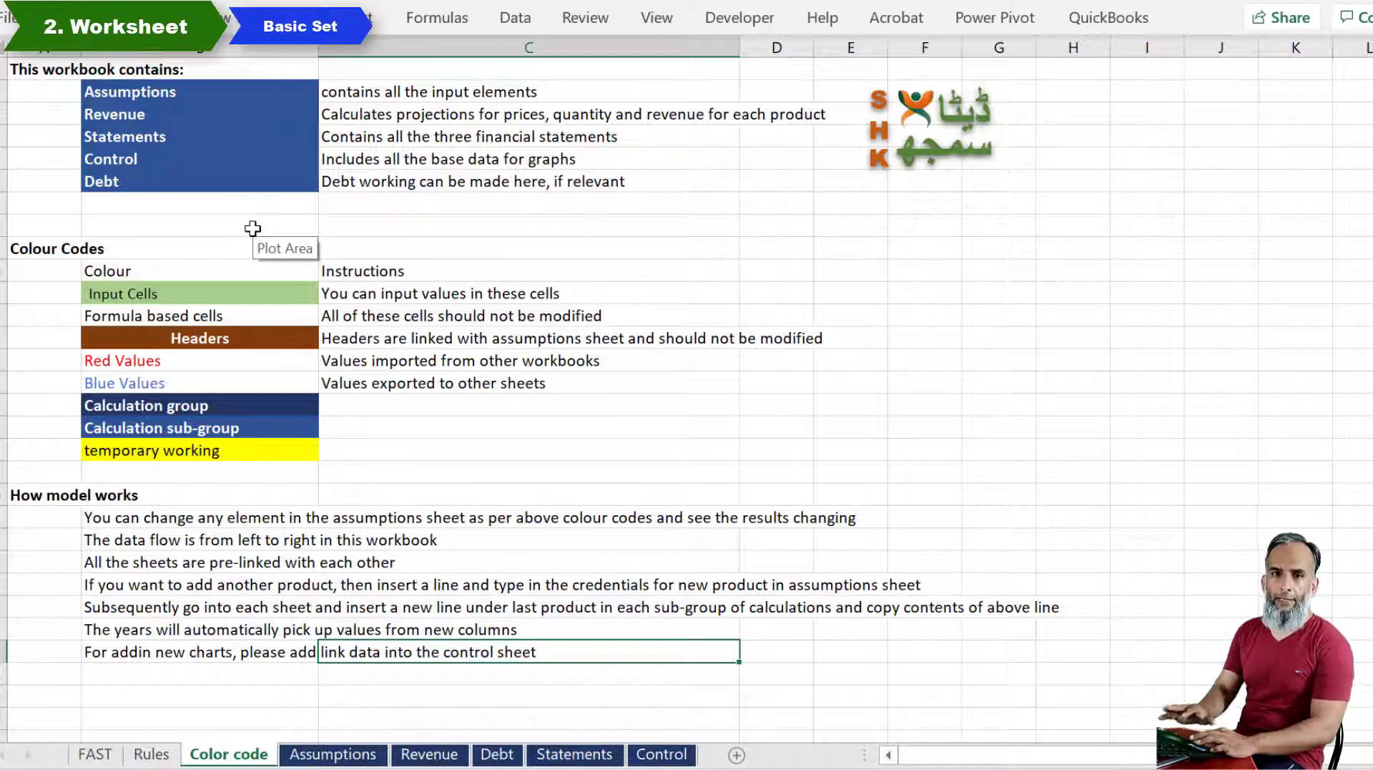
Step: Examine the data-flow order of the sheets from Assumptions through Revenue, Debt and Statements to Control, and return to the colour code sheet
left_click(170, 735)
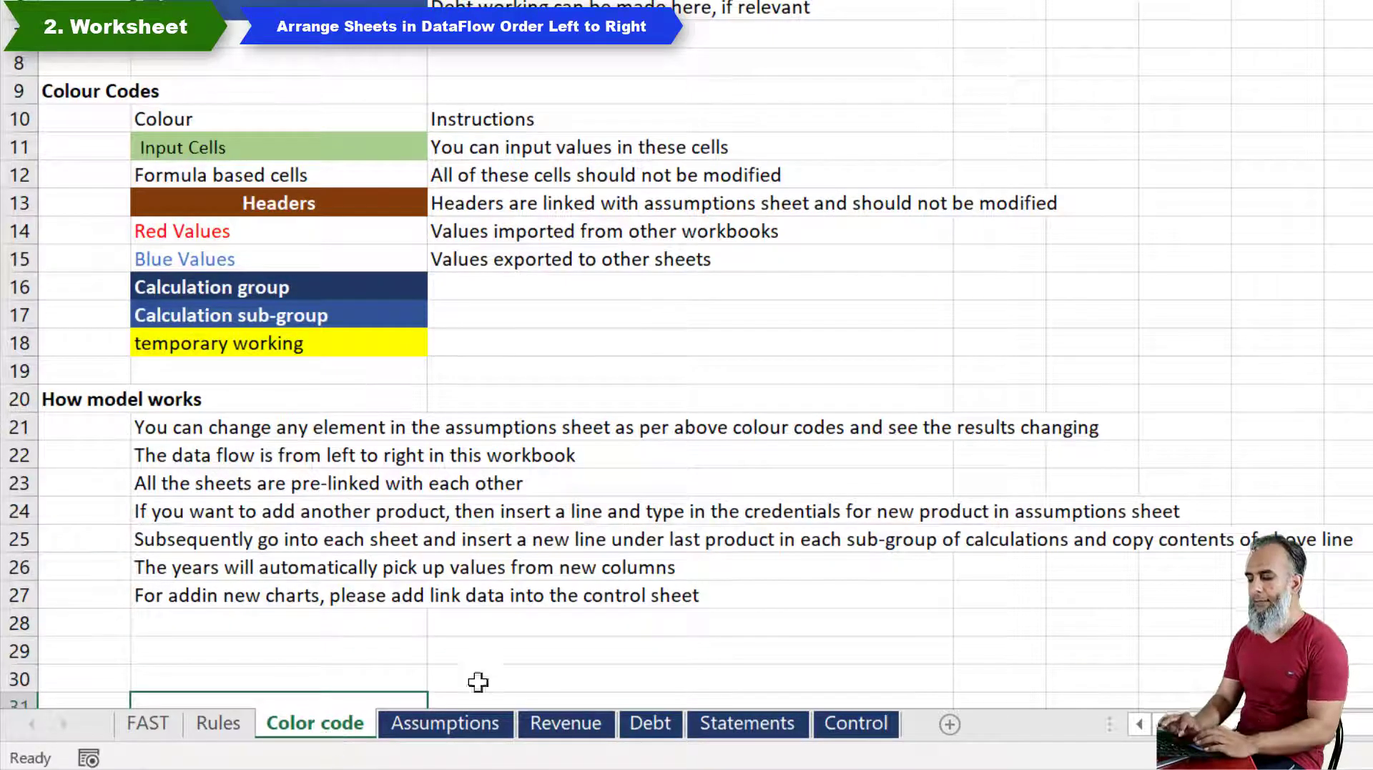
left_click(459, 731)
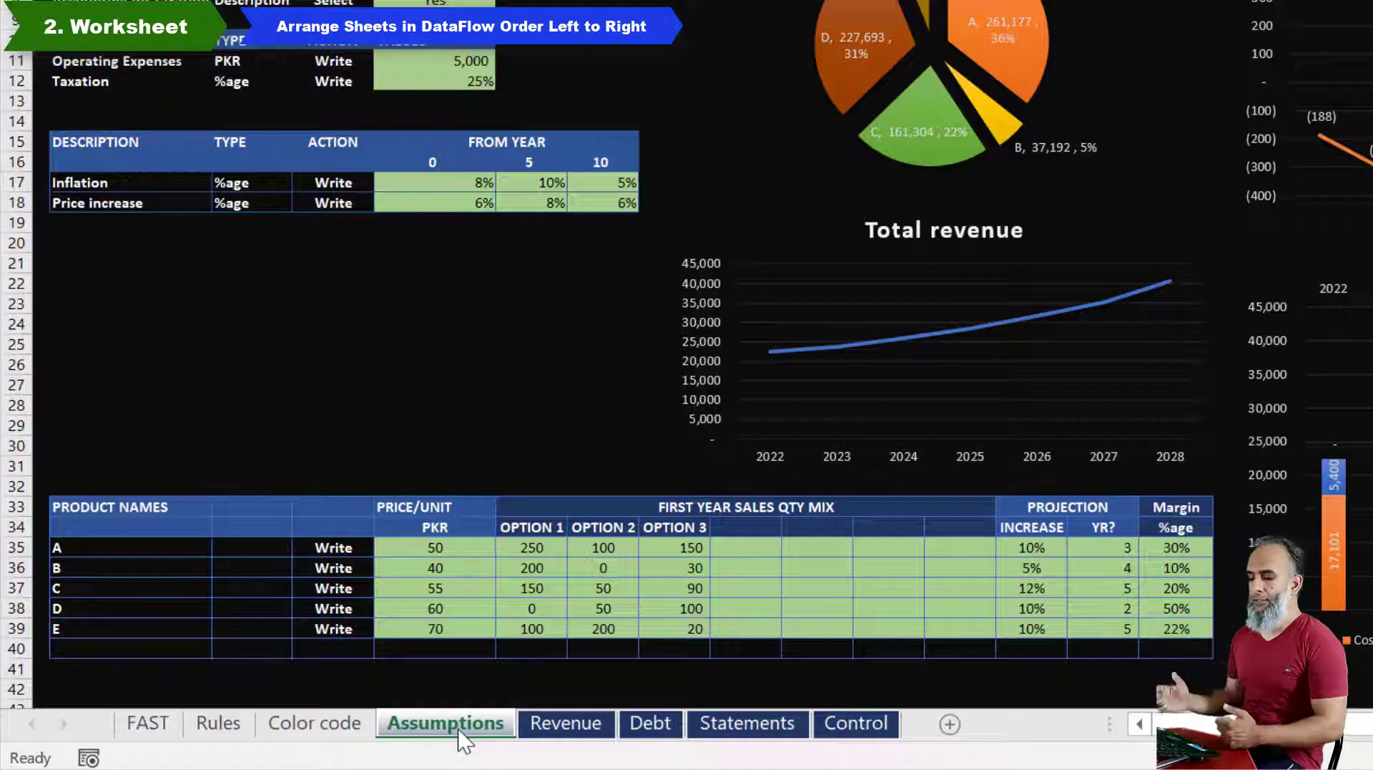
key("ctrl+shift+Page_Down")
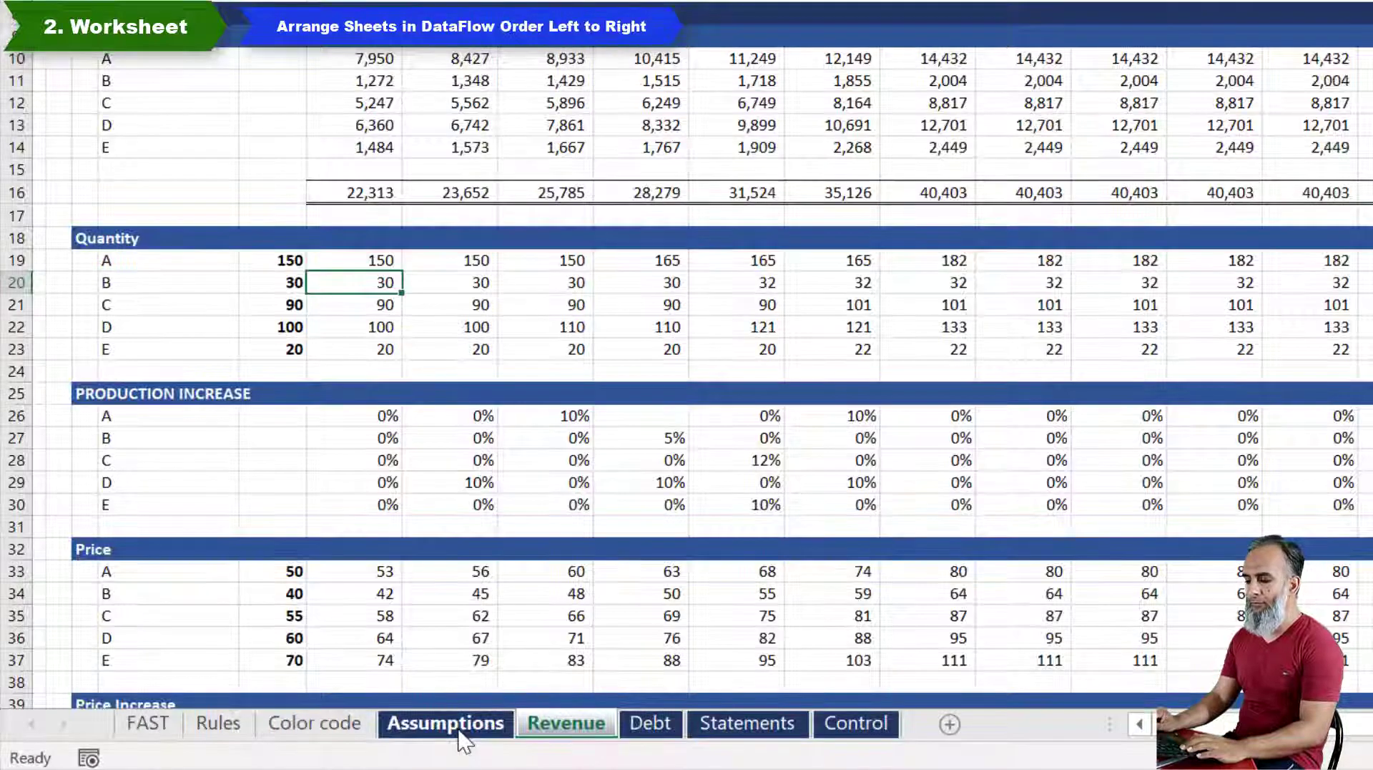
key("ctrl+shift+Page_Down")
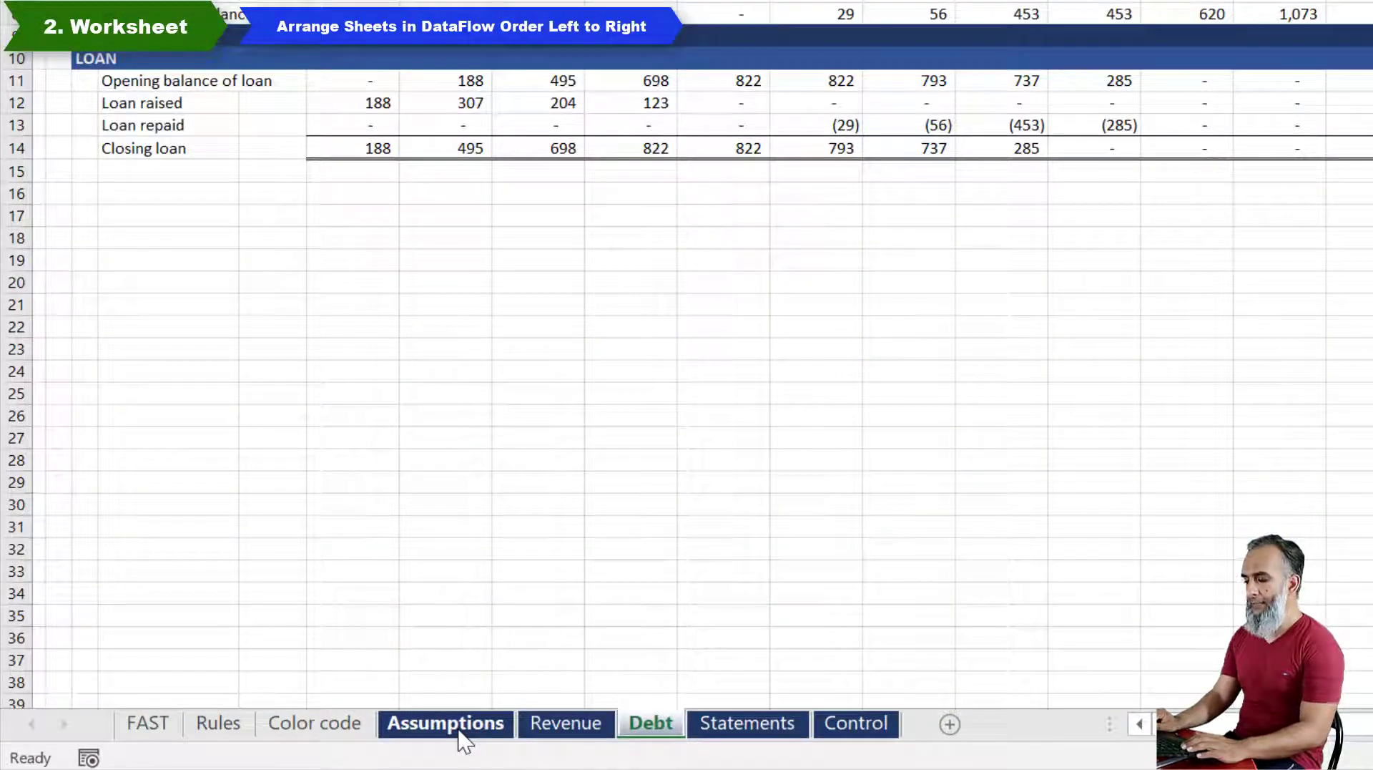
key("ctrl+shift+Page_Down")
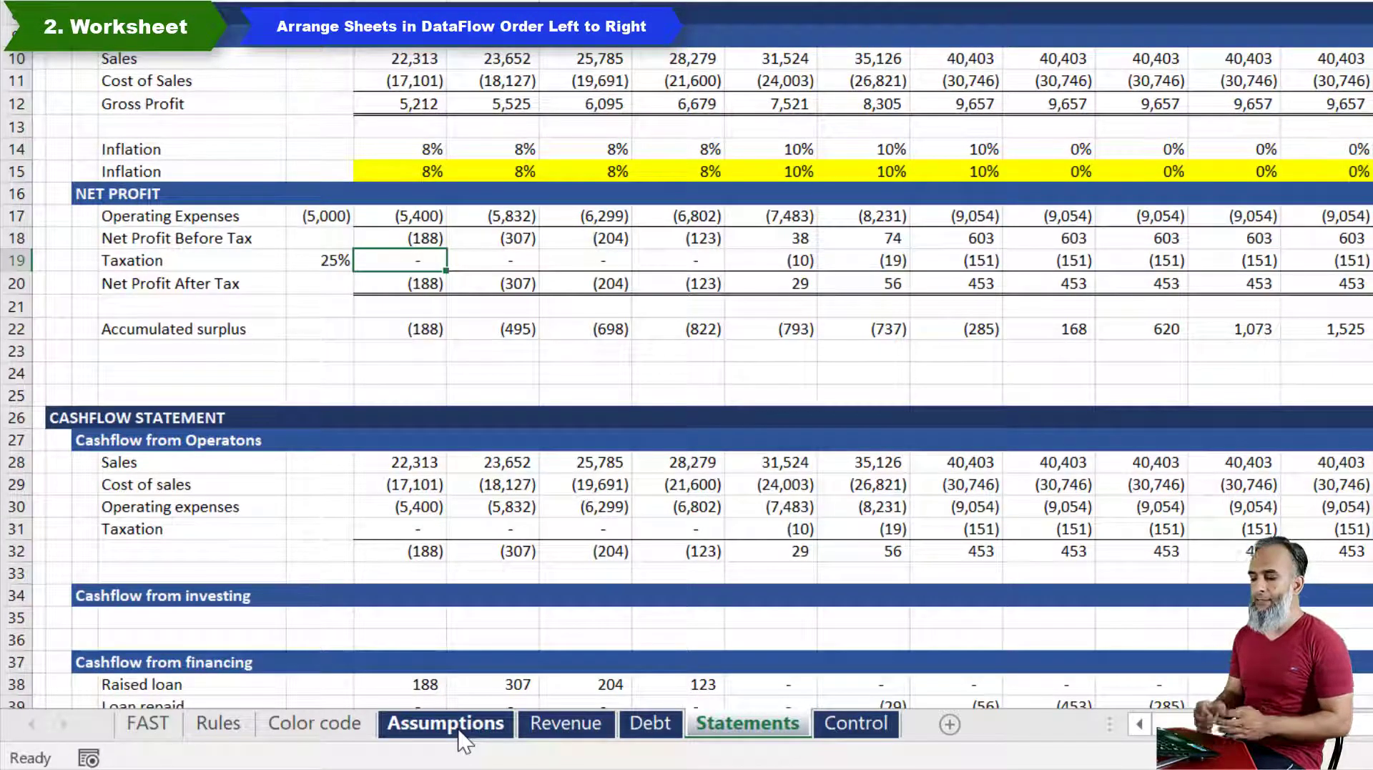
key("ctrl+Page_Down")
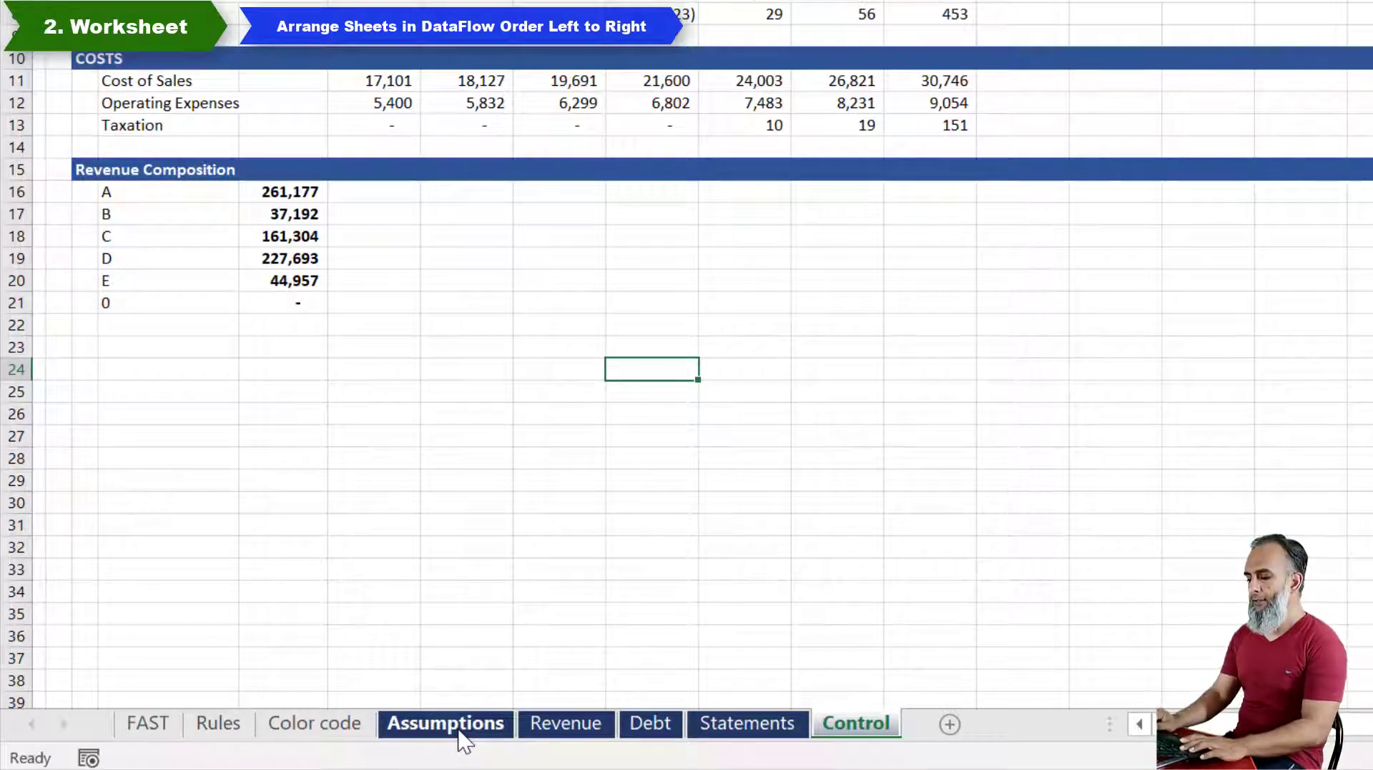
key("ctrl+Page_Up")
key("ctrl+Page_Up")
key("ctrl+Page_Up")
key("ctrl+Page_Up")
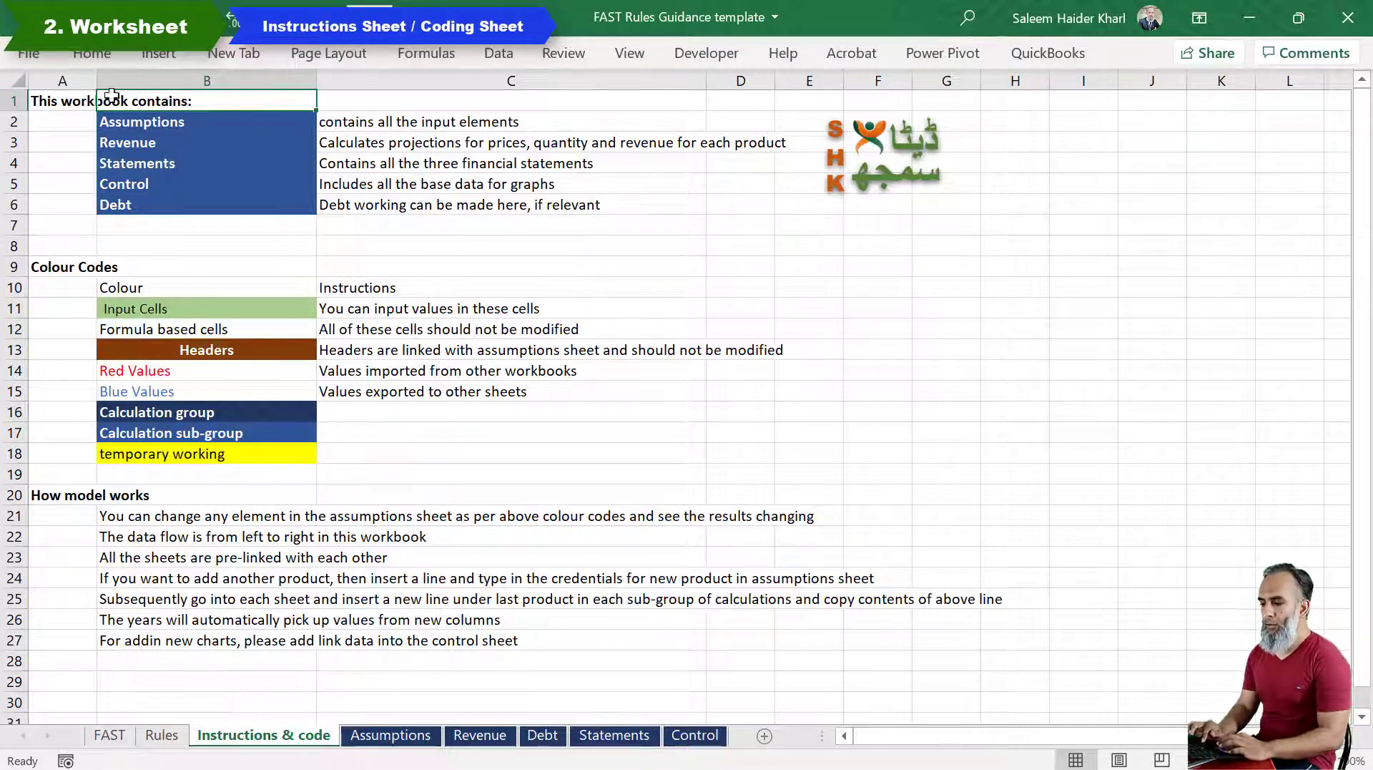
Step: Examine the list of workbook sheets in B2:B6 and the Input Cells colour code on the Instructions & code sheet
left_click(73, 101)
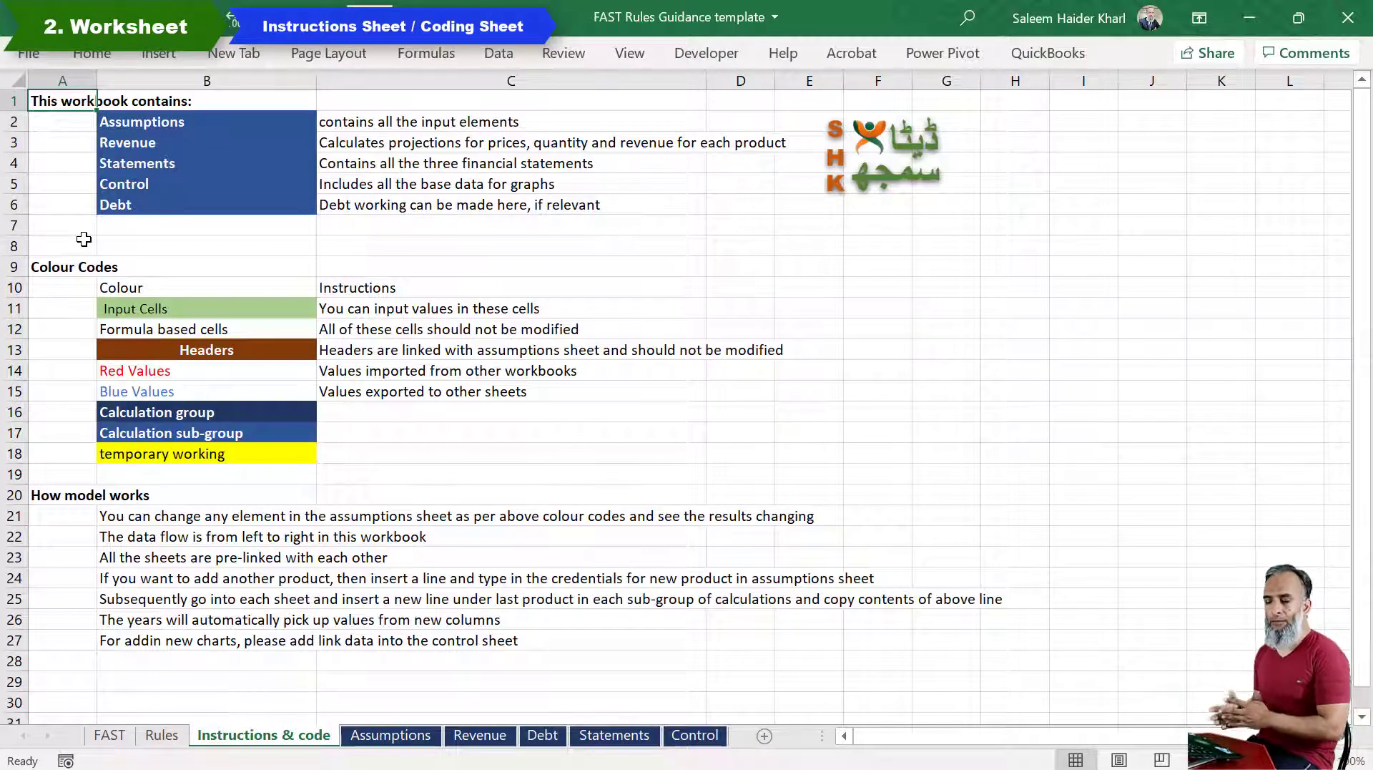
left_click_drag(177, 120, 172, 208)
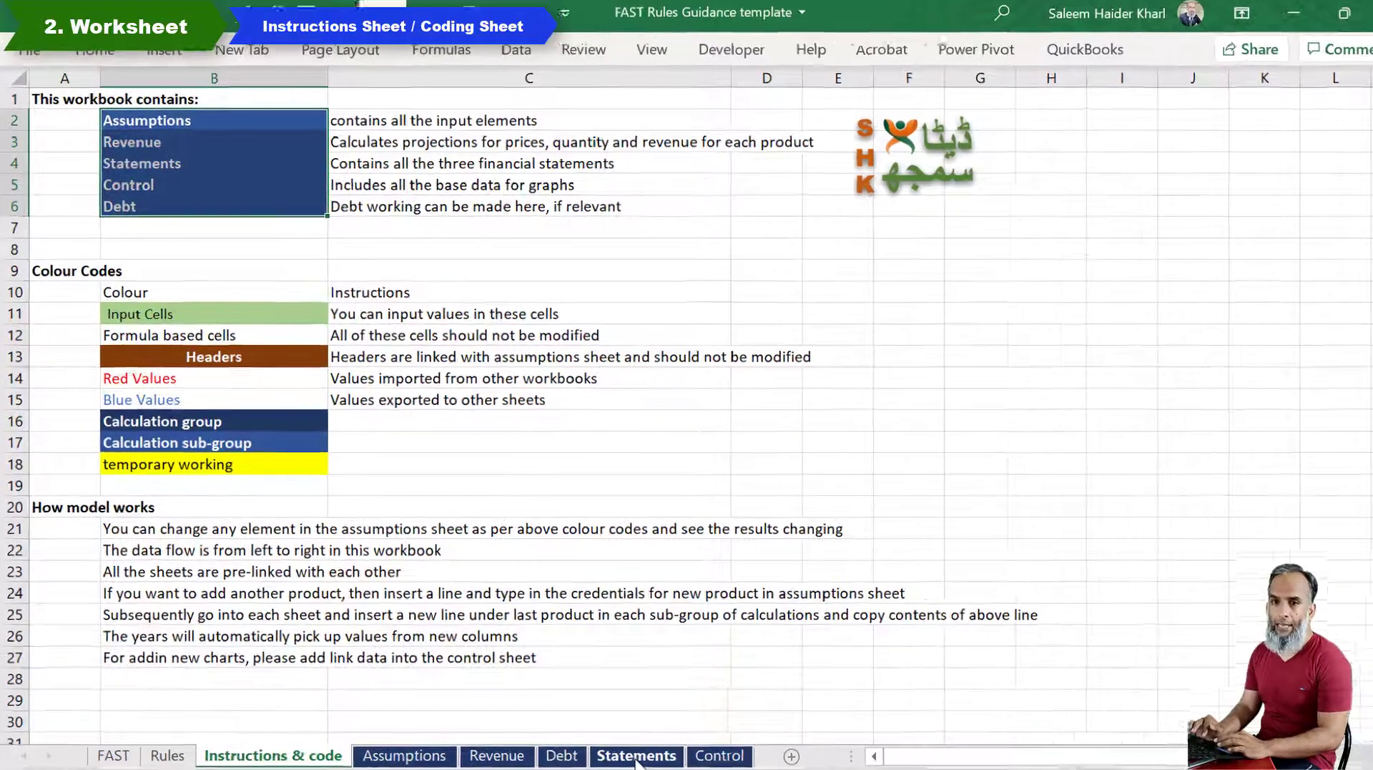
left_click(286, 312)
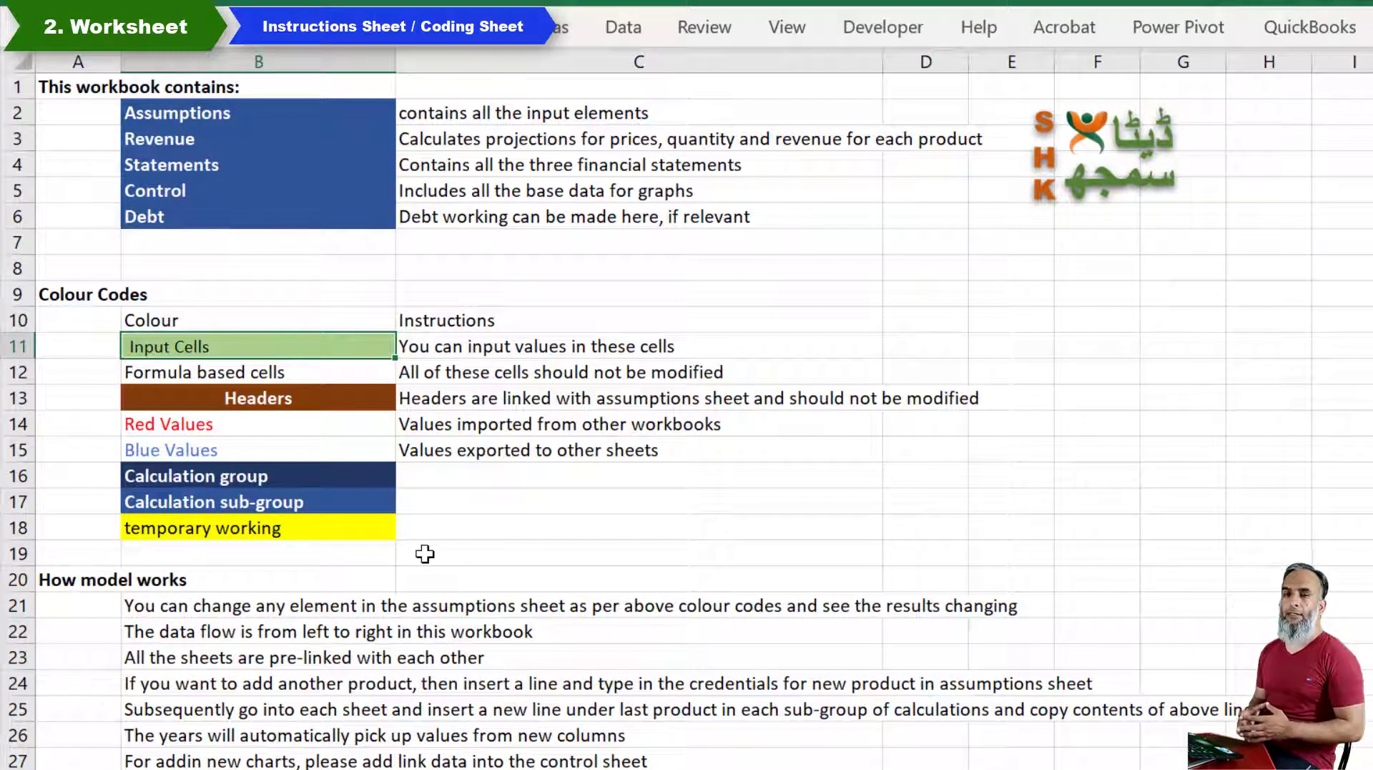
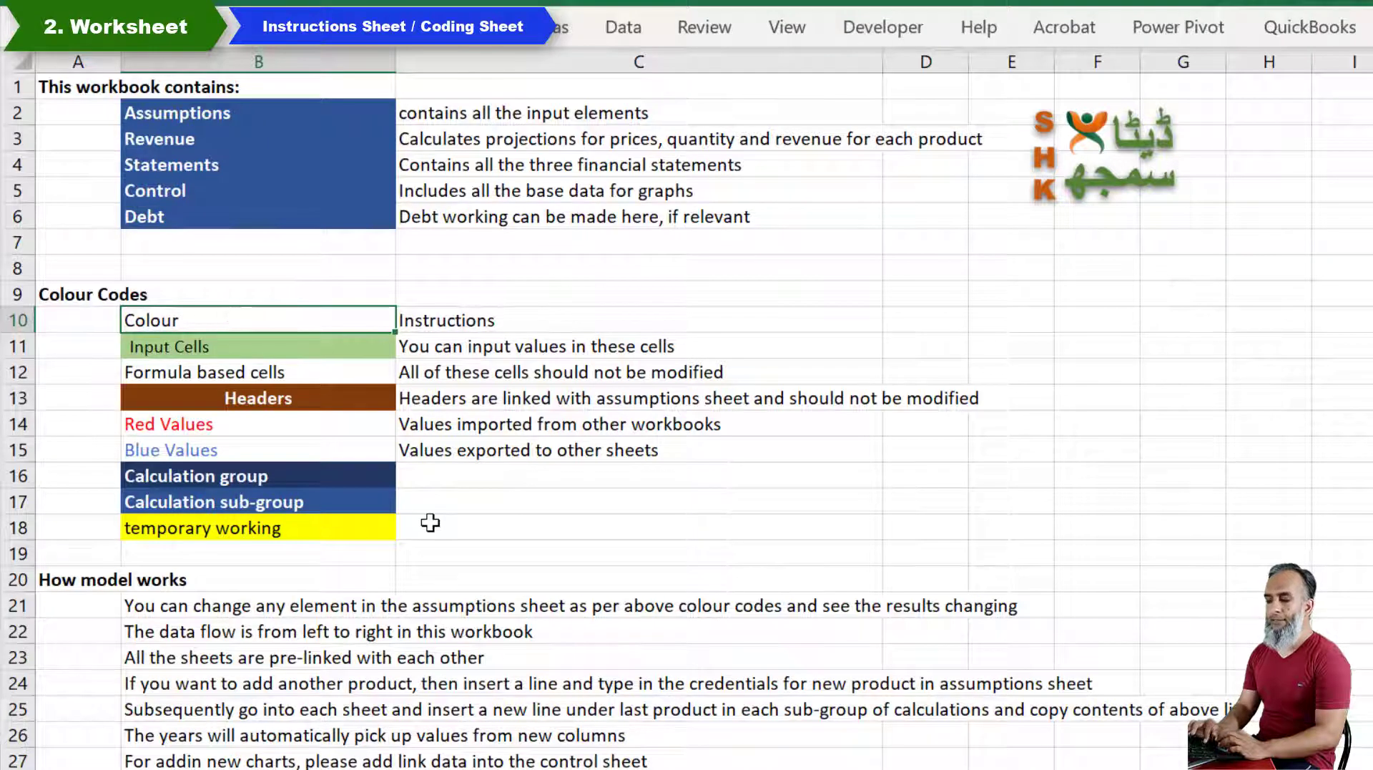
left_click(309, 347)
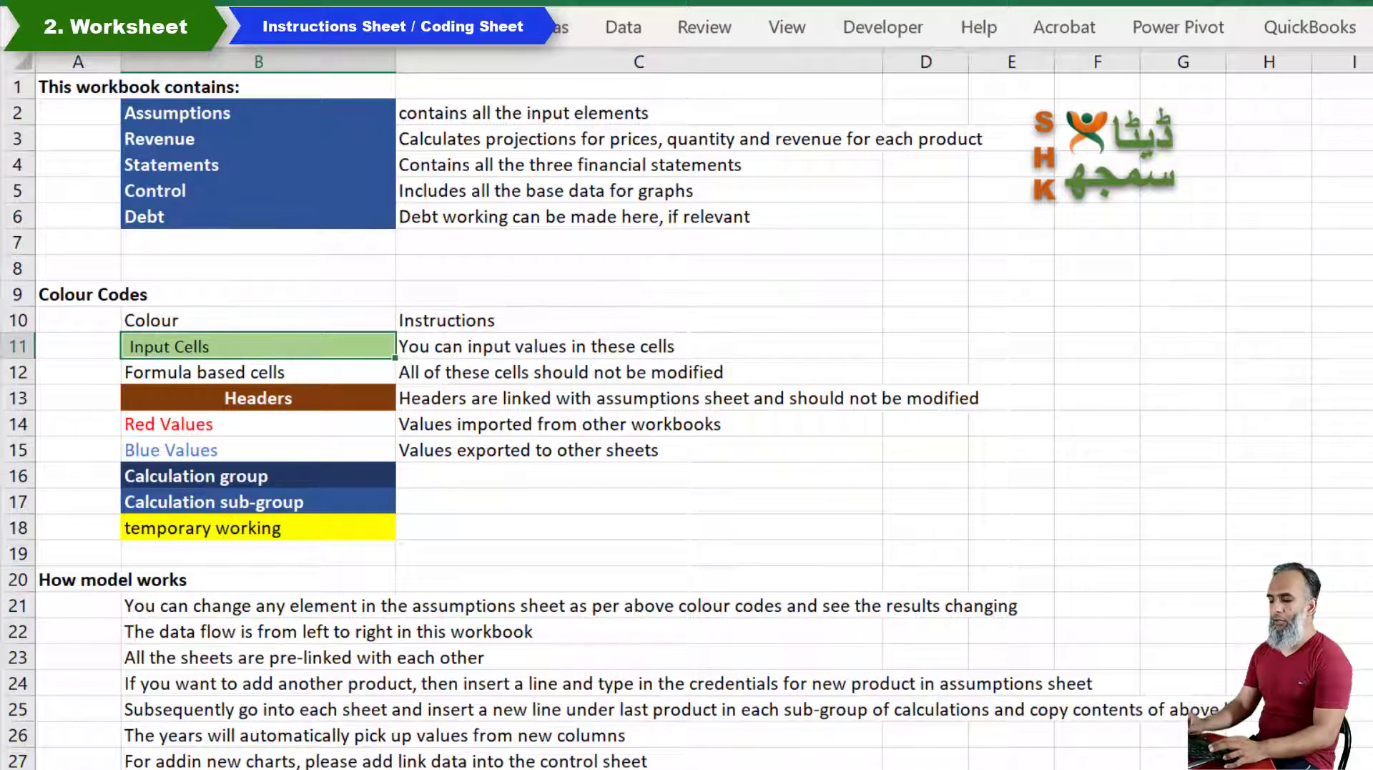
Step: Examine the Inflation row's description, type, action and input value on the Assumptions sheet, comparing its action with that of Tenure
key("ctrl+Page_Down")
left_click(404, 379)
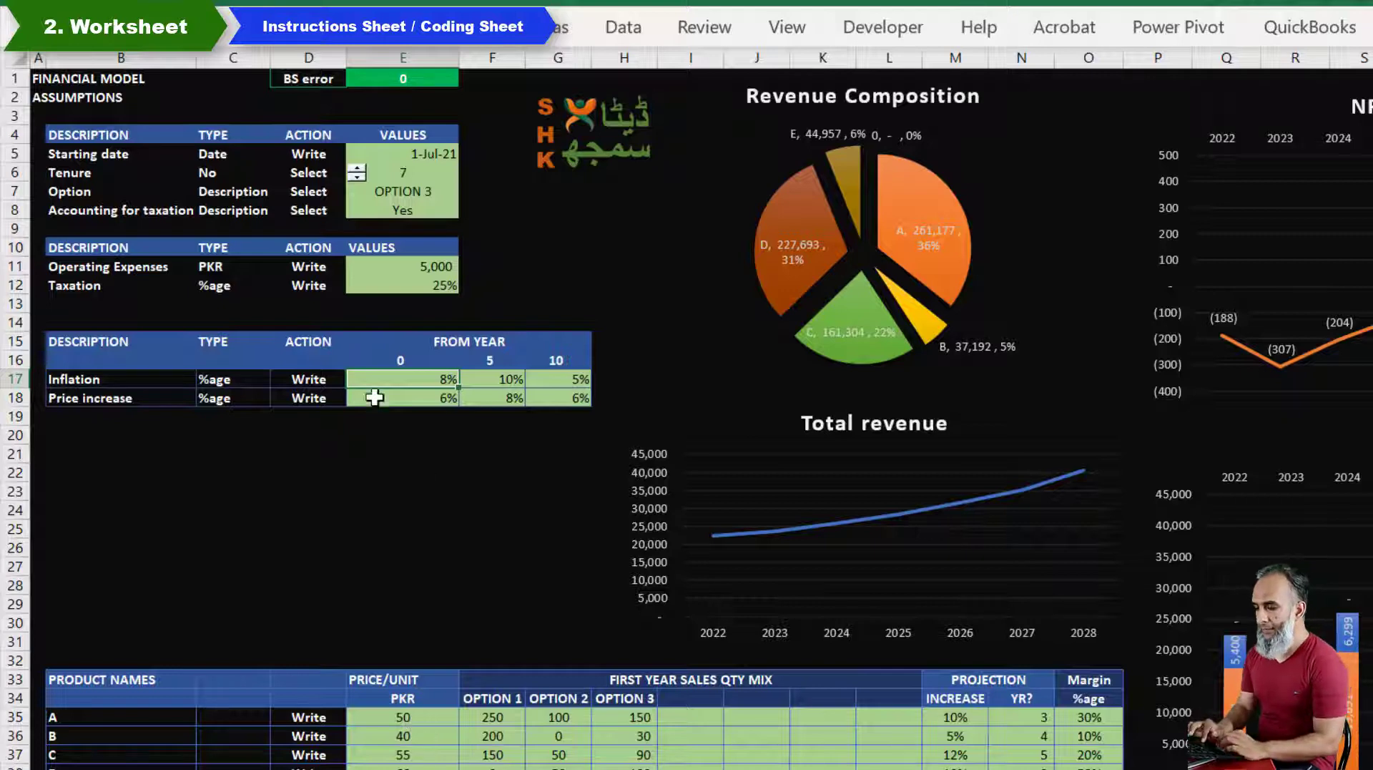
left_click(115, 384)
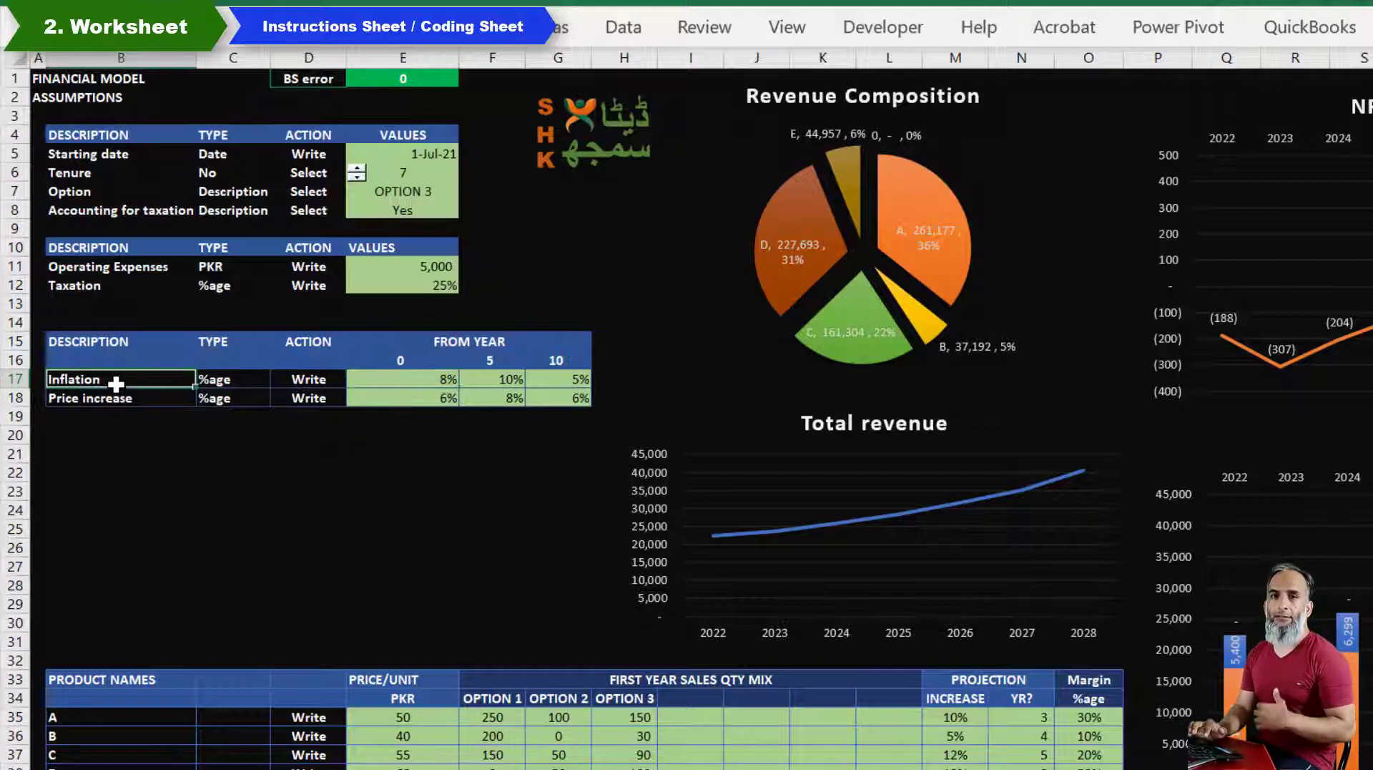
left_click(241, 379)
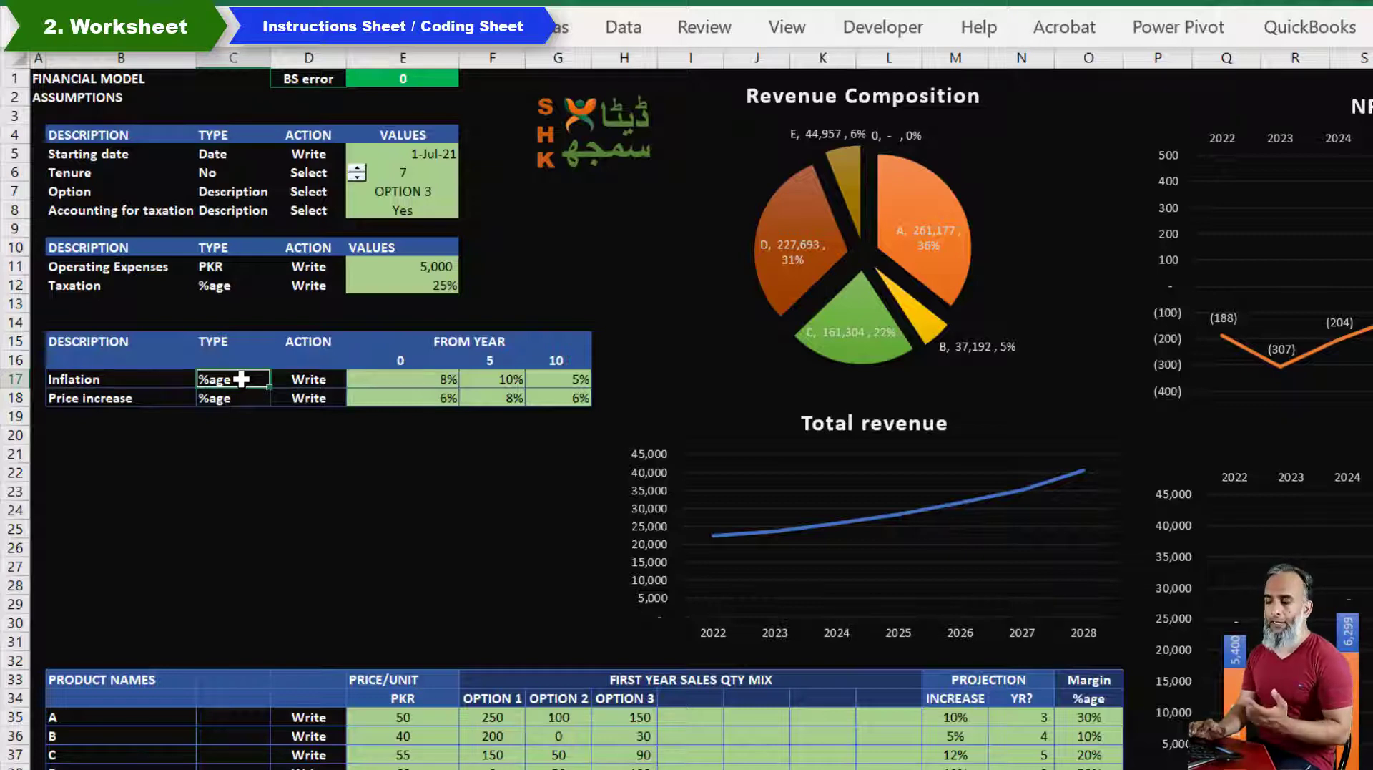
left_click(331, 380)
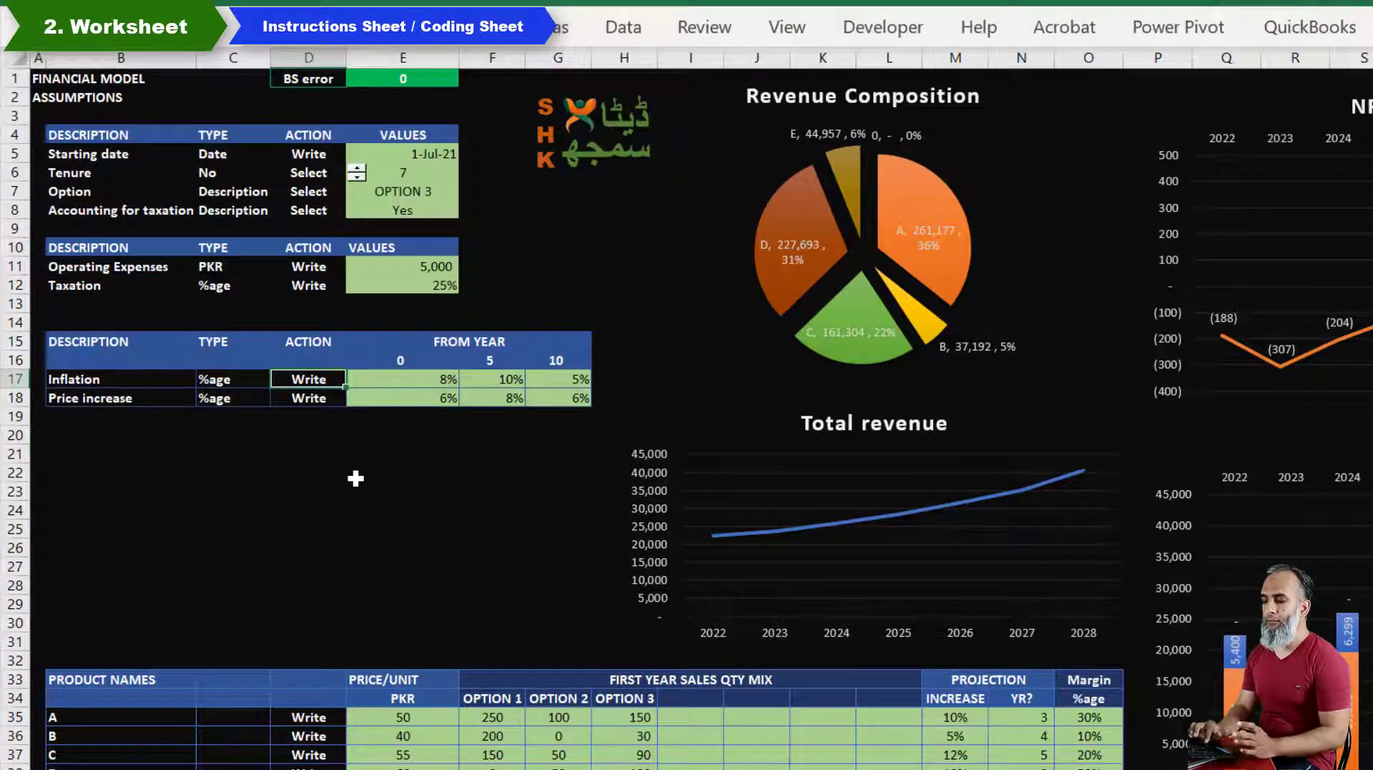
left_click(327, 172)
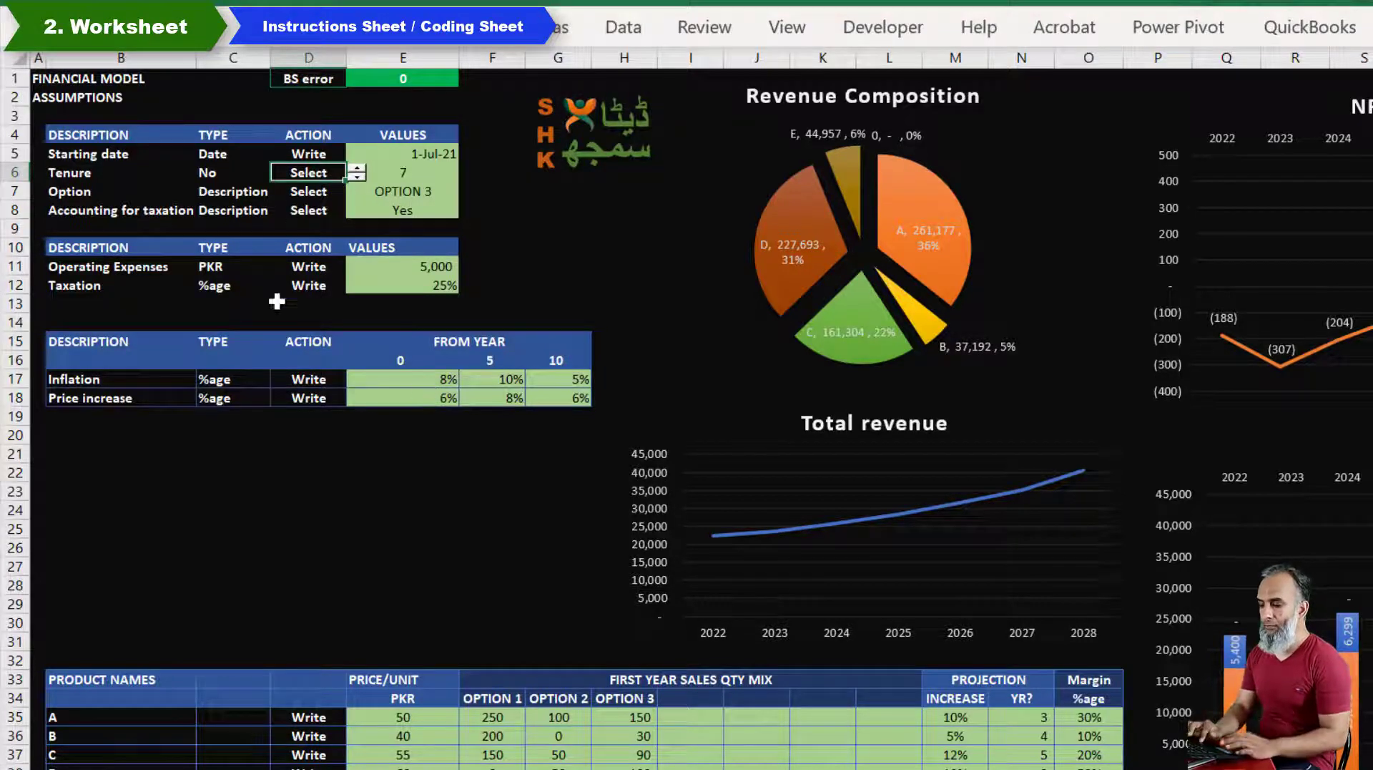
left_click(304, 379)
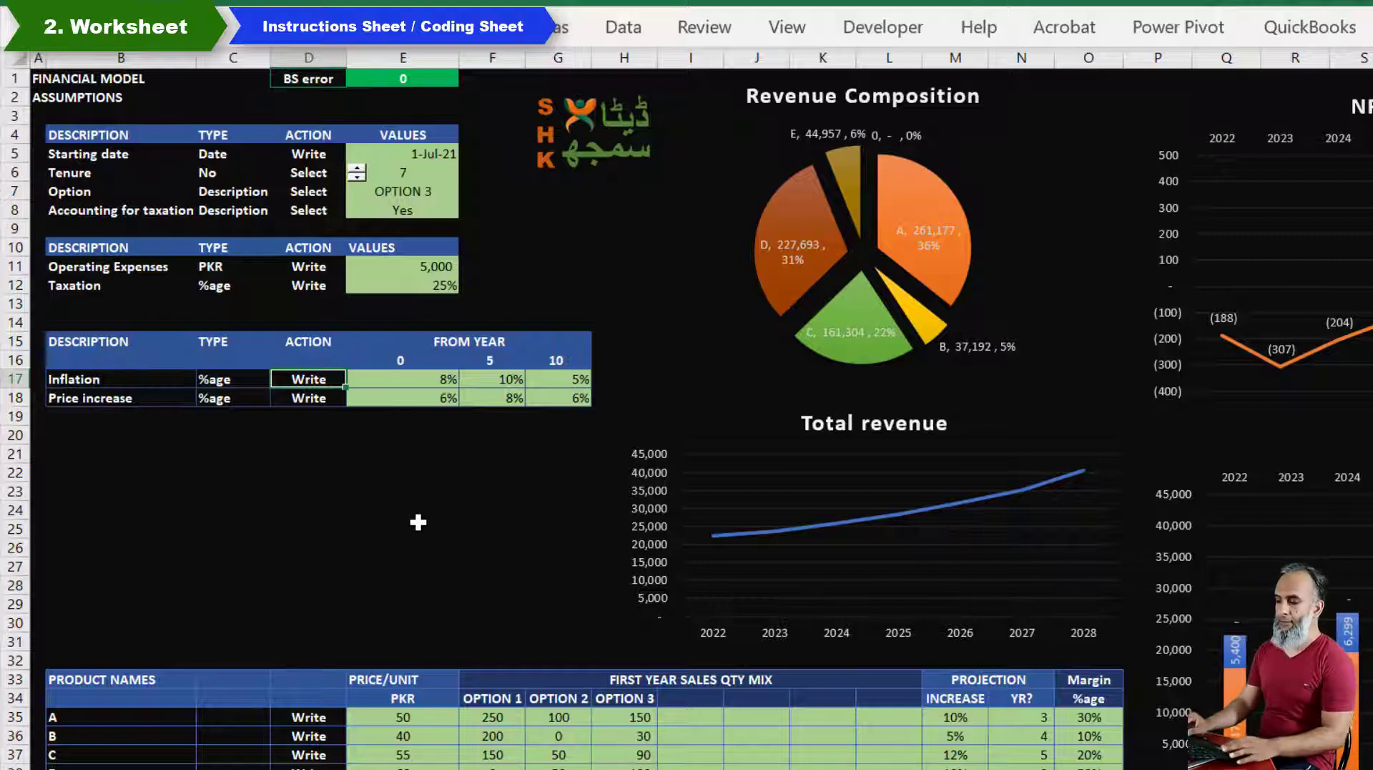
key("Right")
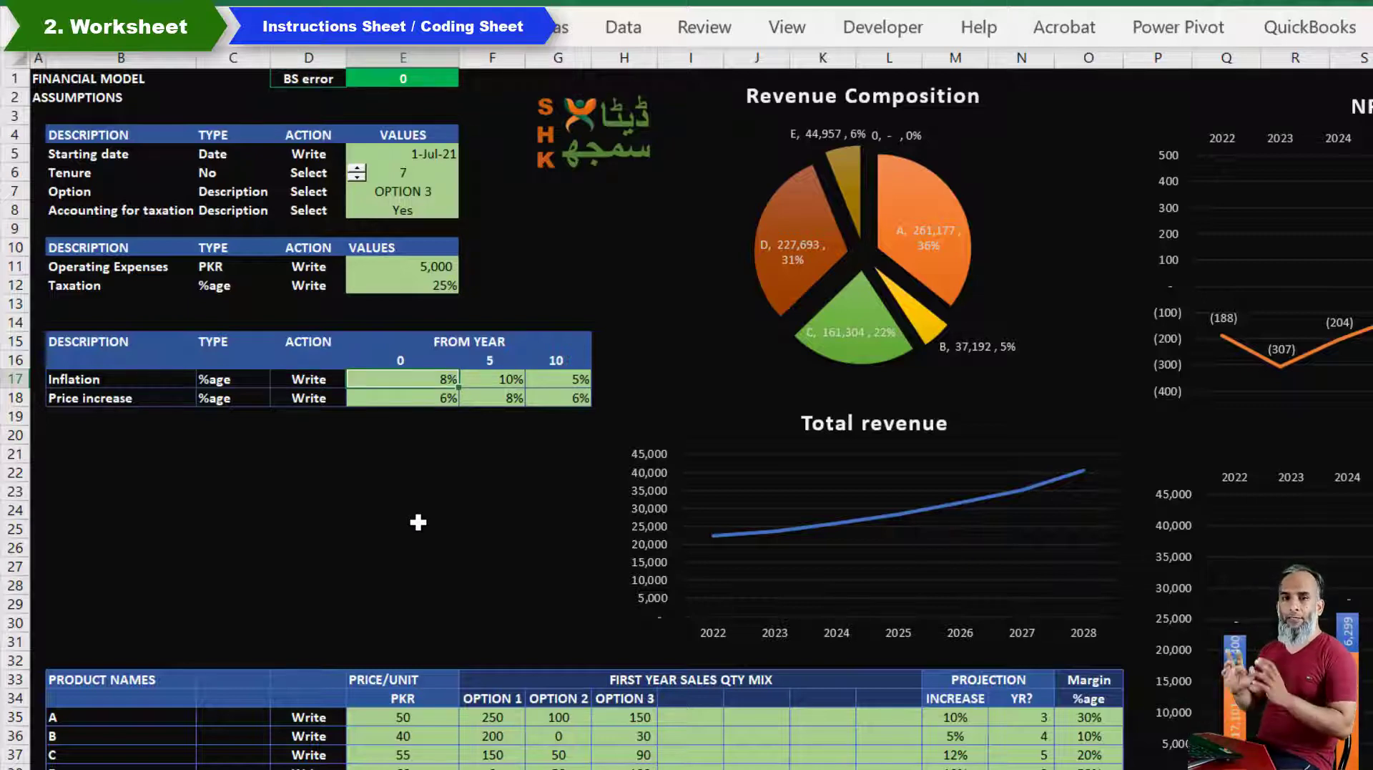
Step: Read the instruction for formula based cells in the Colour Codes list of the Instructions & code sheet
key("ctrl+Page_Up")
key("Down")
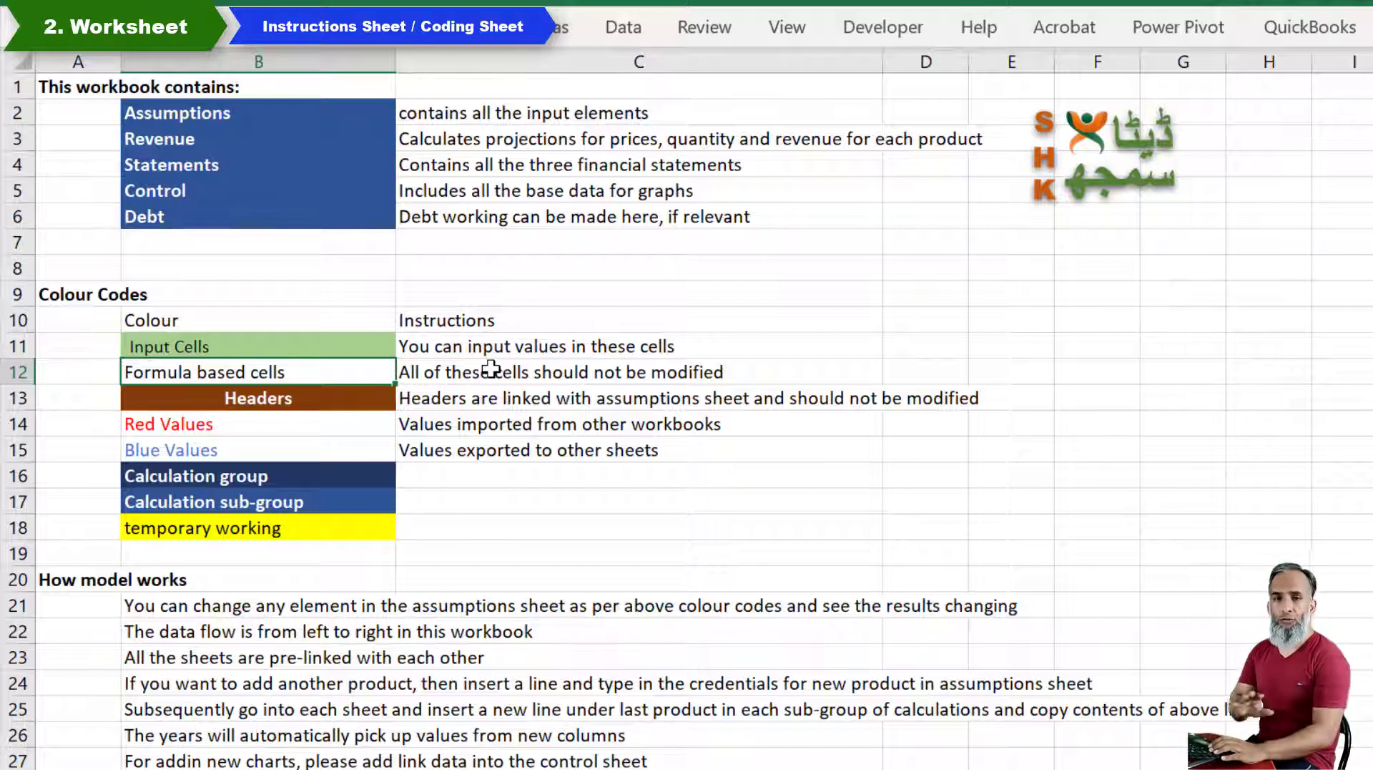
key("Right")
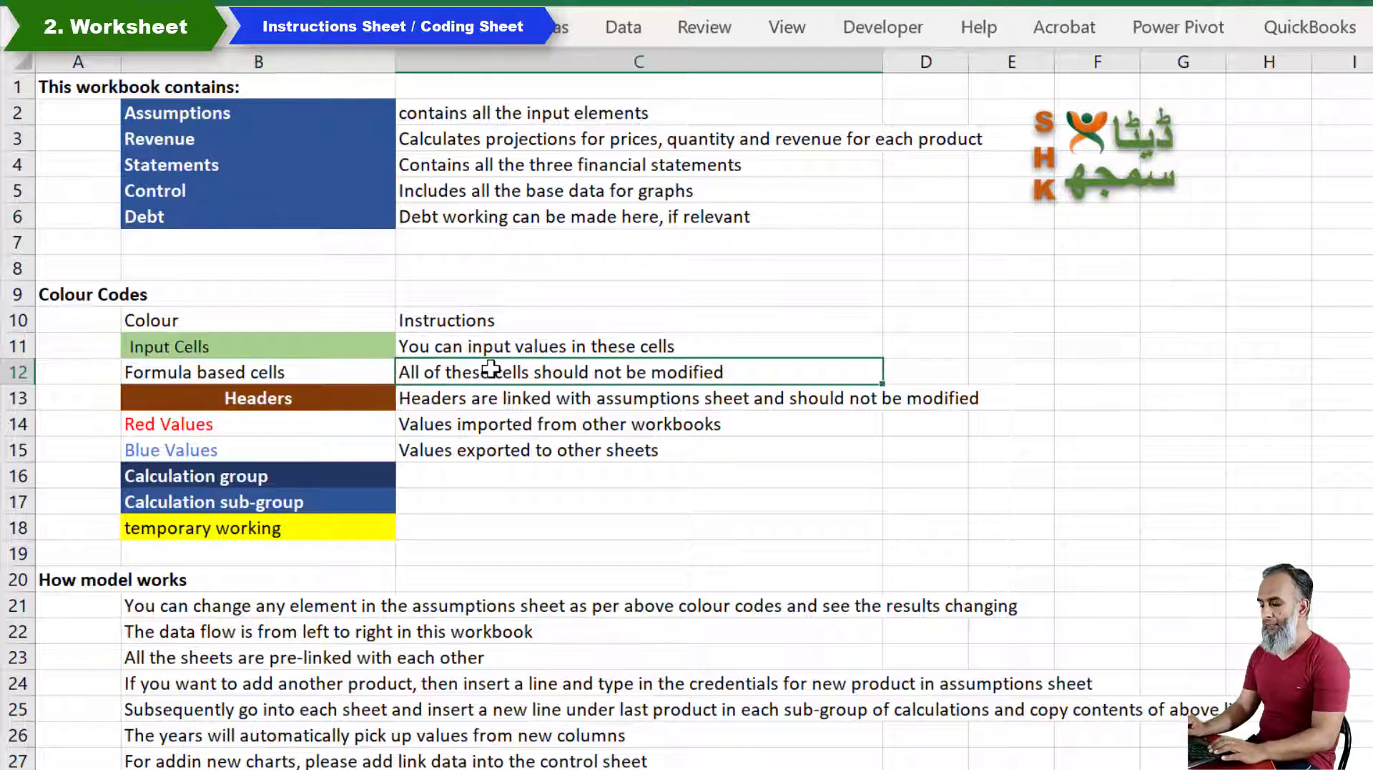
Step: Select product A's first-year revenue in F10 on the Revenue sheet and show the formula bar
key("ctrl+Page_Down")
key("ctrl+Page_Down")
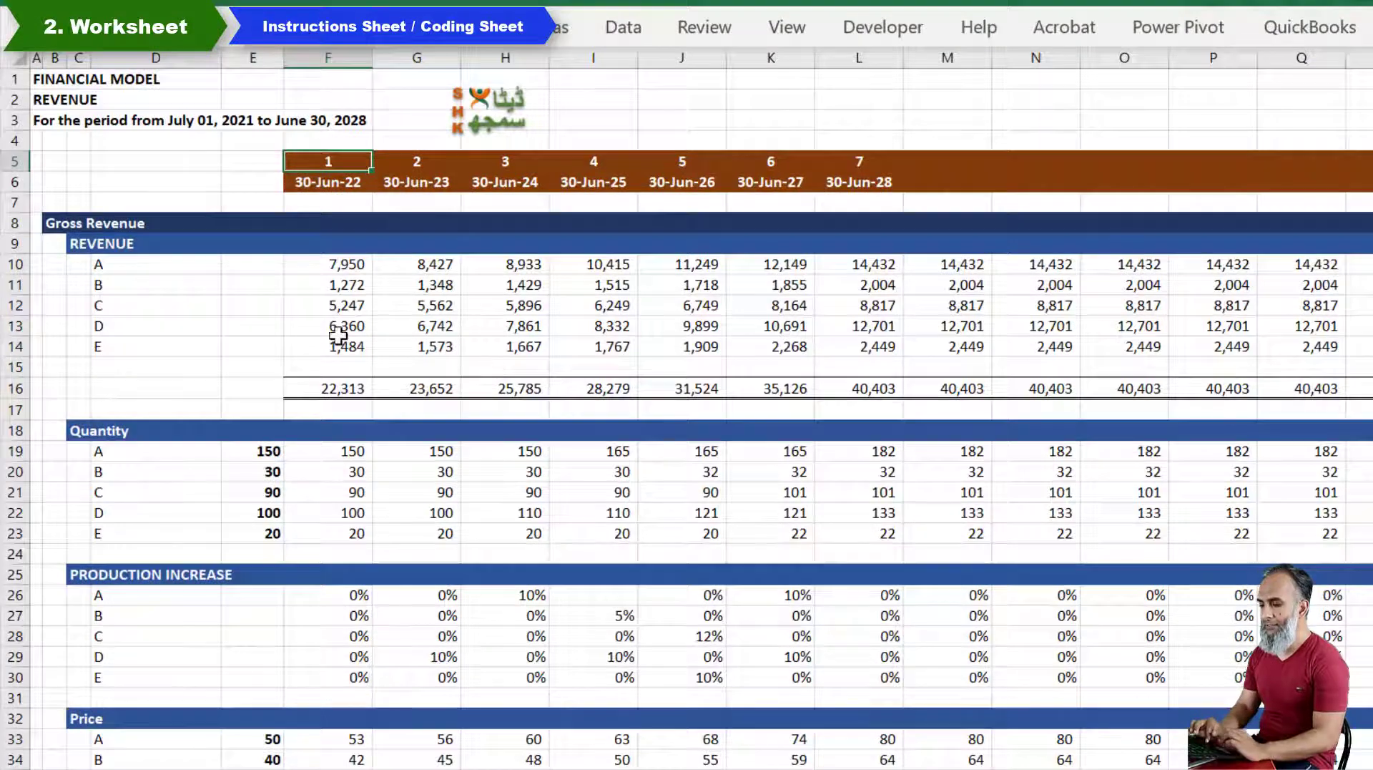
left_click(353, 268)
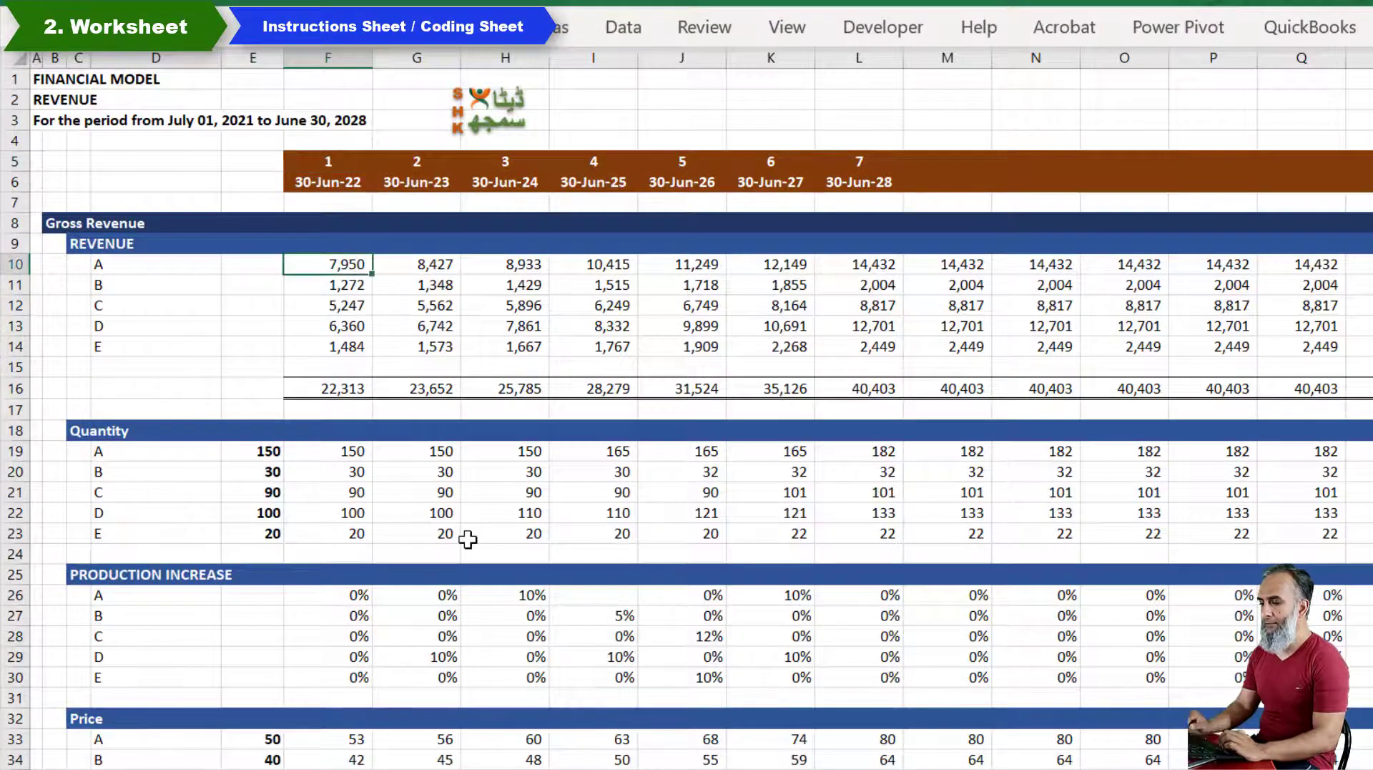
left_click(787, 28)
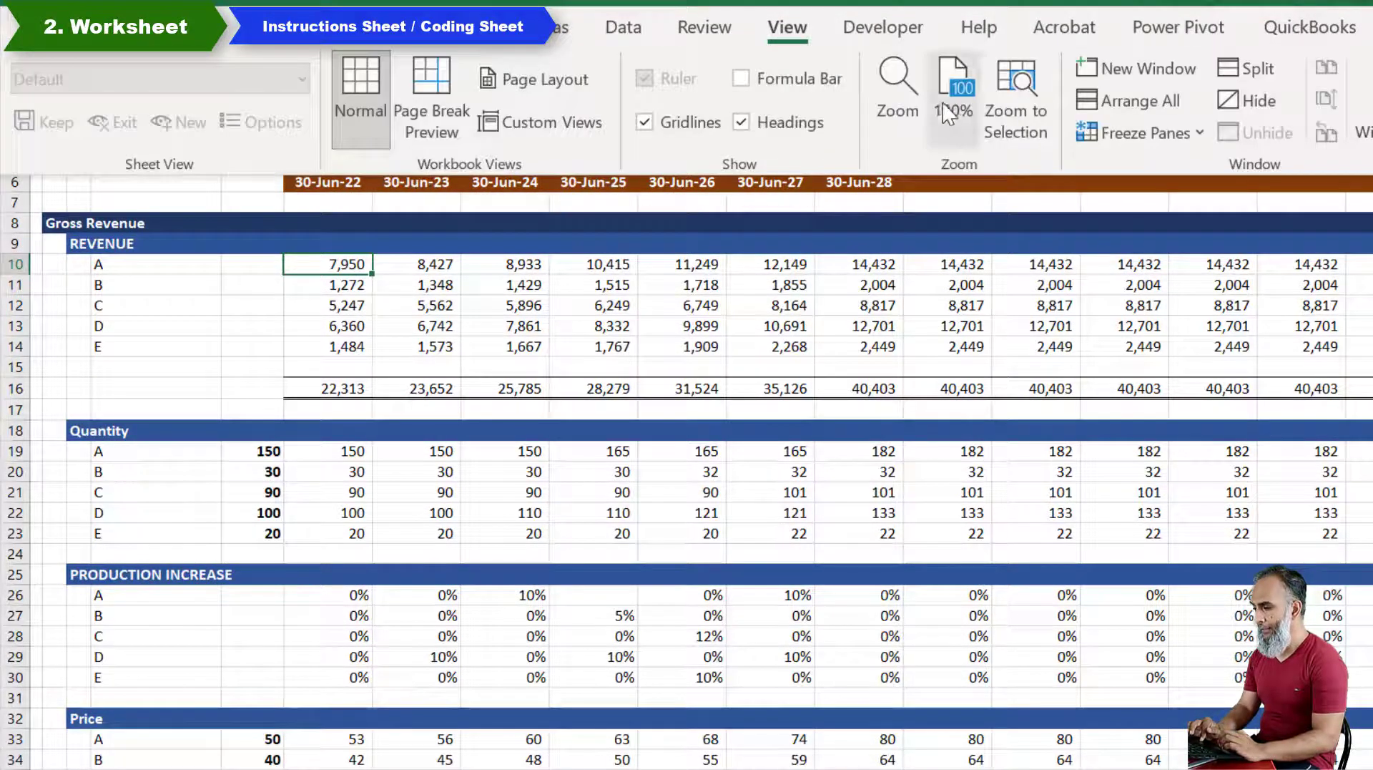
left_click(779, 79)
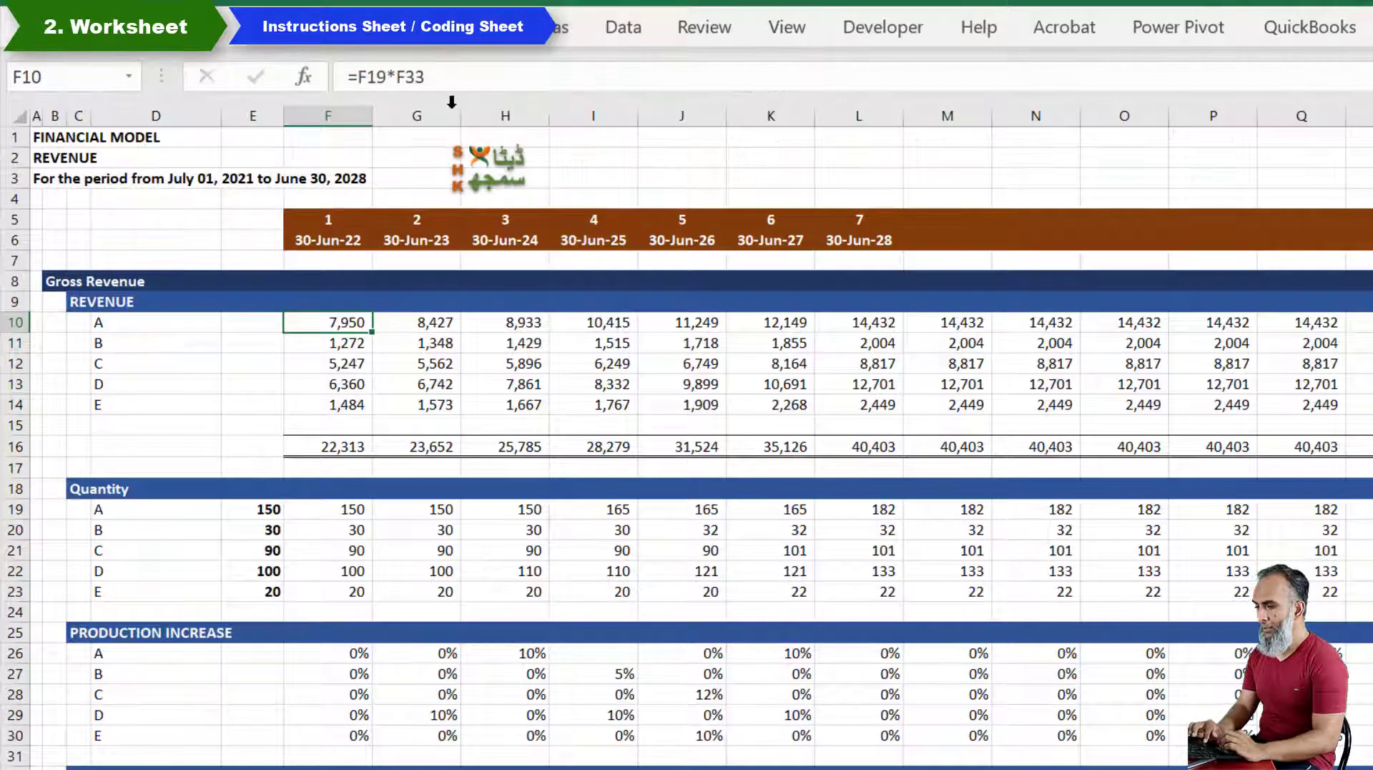
Step: Check the formulas across product A's revenue in row 10, ending back at cell F10
left_click(526, 324)
key("Right")
key("Right")
key("Right")
key("Right")
key("Left")
key("Left")
key("Left")
key("Left")
key("Left")
key("Left")
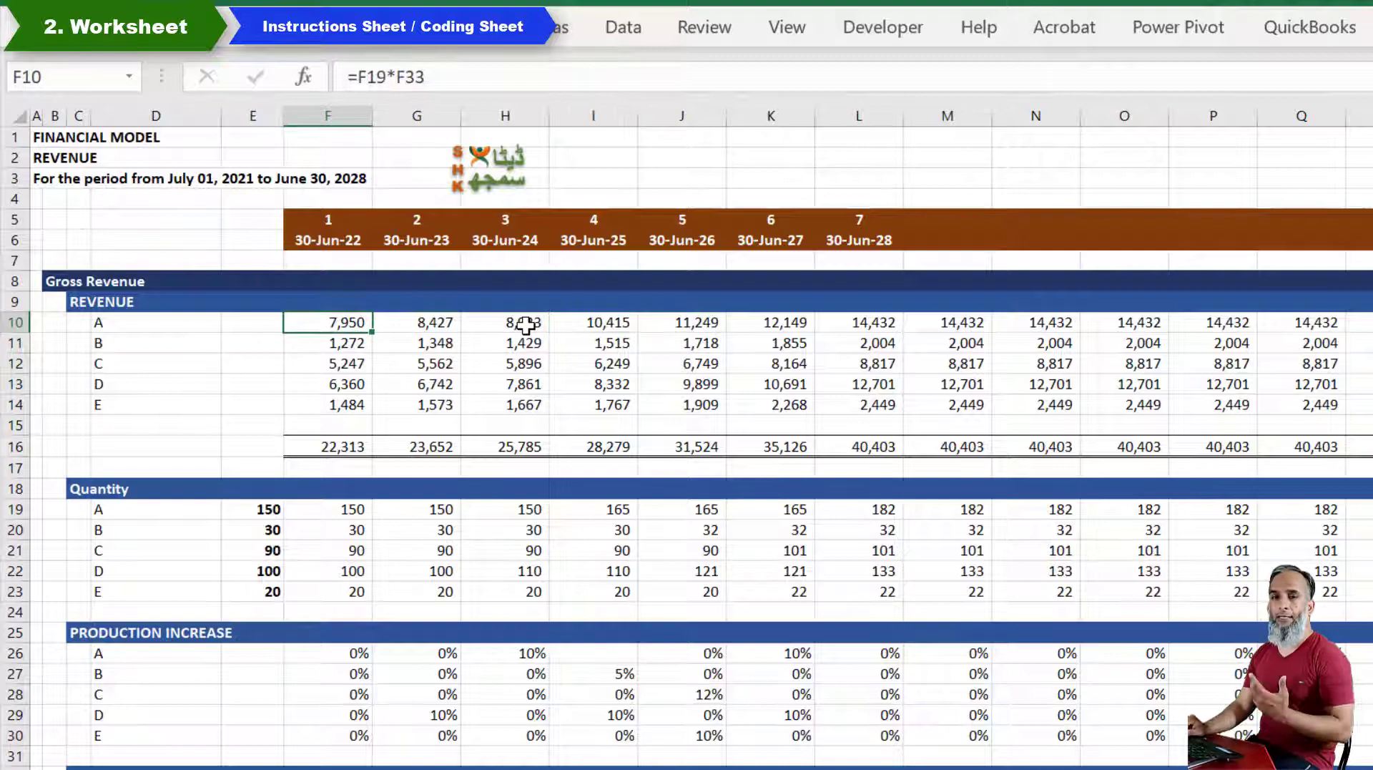
Step: Check the first-year revenue formulas for products B, C and D on the Revenue sheet
key("Down")
key("Down")
key("Down")
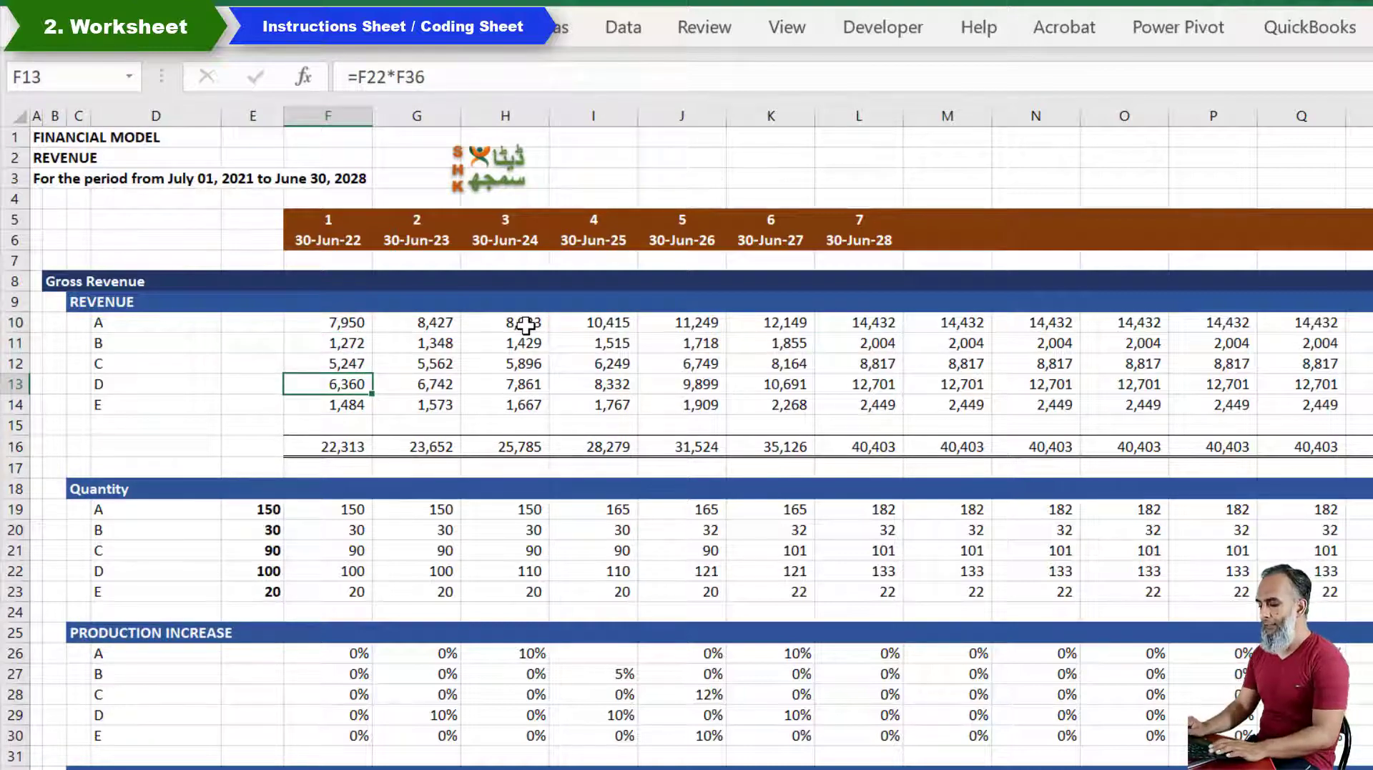
Step: Return to the formula based cells entry and its instruction in the Colour Codes list of the Instructions & code sheet
key("ctrl+Page_Up")
key("ctrl+Page_Up")
key("Down")
key("Up")
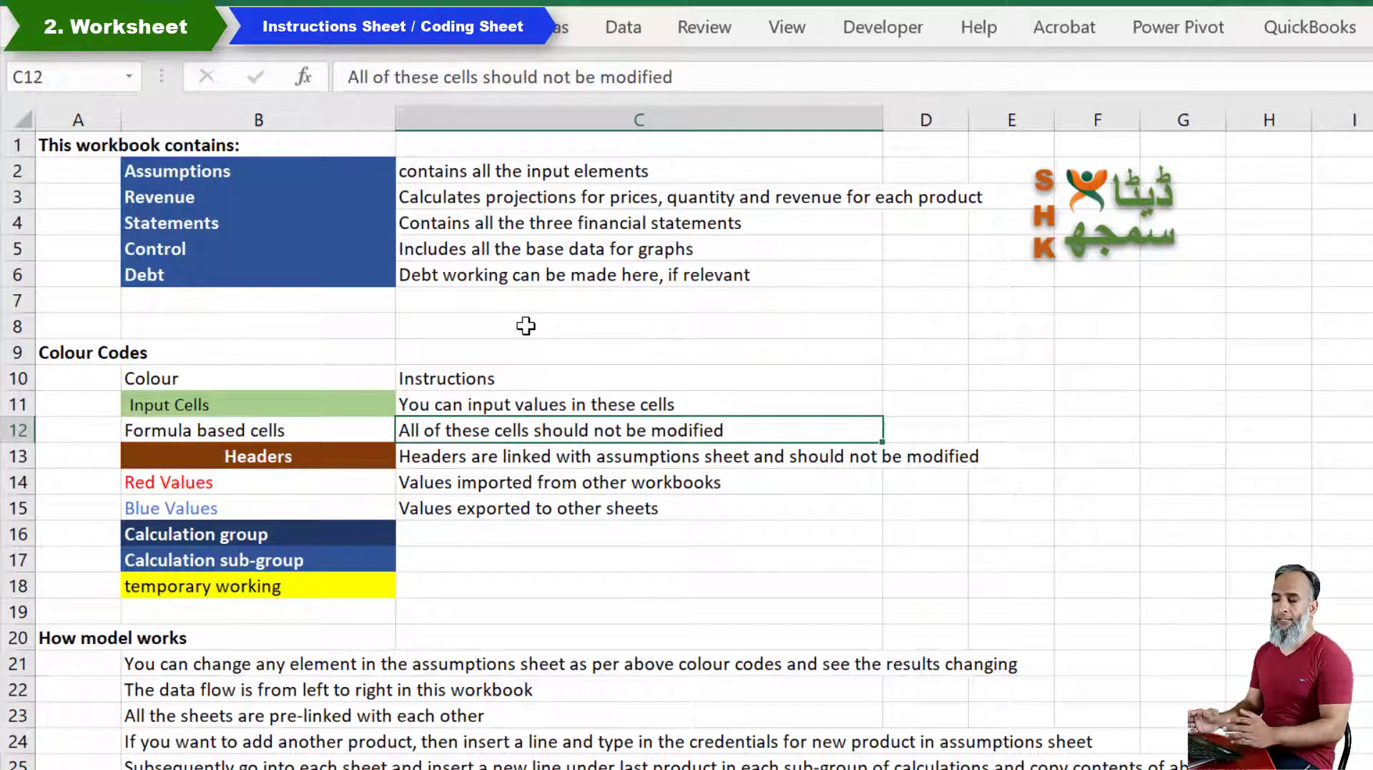
key("Left")
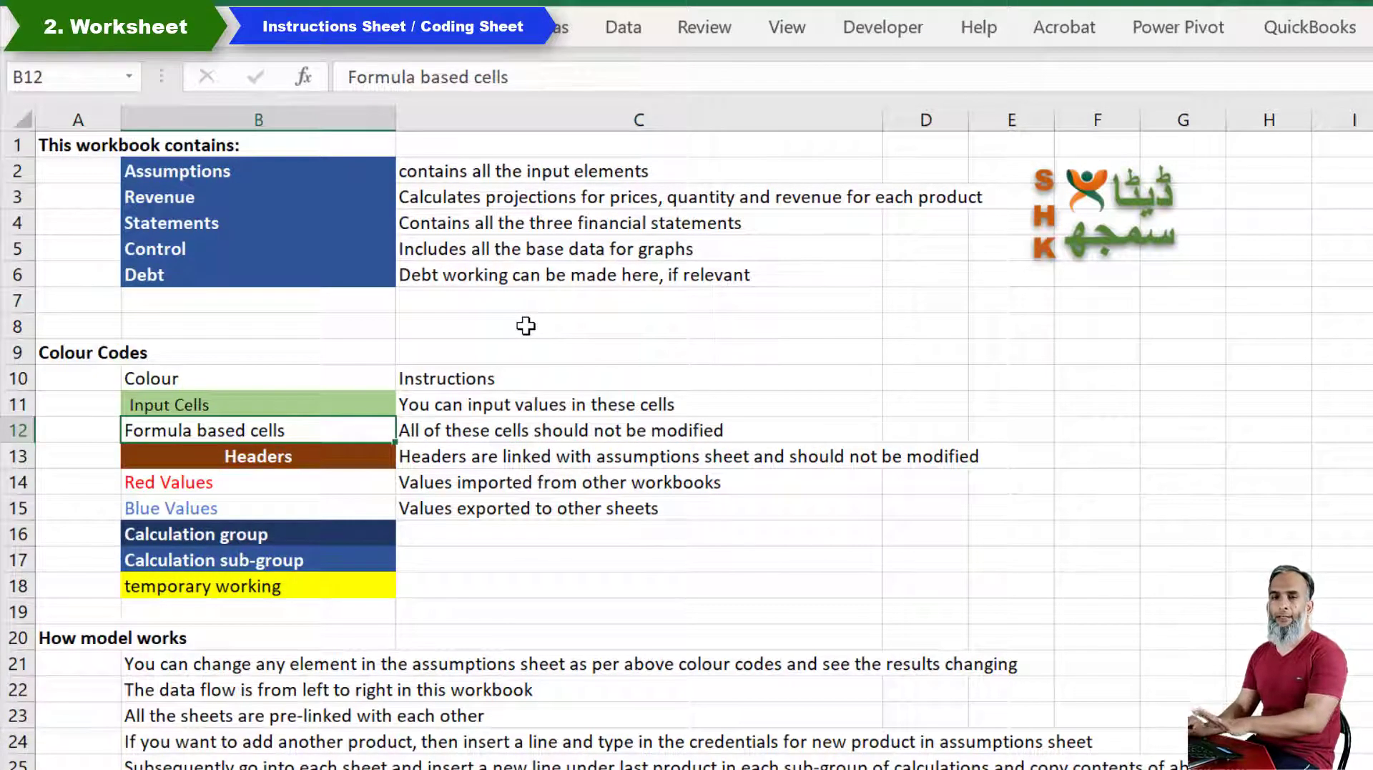
Step: Compare the Headers colour code with the header rows on the Revenue sheet
key("Down")
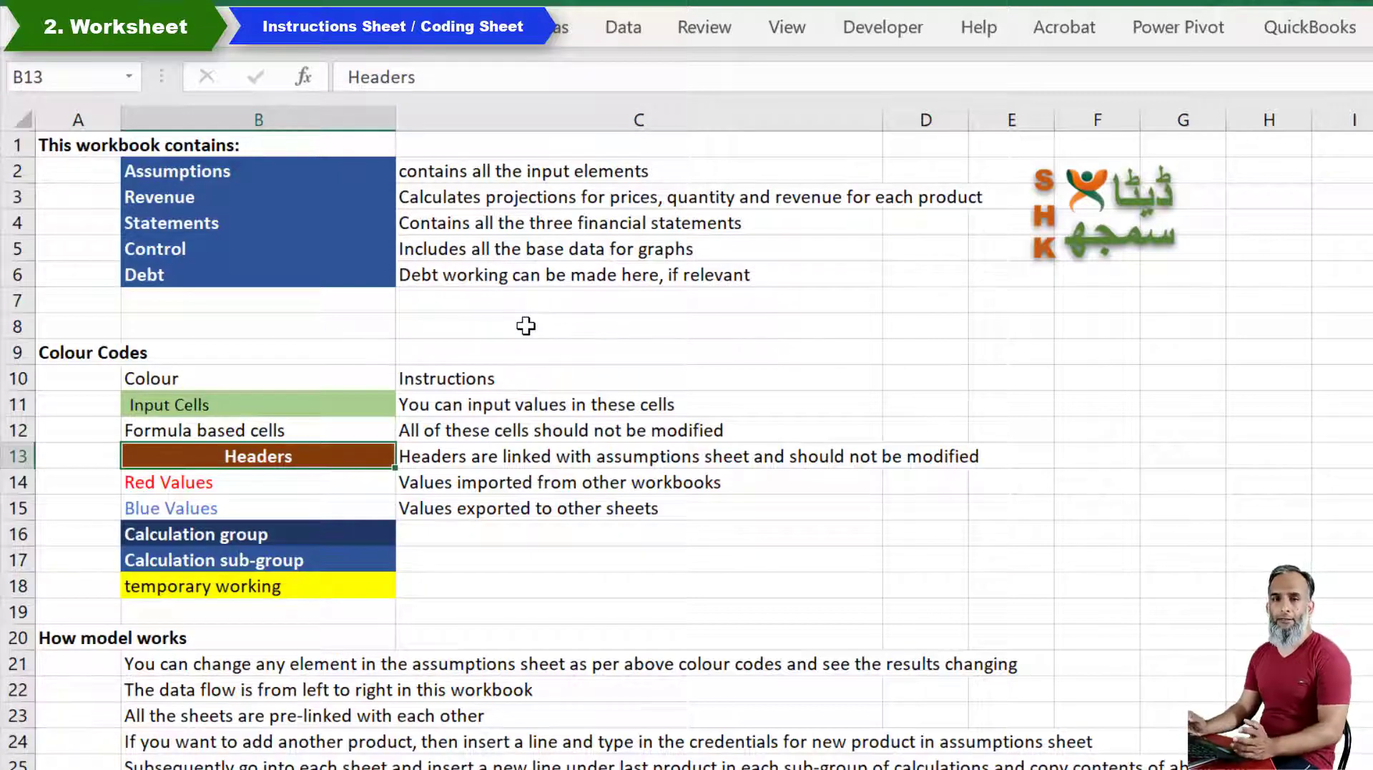
key("ctrl+Page_Down")
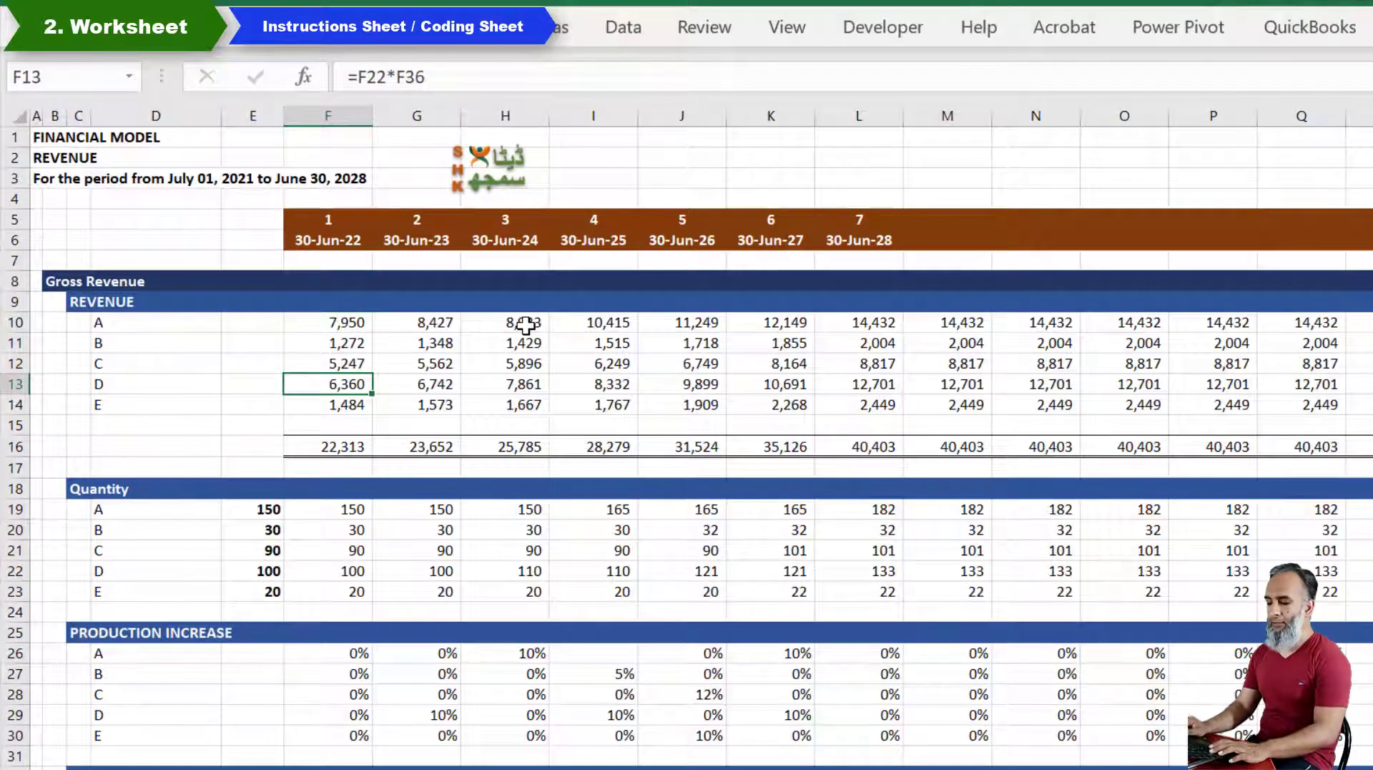
key("ctrl+Page_Up")
Step: Read the Red Values and Blue Values entries and their instructions in the Colour Codes list
key("Down")
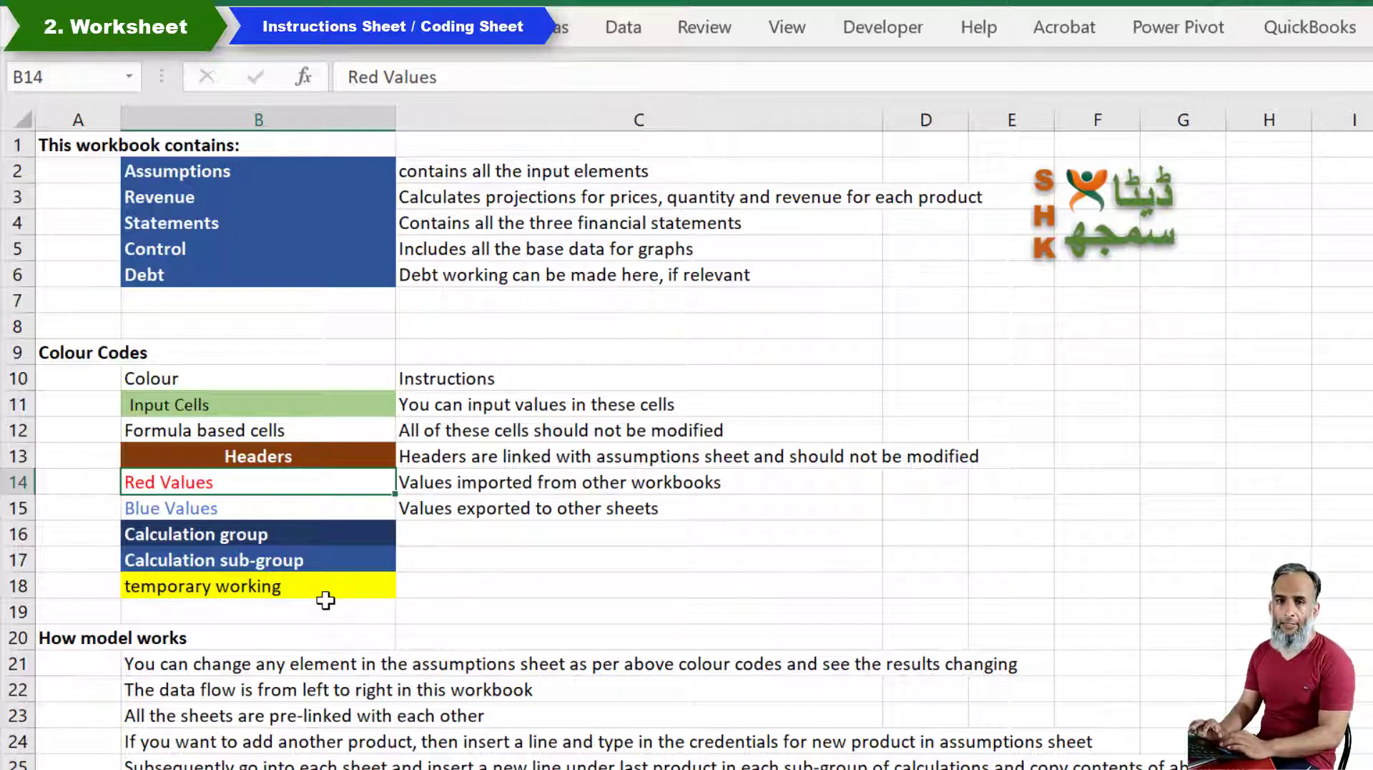
left_click(256, 508)
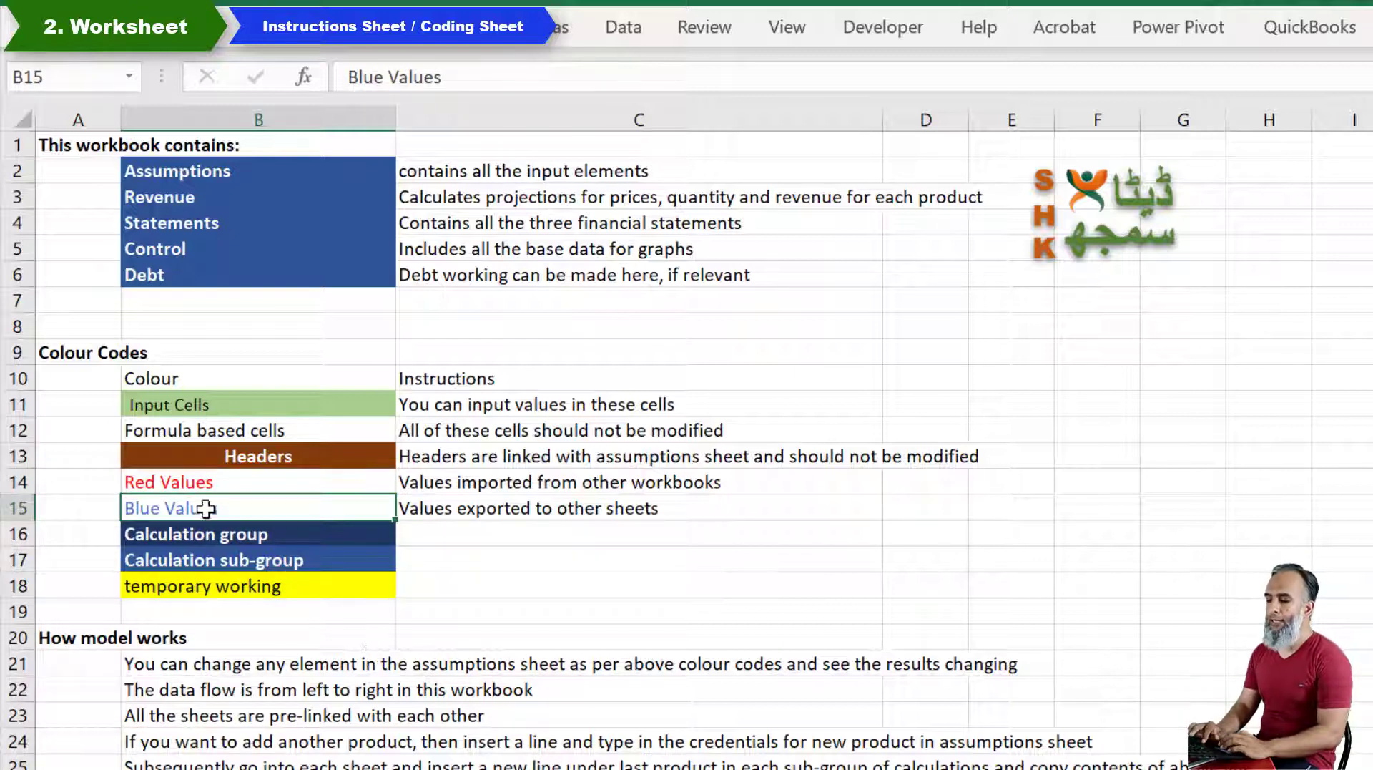
left_click(507, 511)
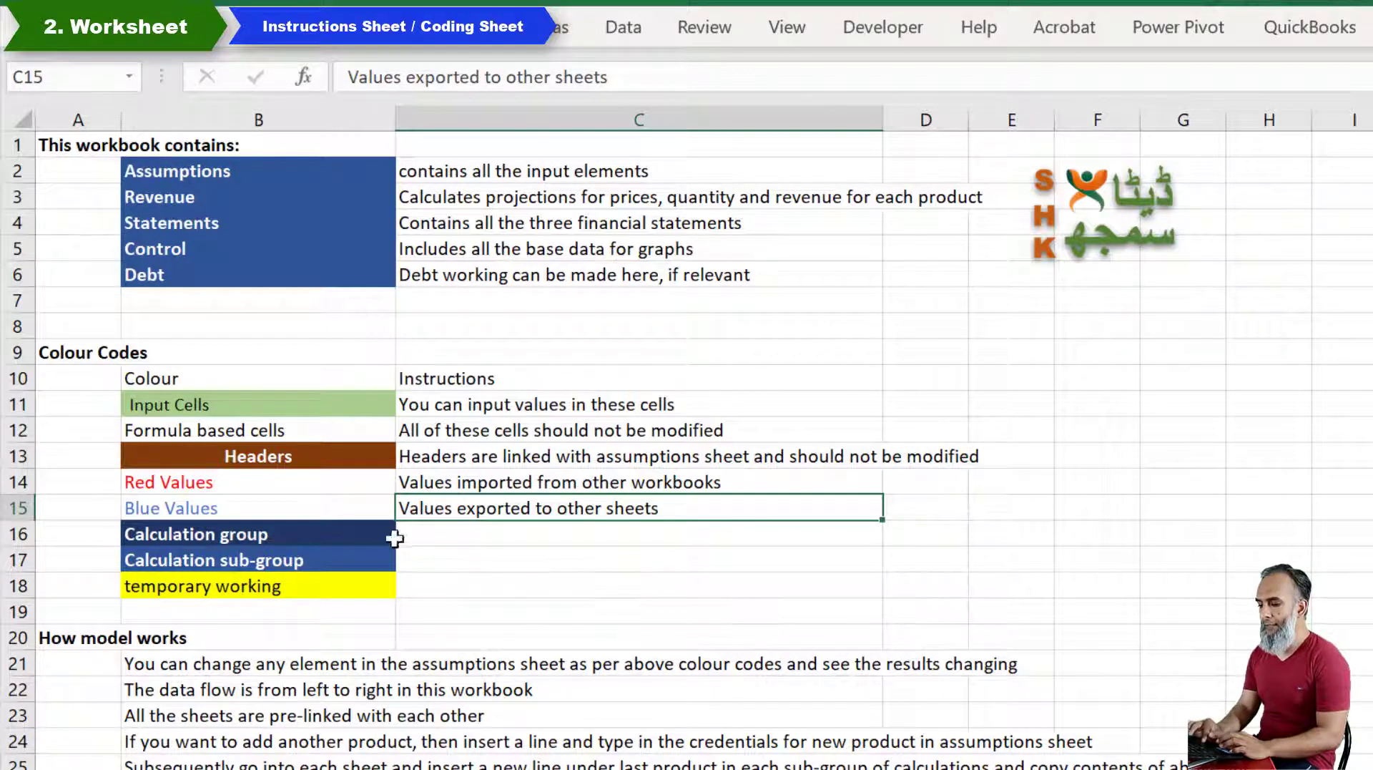
Step: Look up the Calculation group colour code and highlight the Gross Revenue group from B8 to I30 on the Revenue sheet
left_click(272, 536)
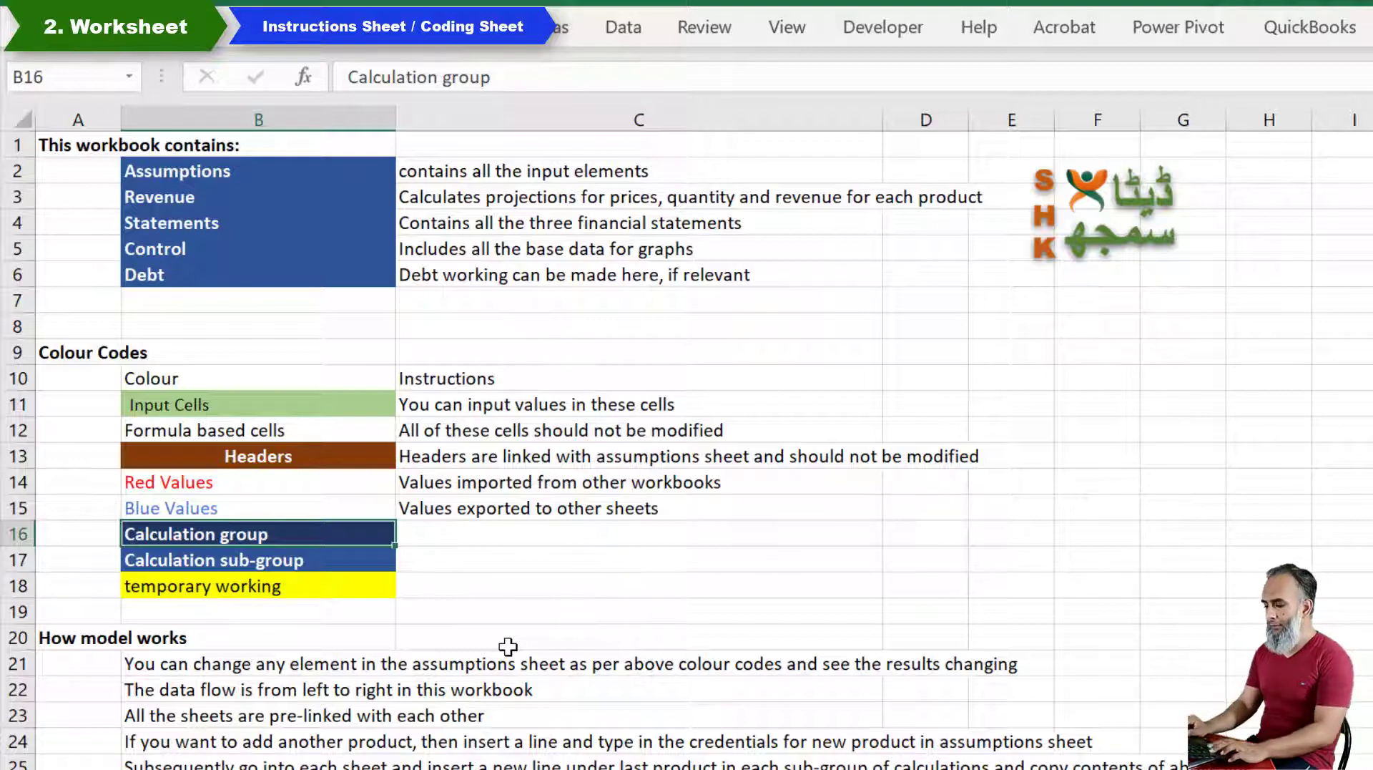
key("ctrl+Page_Down")
key("ctrl+Page_Down")
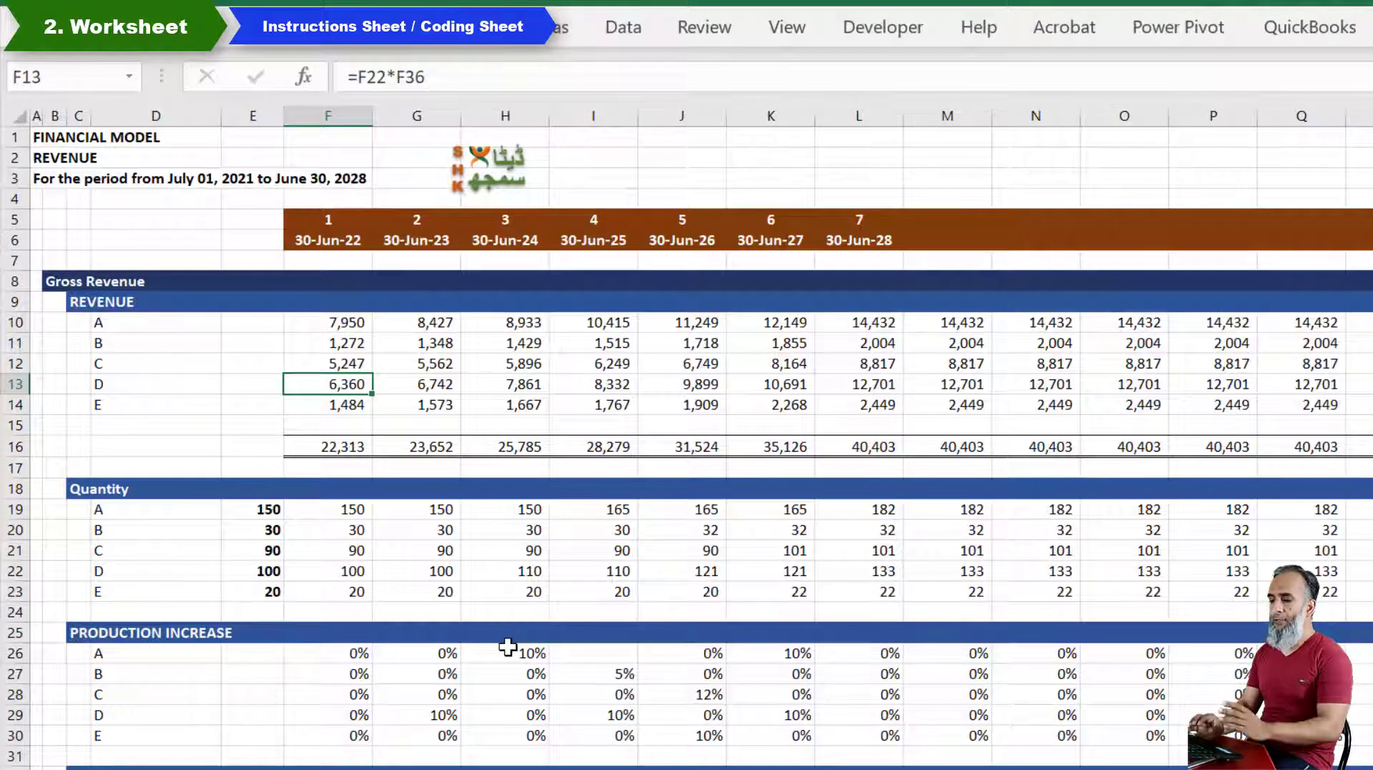
left_click_drag(55, 279, 585, 727)
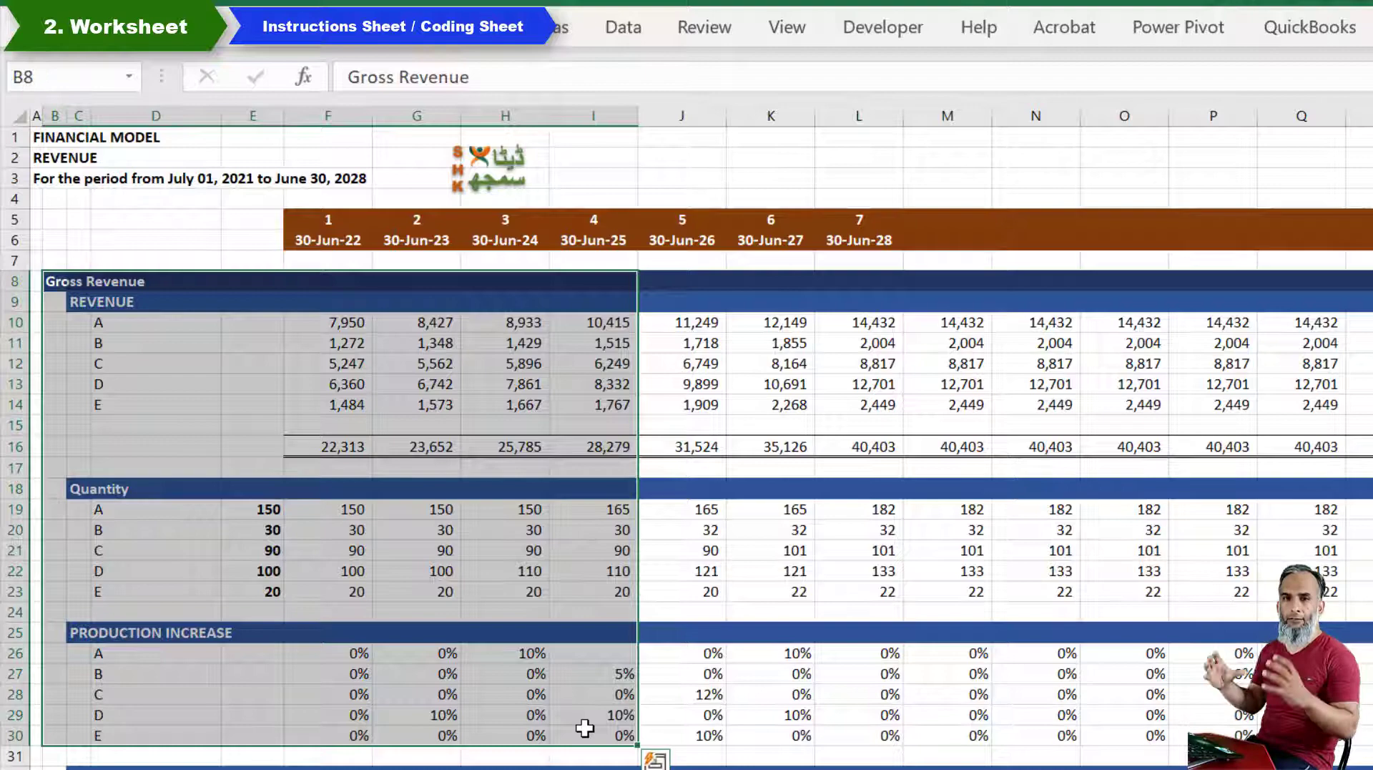
Step: Point out the REVENUE sub-group heading in row 9 and select the Gross Revenue group heading in B8
left_click(101, 299)
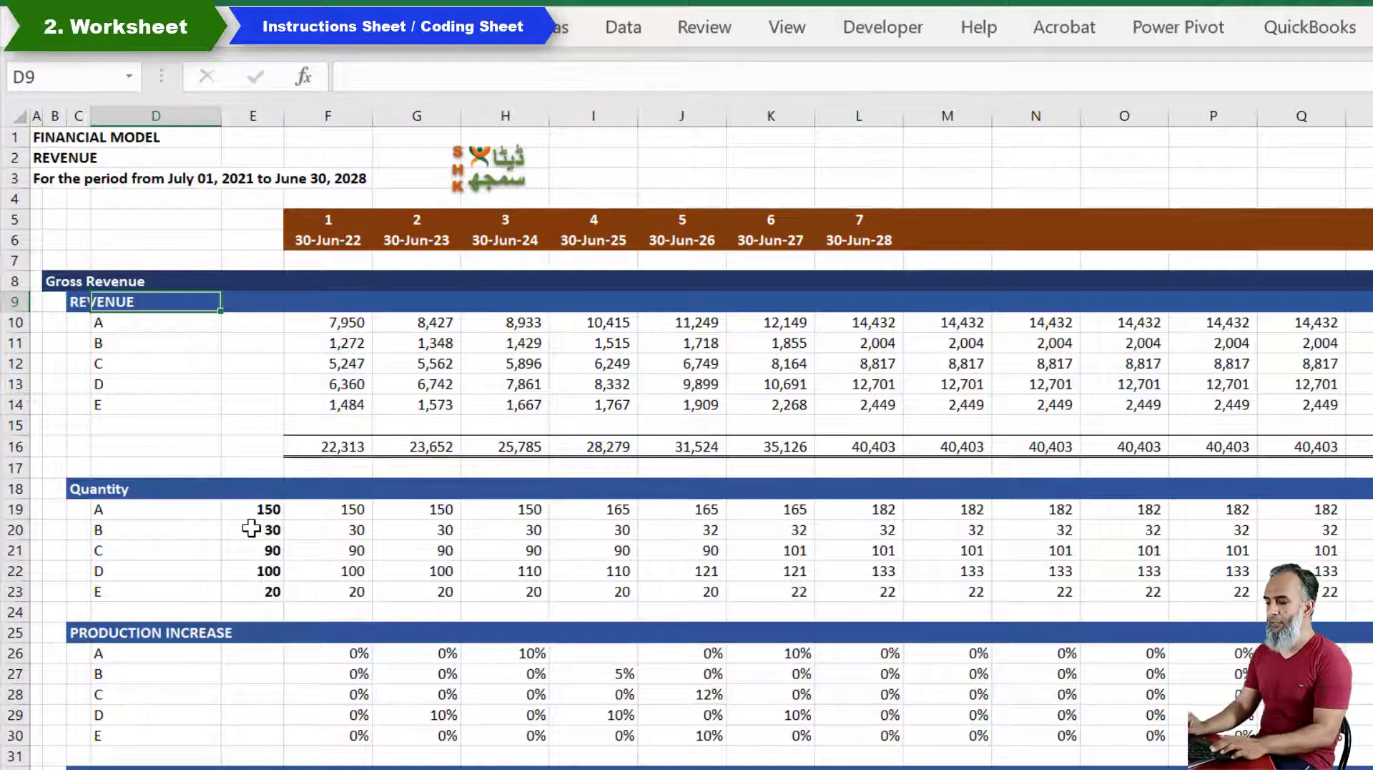
key("Up")
key("Left")
key("Left")
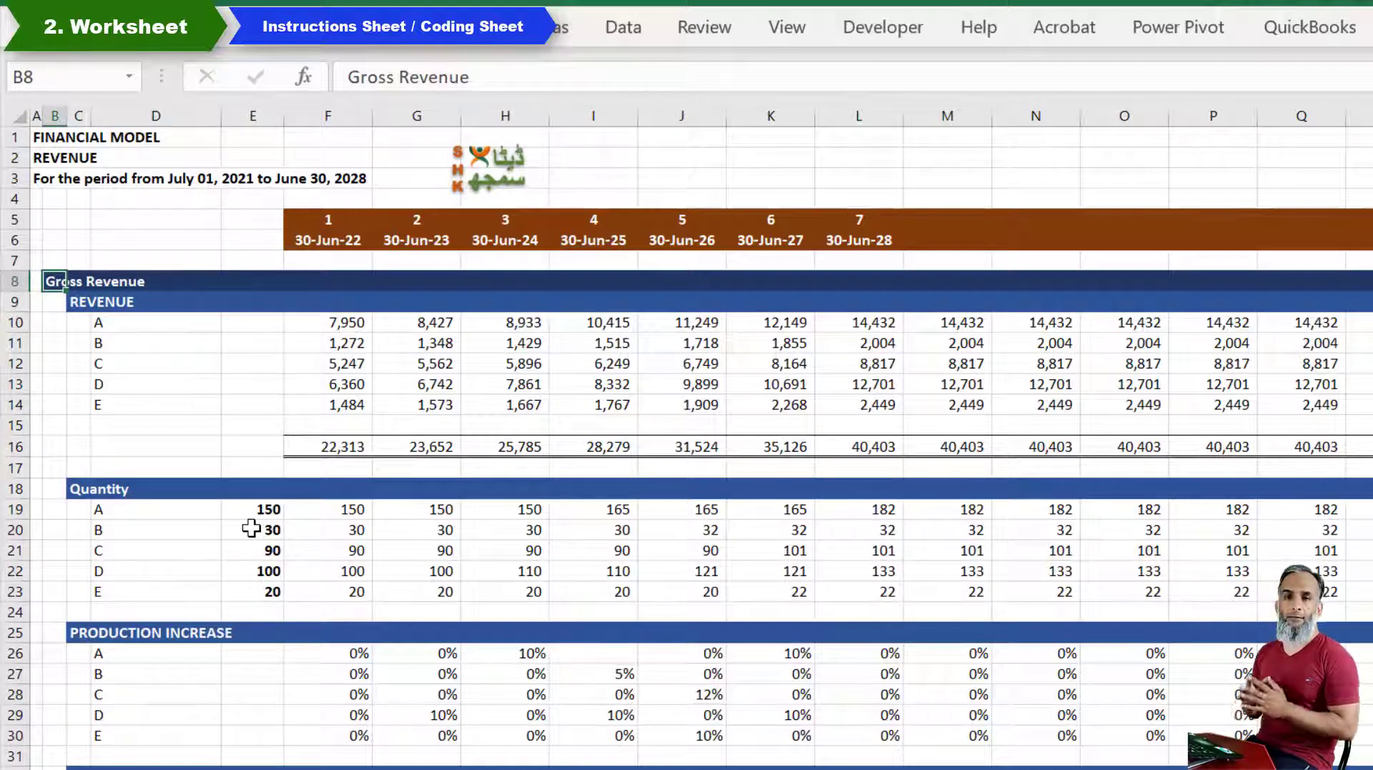
Step: Examine the calculation group and sub-group headings on the Debt and Statements sheets
key("ctrl+Page_Down")
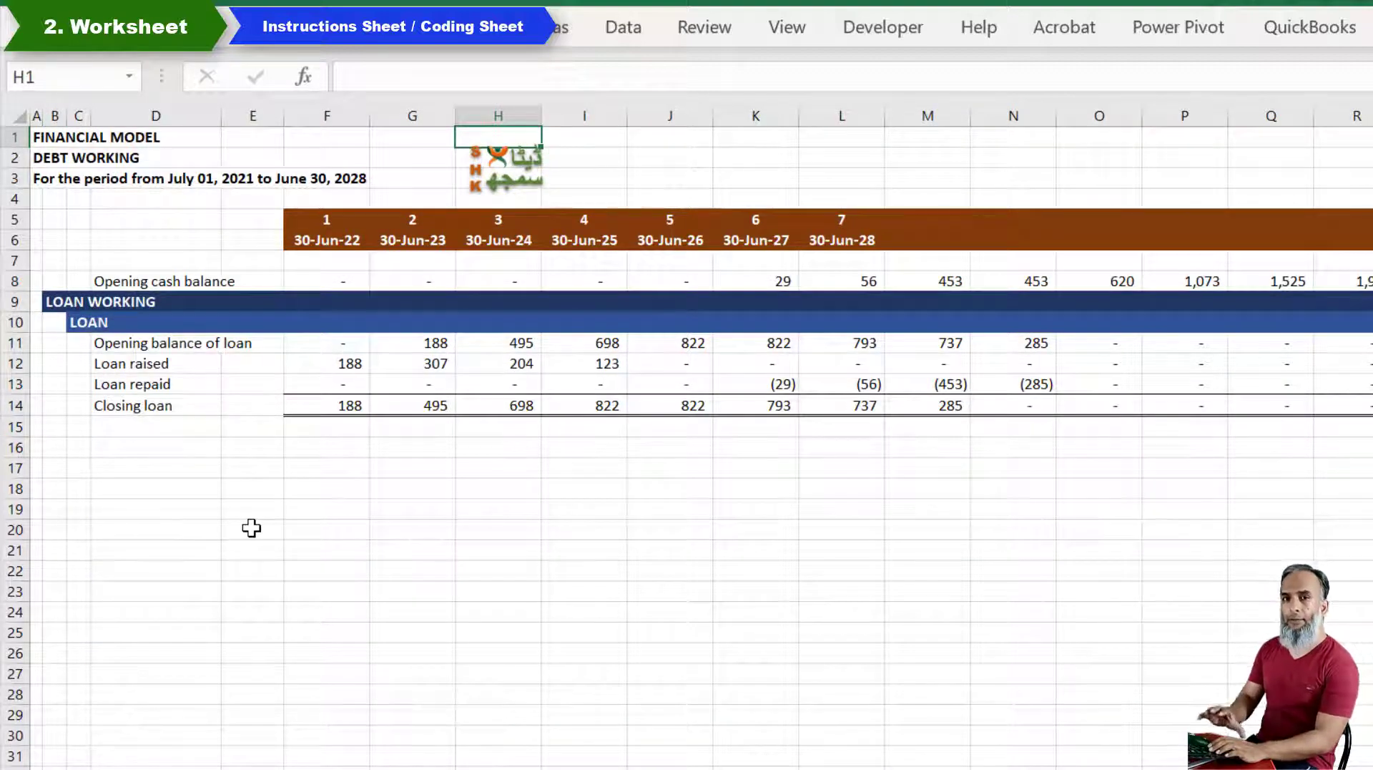
key("ctrl+Page_Up")
key("ctrl+Page_Up")
key("ctrl+Page_Up")
key("ctrl+Page_Up")
key("ctrl+Page_Up")
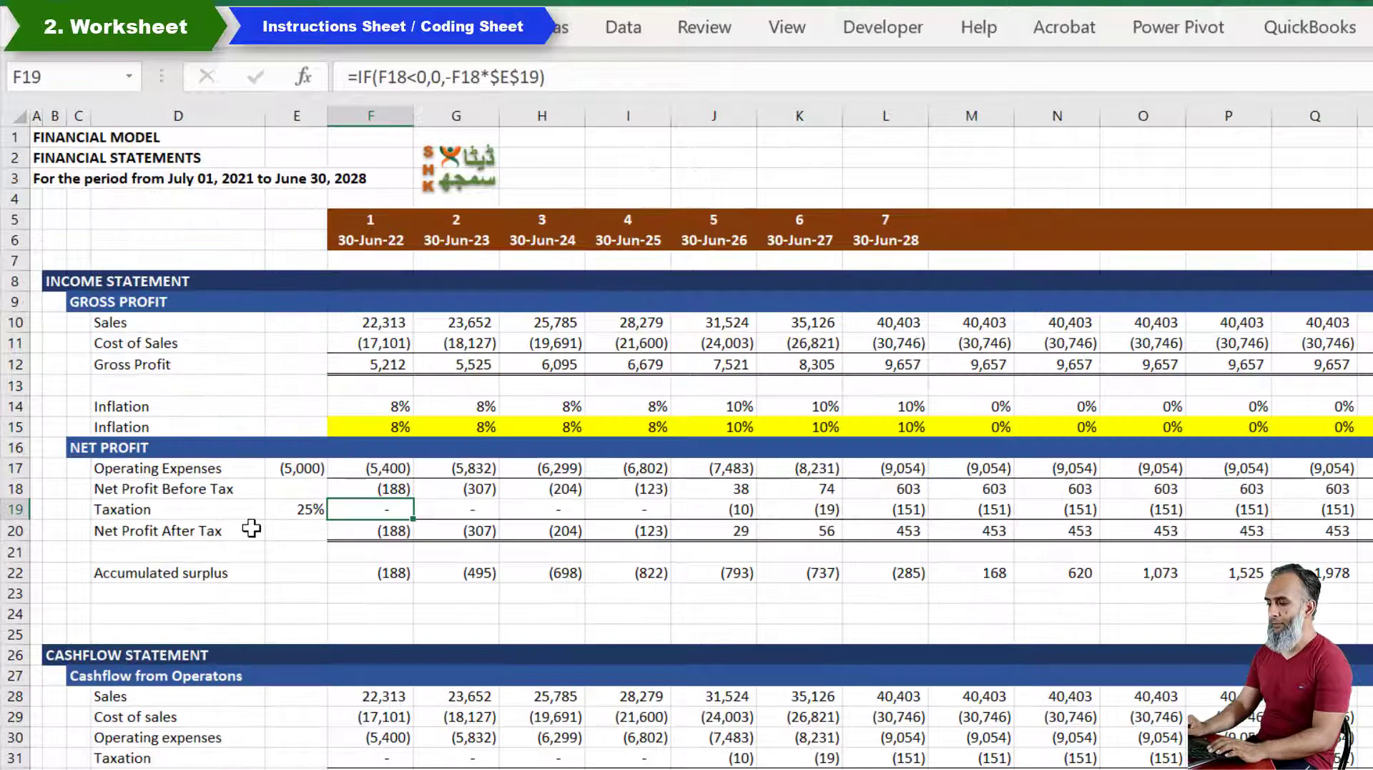
Step: Look up the temporary working colour code and inspect the formula in F41 of the yellow Increase %age row on the Revenue sheet
key("Down")
key("Down")
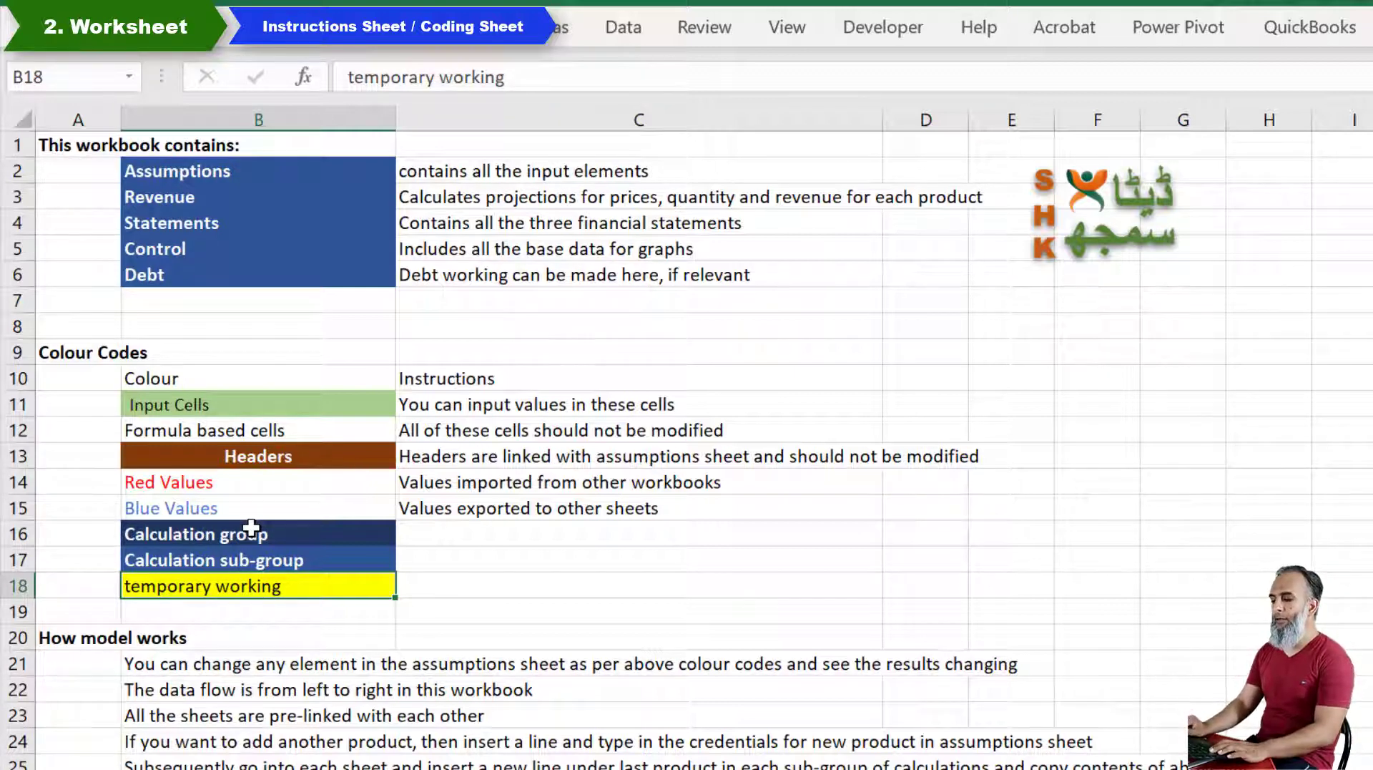
key("ctrl+Page_Down")
key("ctrl+Page_Down")
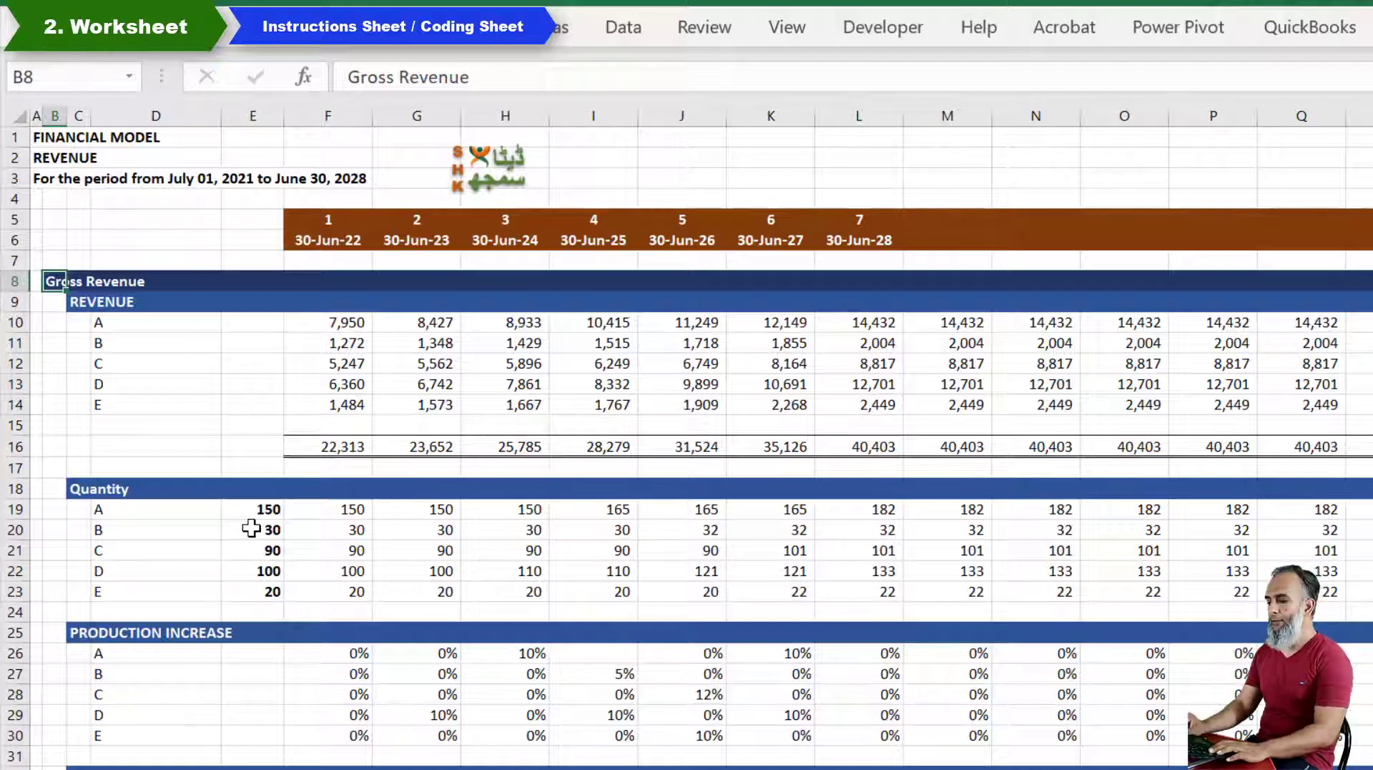
key("ctrl+Page_Down")
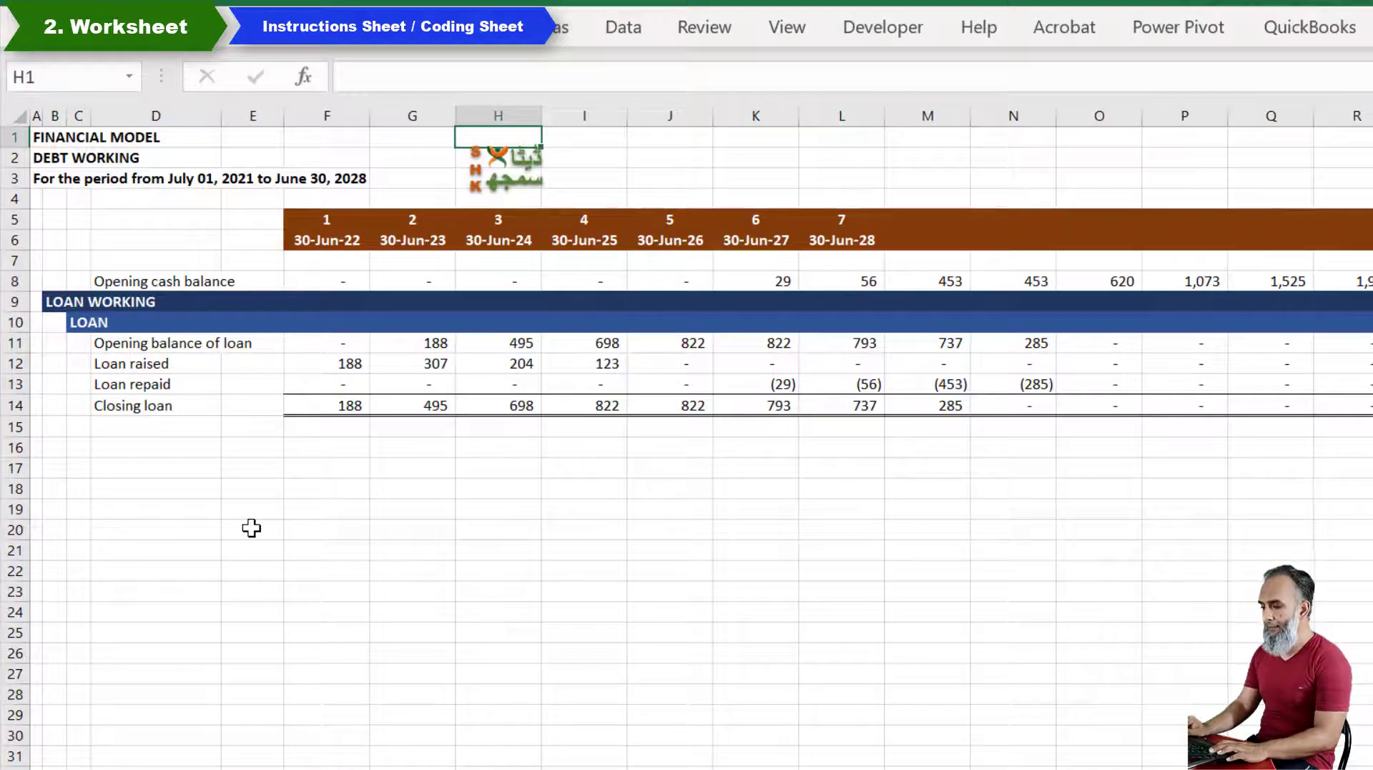
key("ctrl+Page_Up")
key("ctrl+Page_Up")
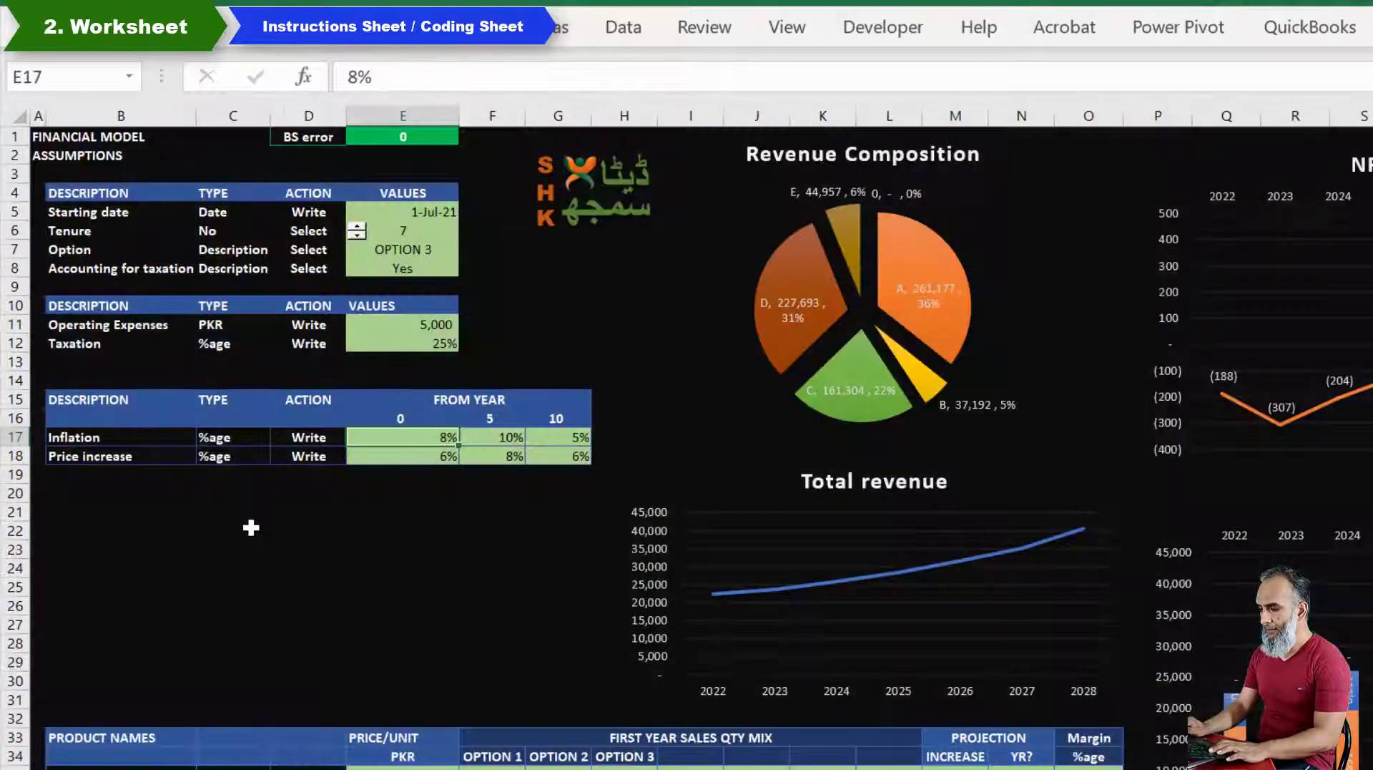
key("ctrl+Page_Down")
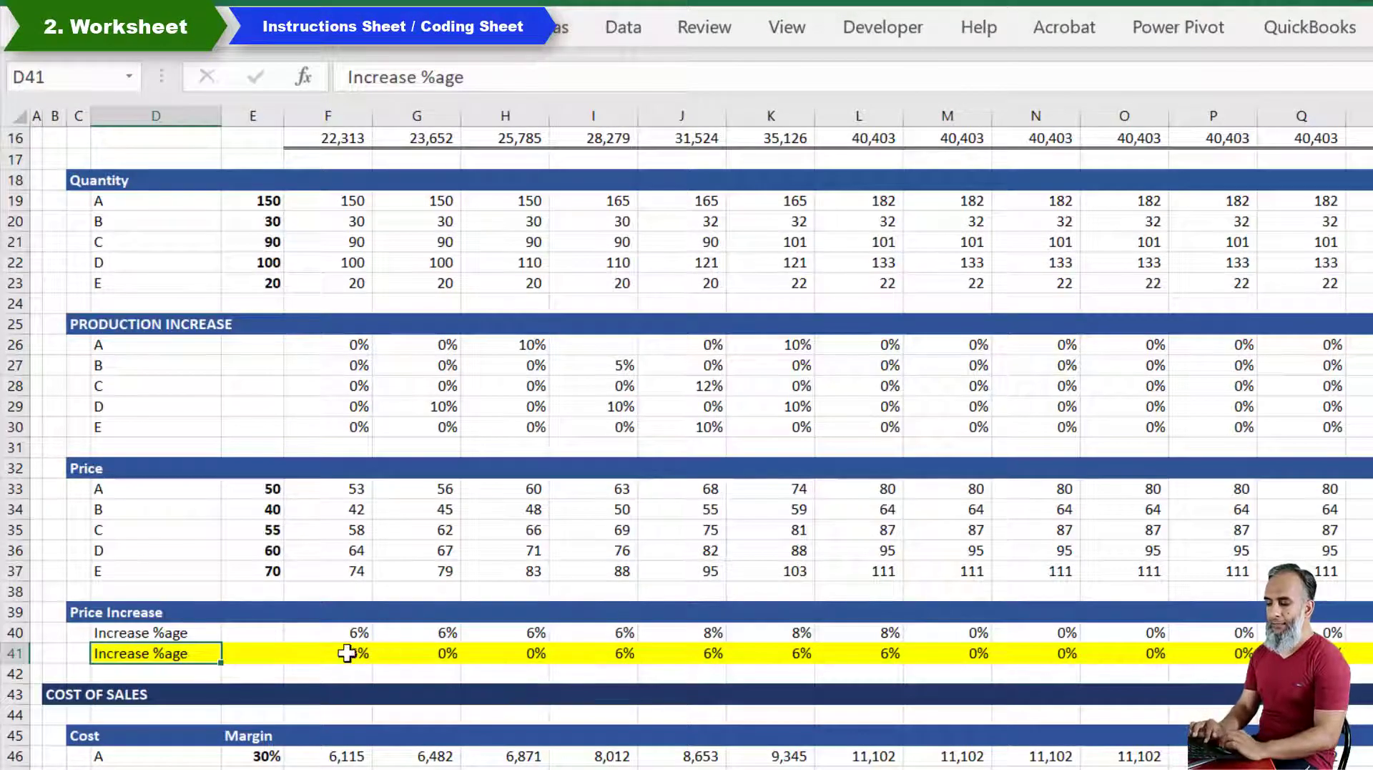
left_click(309, 658)
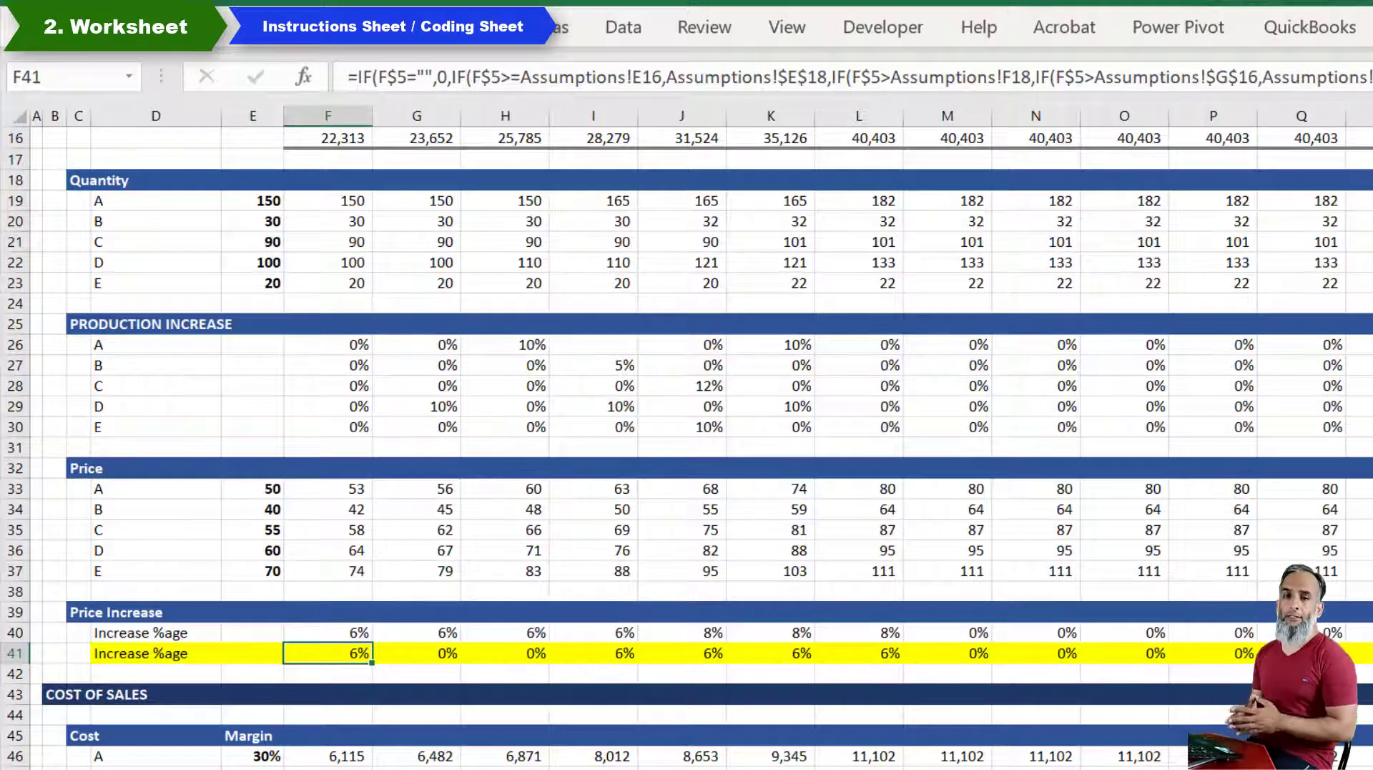
Step: Go back to the temporary working entry and its instruction cell on the Instructions & code sheet
key("ctrl+Page_Up")
key("ctrl+Page_Up")
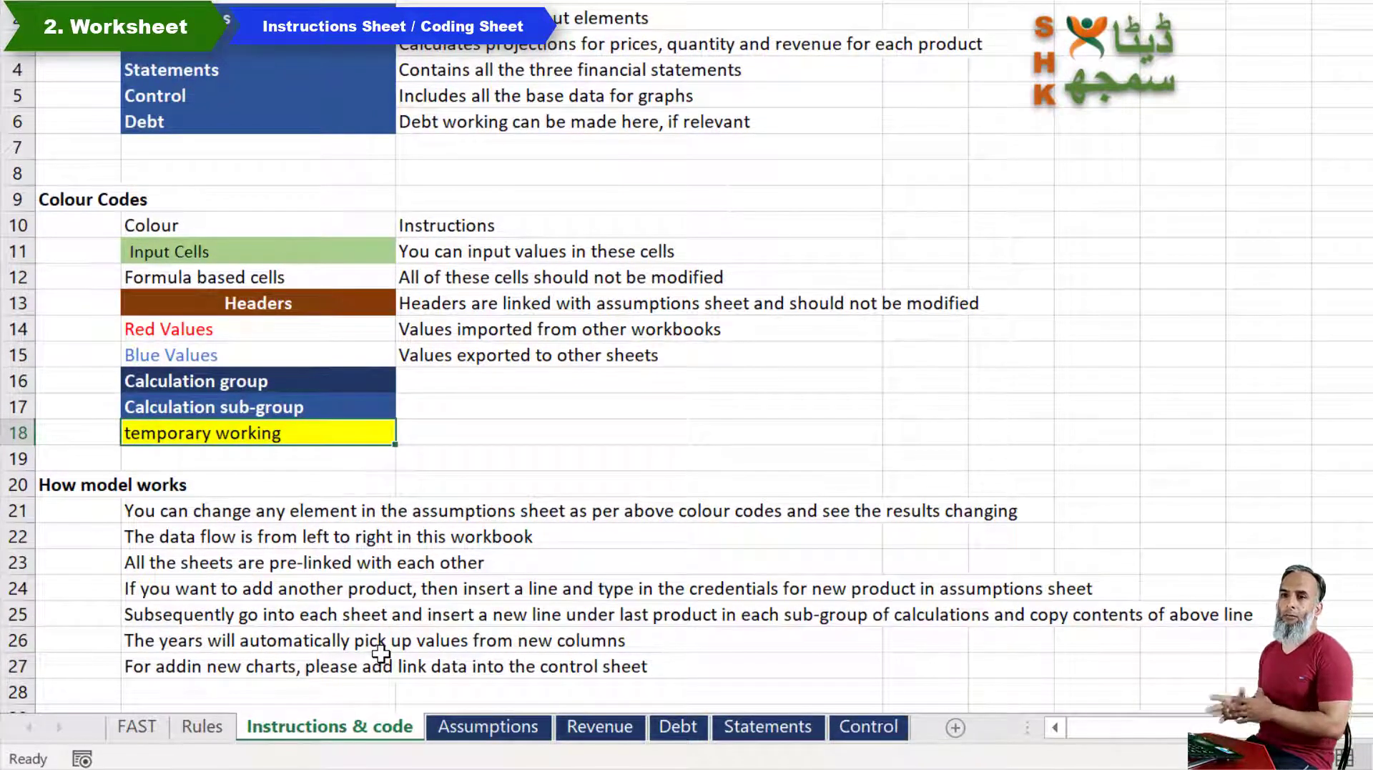
key("Right")
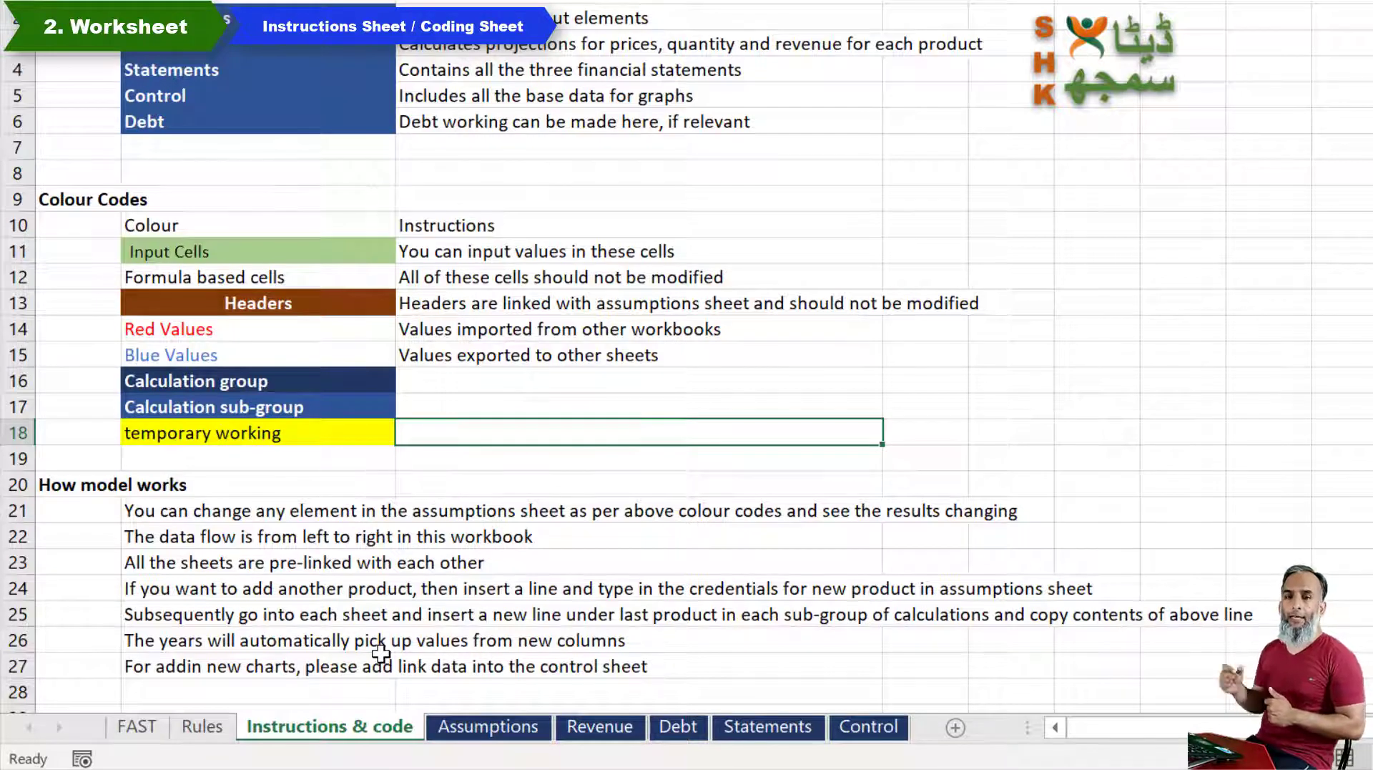
Step: Read through the How model works notes down to the one on inserting a line in each sub-group
key("Left")
key("Down")
key("Down")
key("Down")
key("Down")
key("Down")
key("Down")
key("Down")
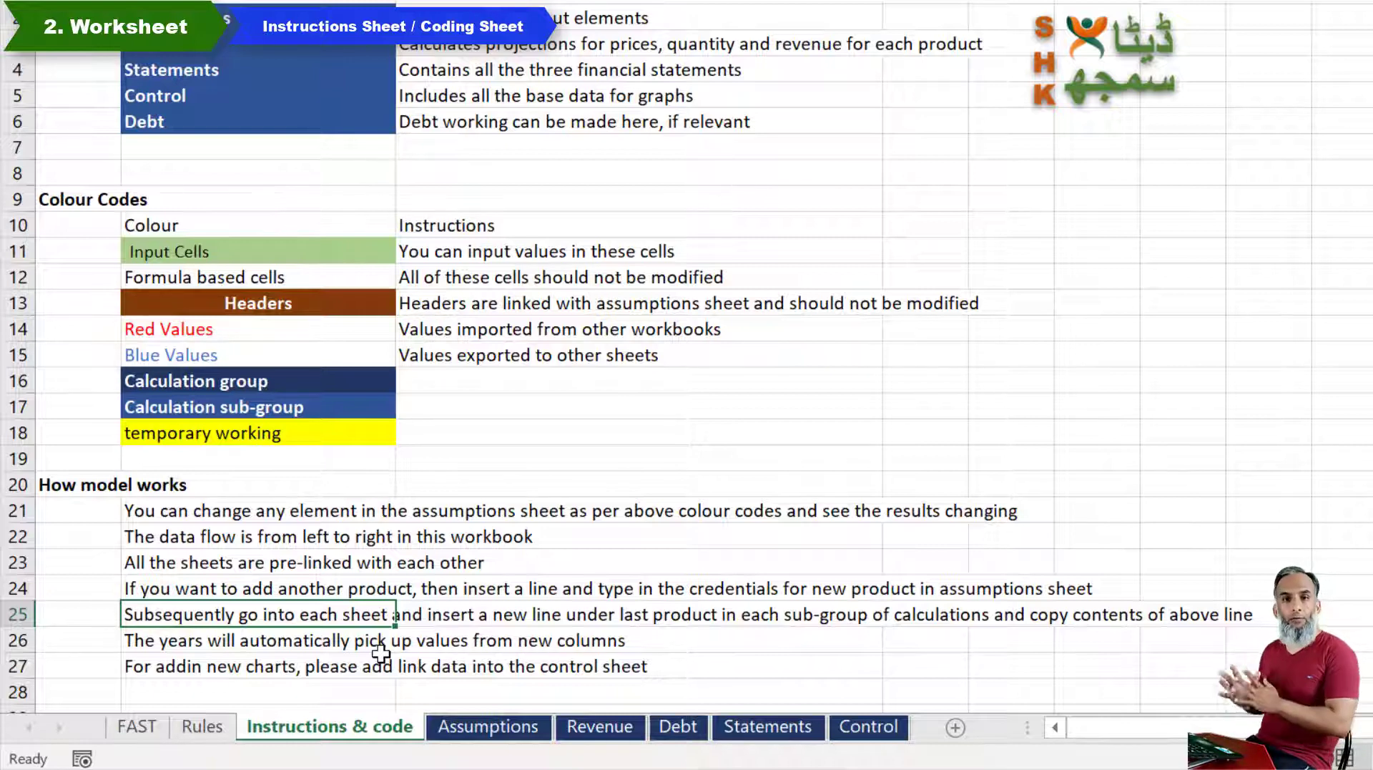
Step: Reread the row 24 note on adding another product in the assumptions sheet
key("Up")
key("Up")
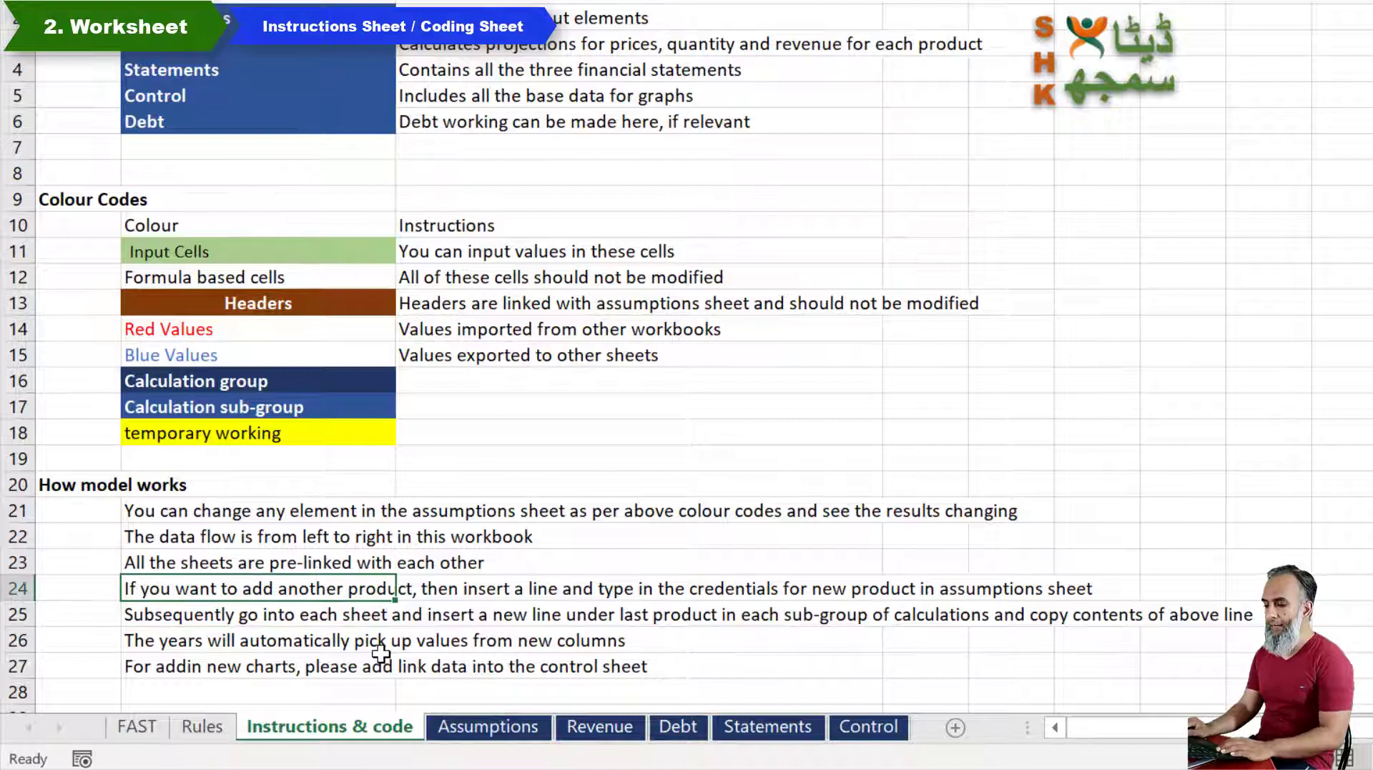
key("Down")
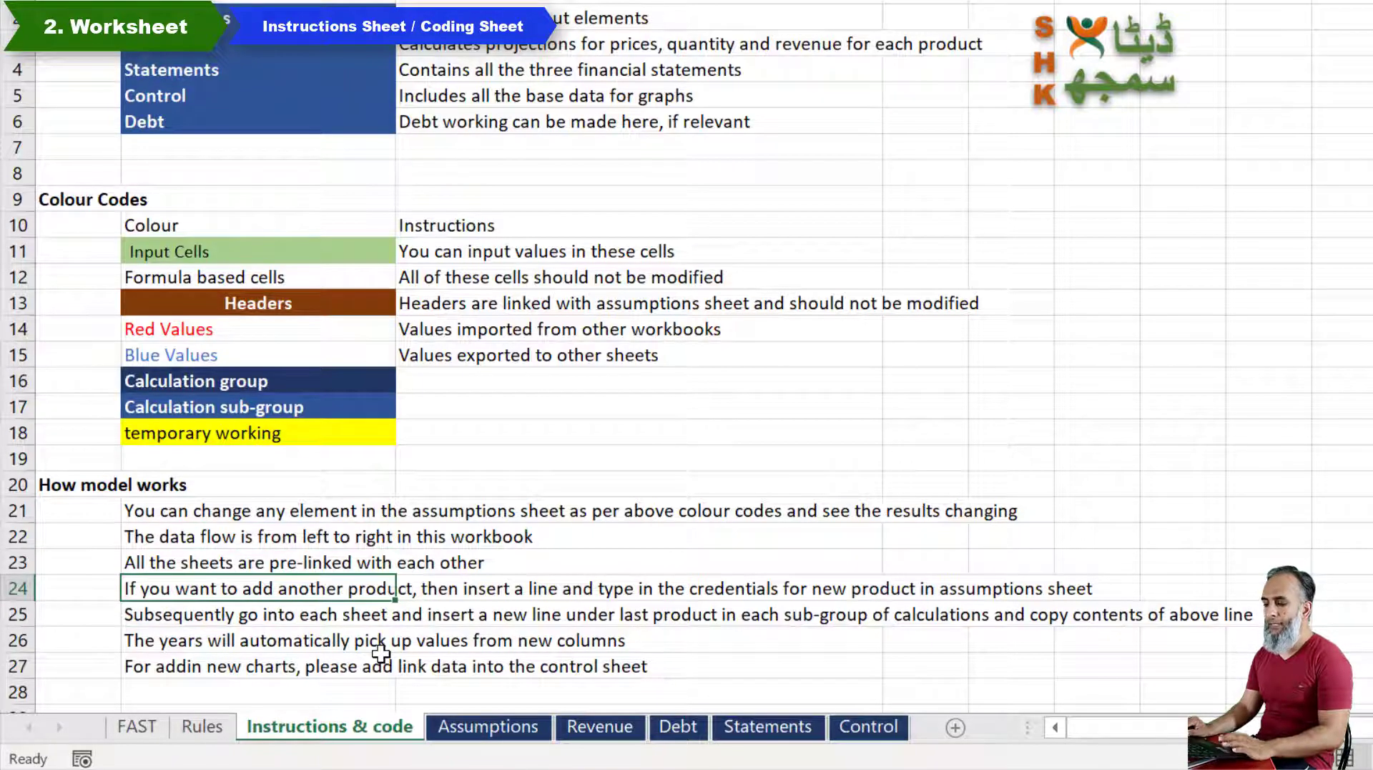
key("Down")
key("Up")
key("Right")
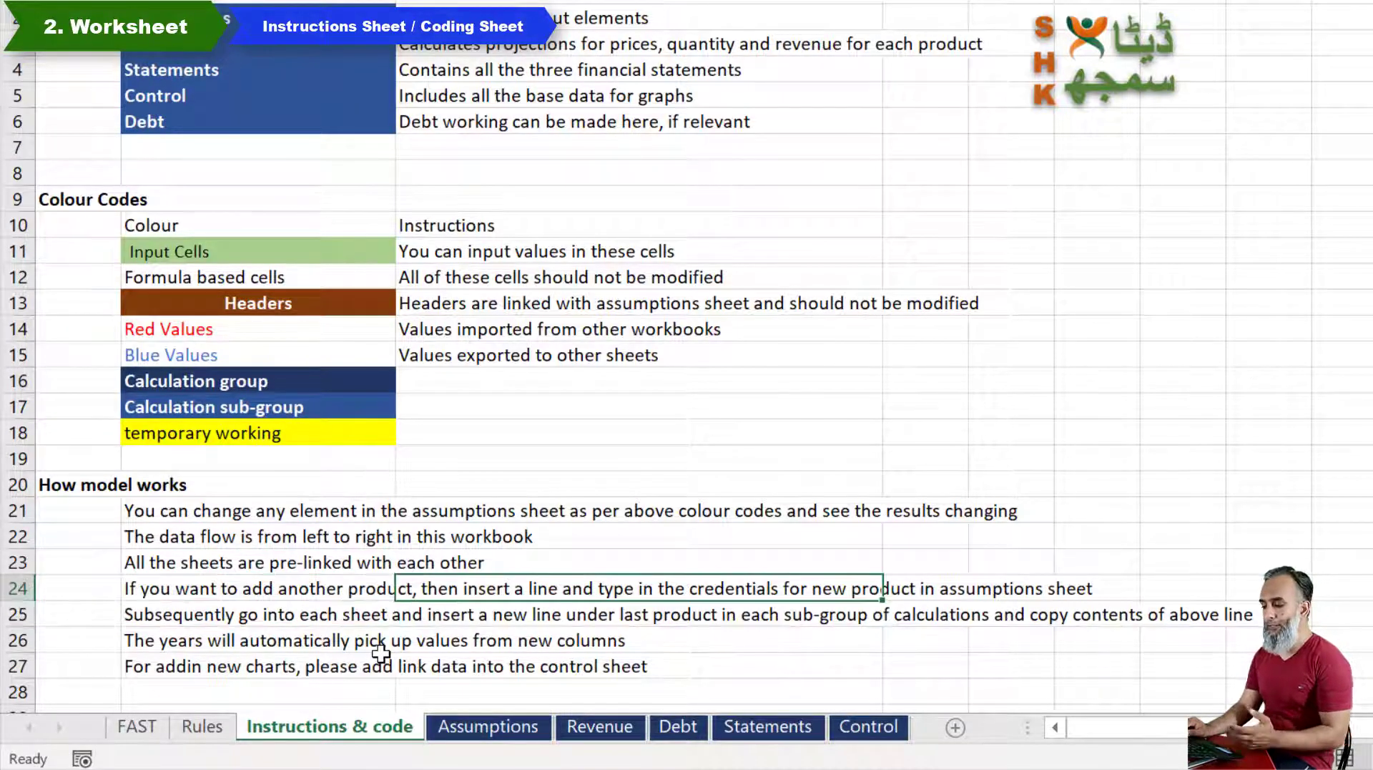
Step: Examine the product lines of the Price sub-group on the Revenue sheet, from product E up to product B
key("ctrl+Page_Down")
key("ctrl+Page_Down")
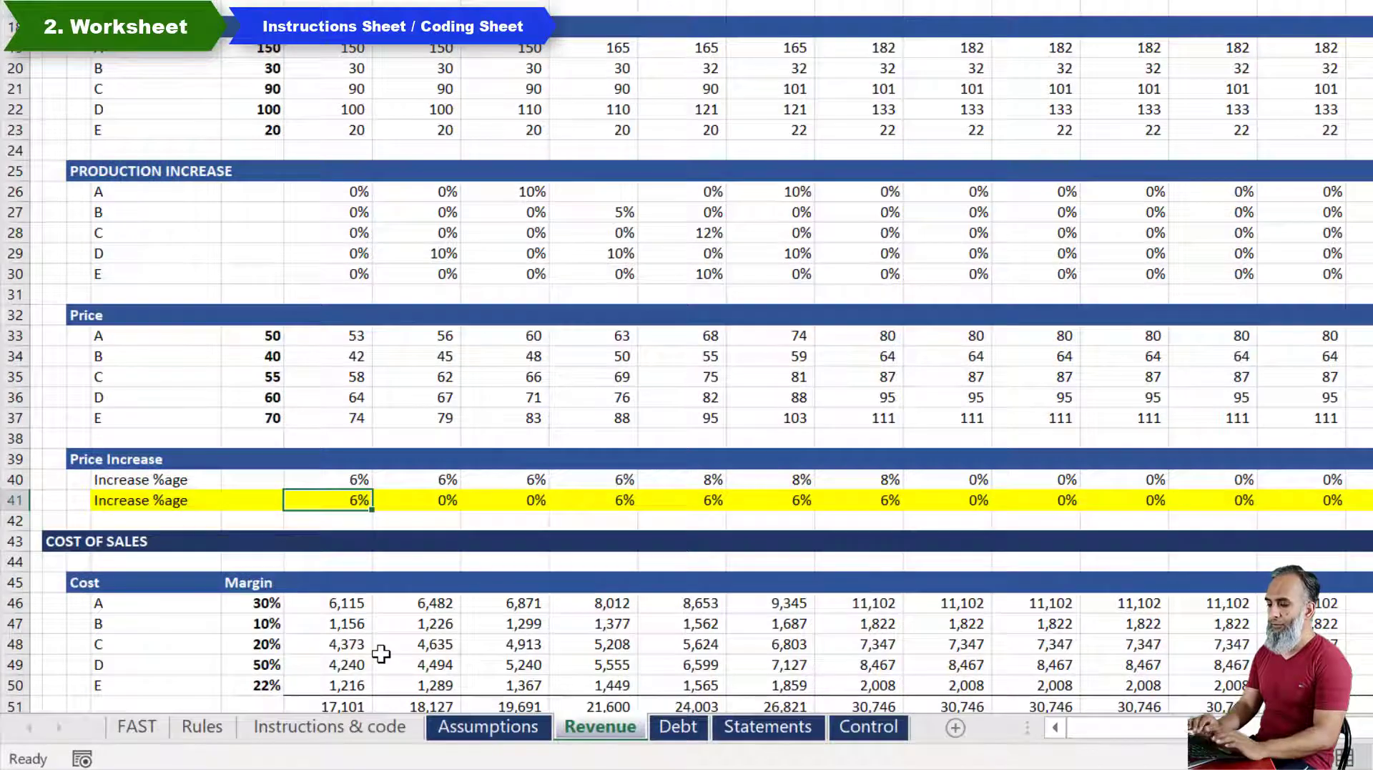
scroll(381, 653, "down", 2)
left_click(126, 290)
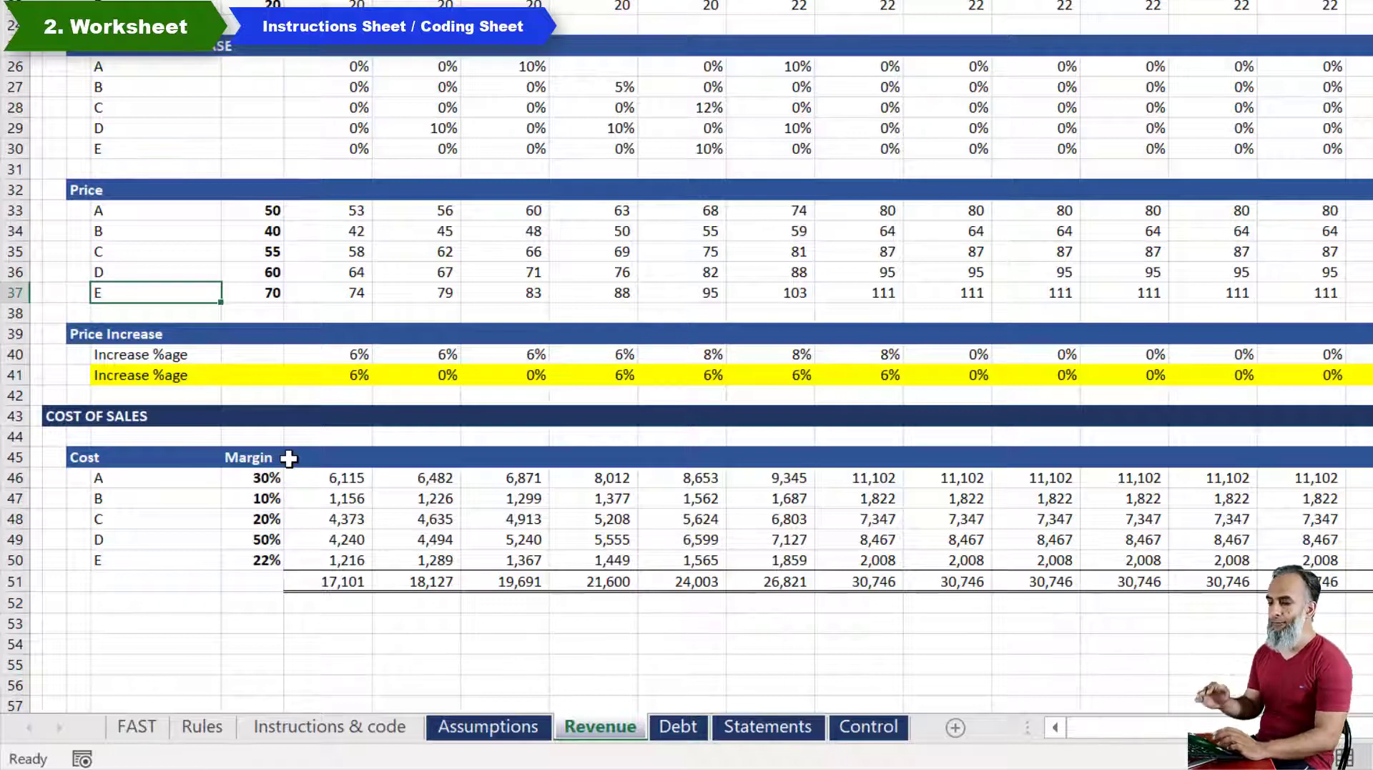
key("Up")
key("Up")
key("Up")
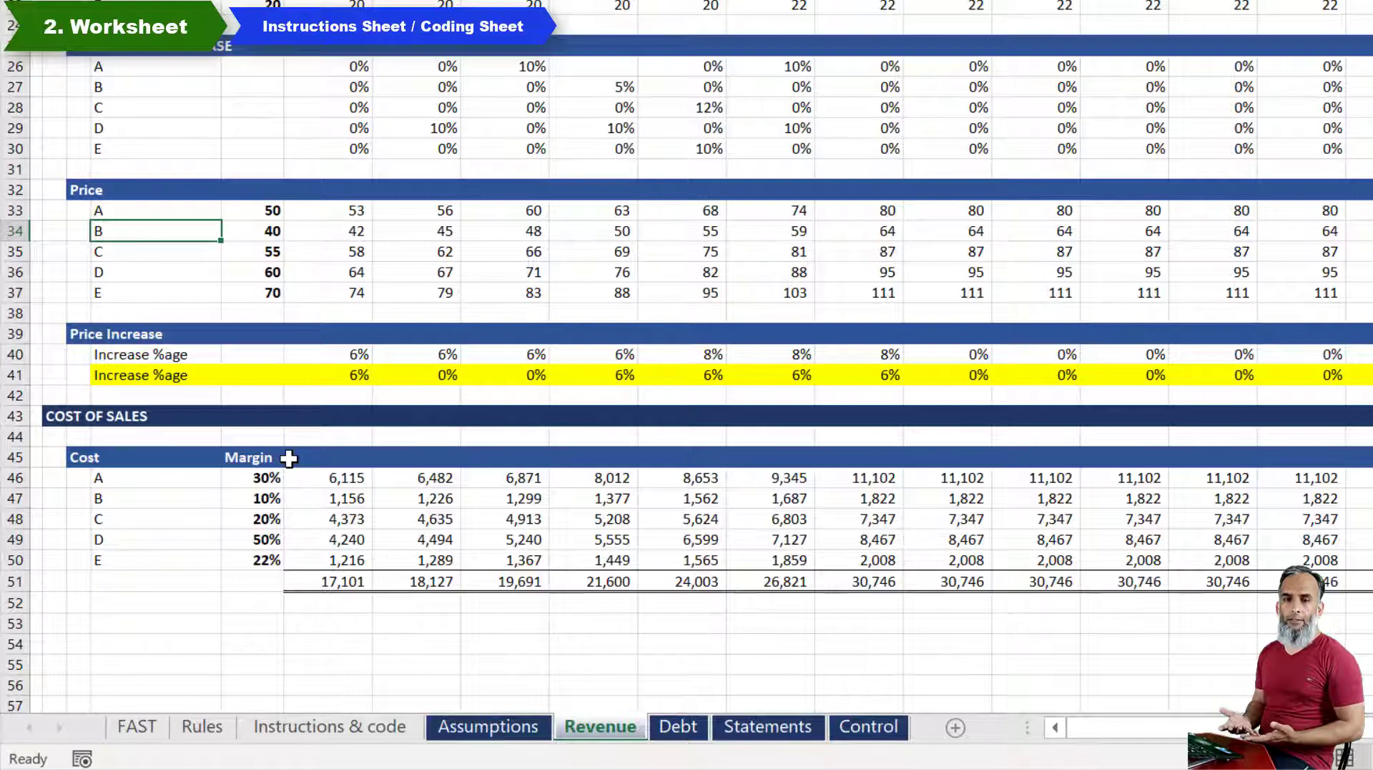
Step: Examine the product names table with its sales quantity mix options on the Assumptions sheet
key("ctrl+Page_Up")
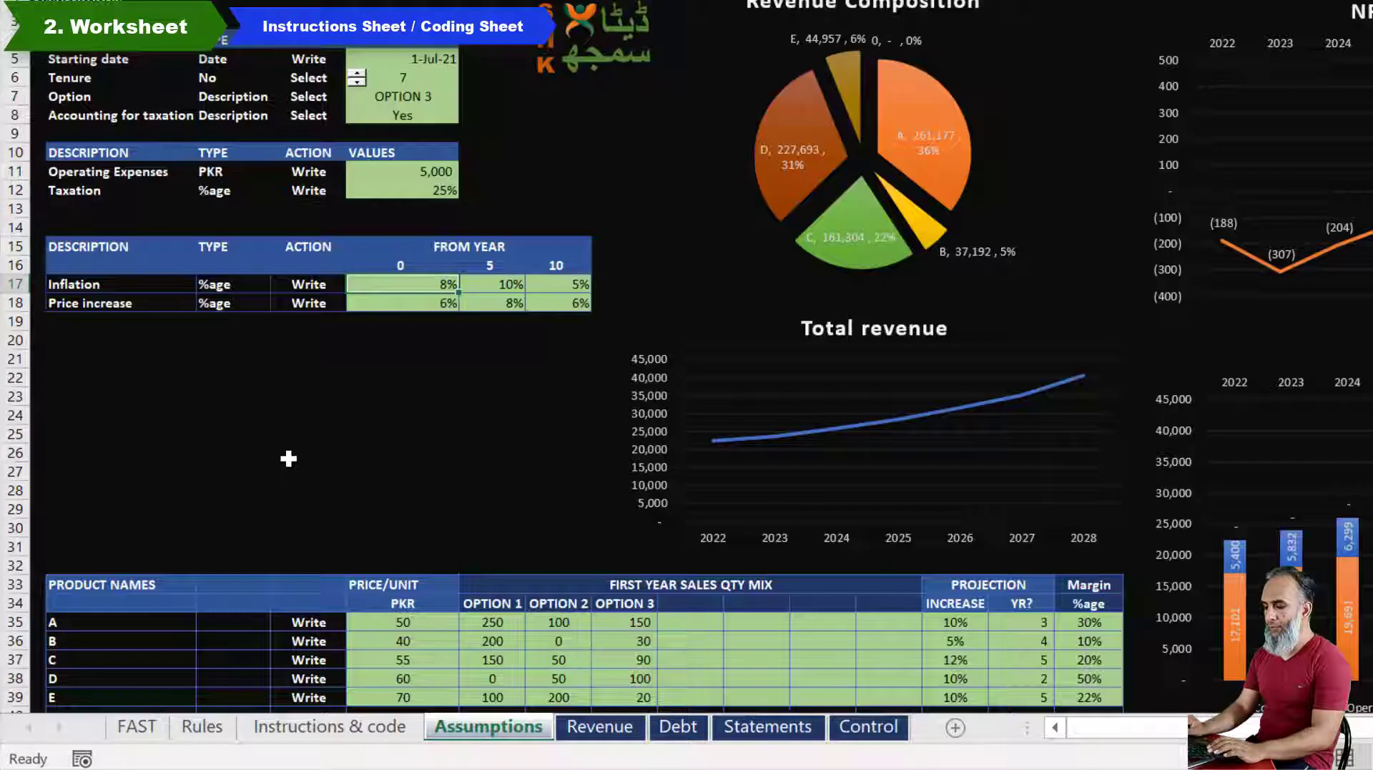
left_click(690, 602)
scroll(715, 535, "down", 3)
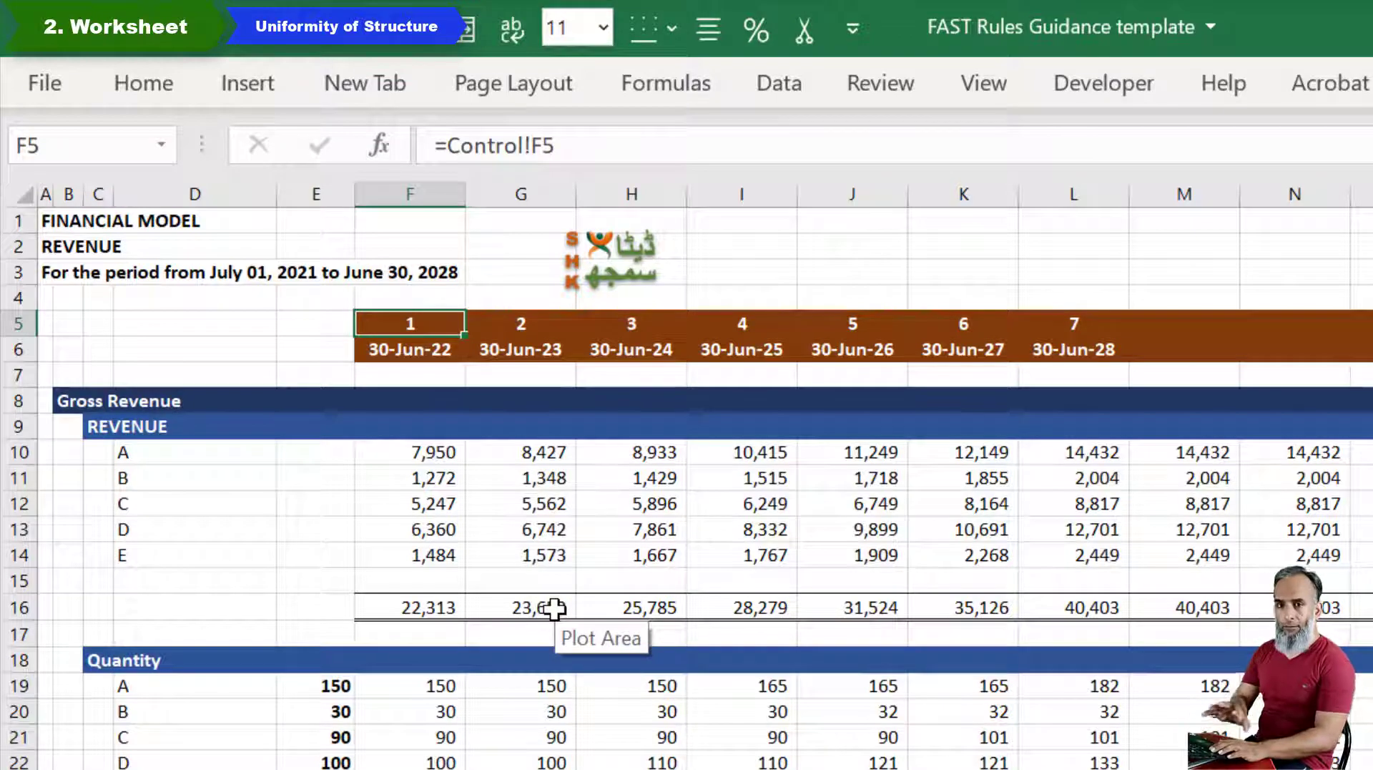
Step: Compare the titles, timeline header and column layout of the Revenue, Debt and Control sheets
key("ctrl+Page_Down")
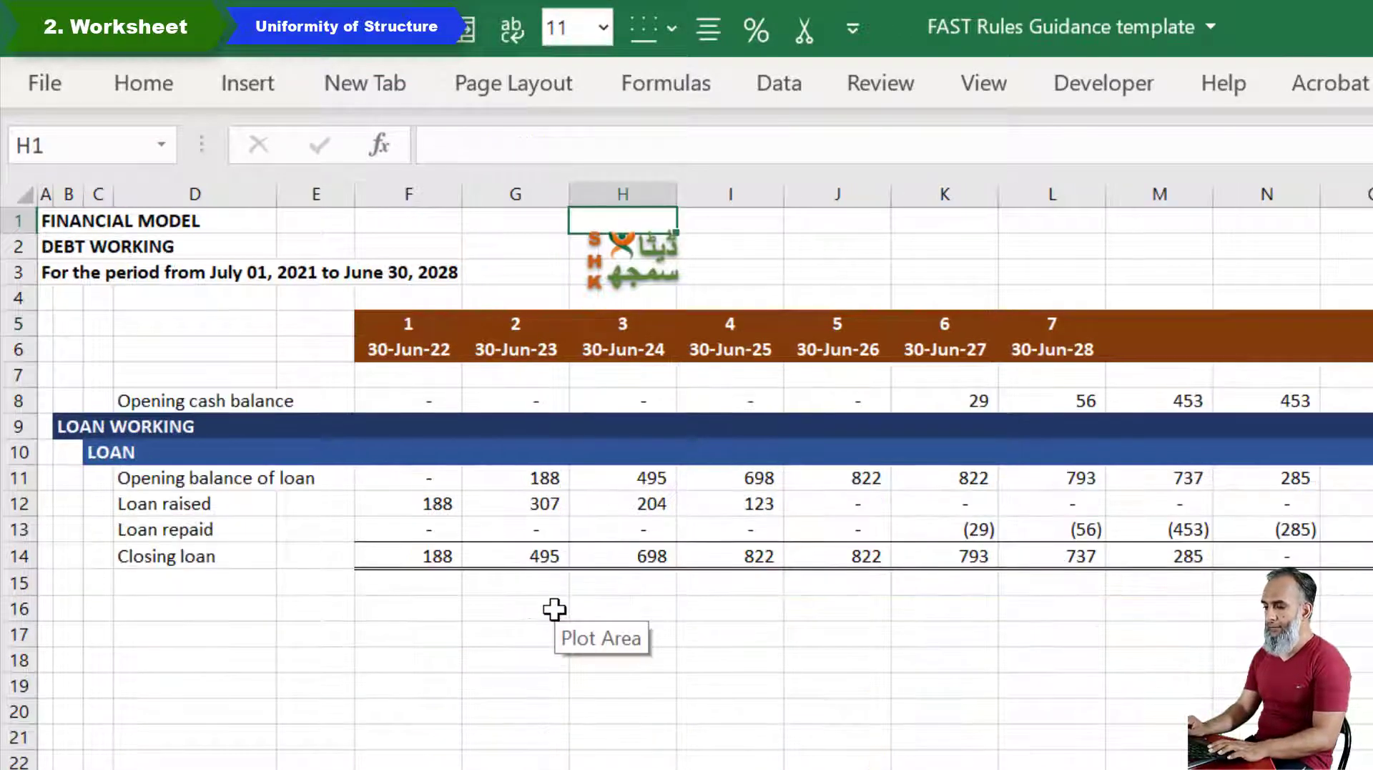
key("ctrl+Page_Down")
key("ctrl+Page_Down")
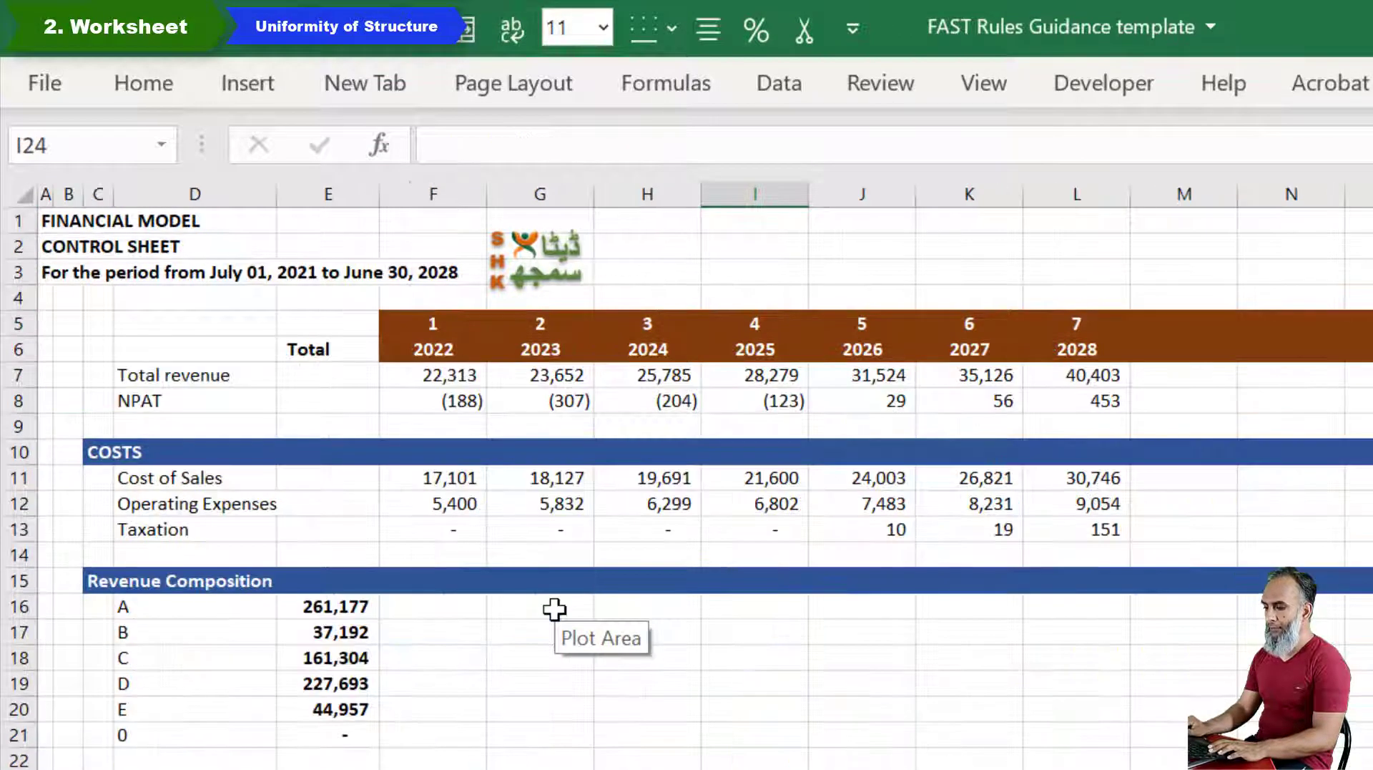
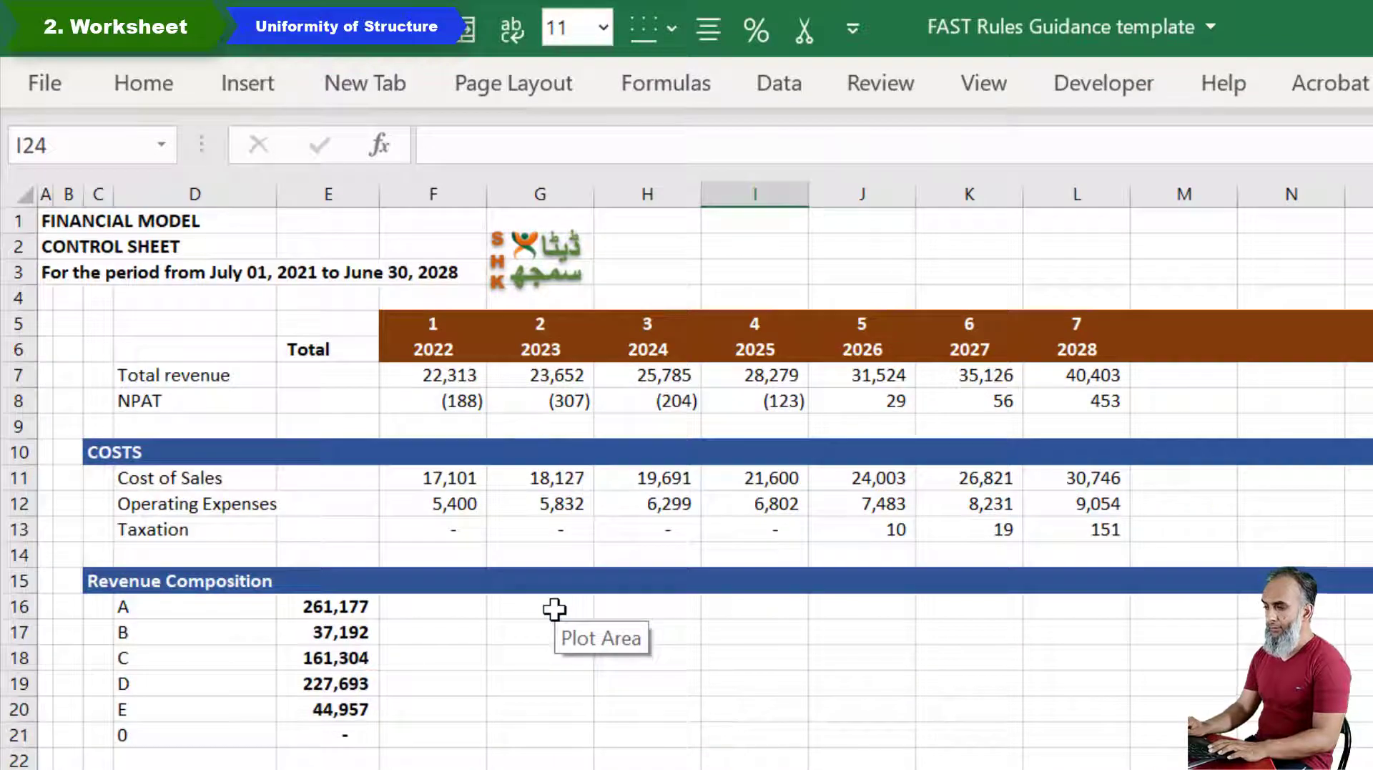
key("ctrl+Page_Down")
key("ctrl+Page_Down")
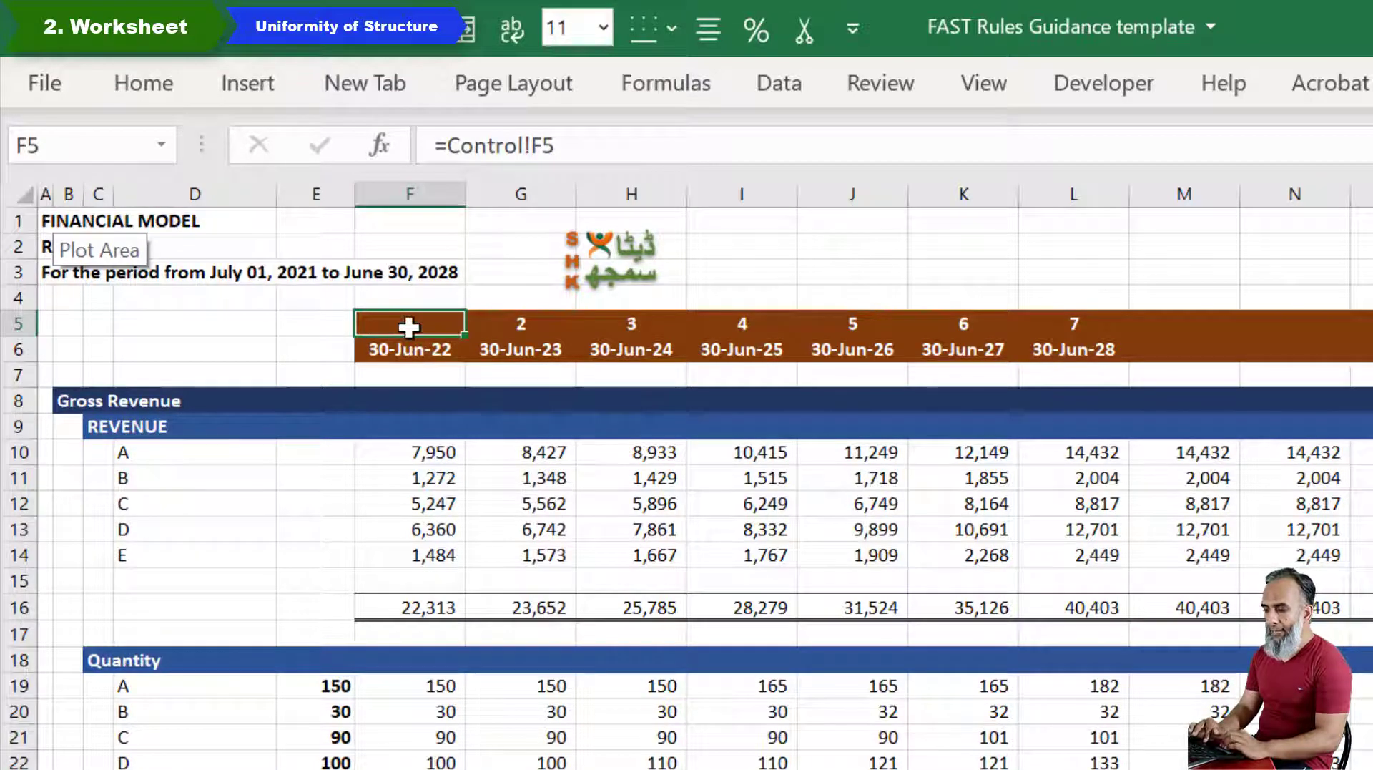
key("ctrl+Page_Down")
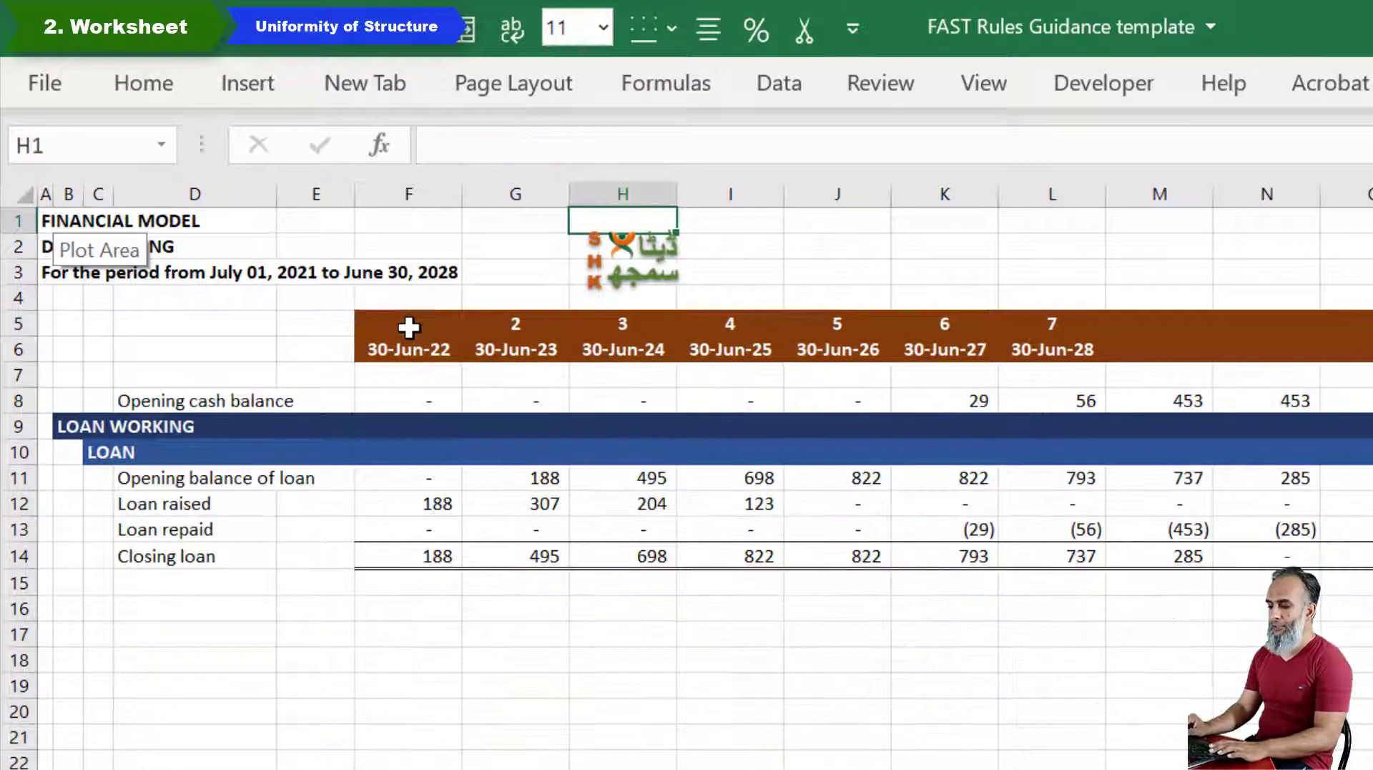
Step: Inspect the formula behind the first period number on the Debt sheet and go down to the first opening loan balance
double_click(408, 326)
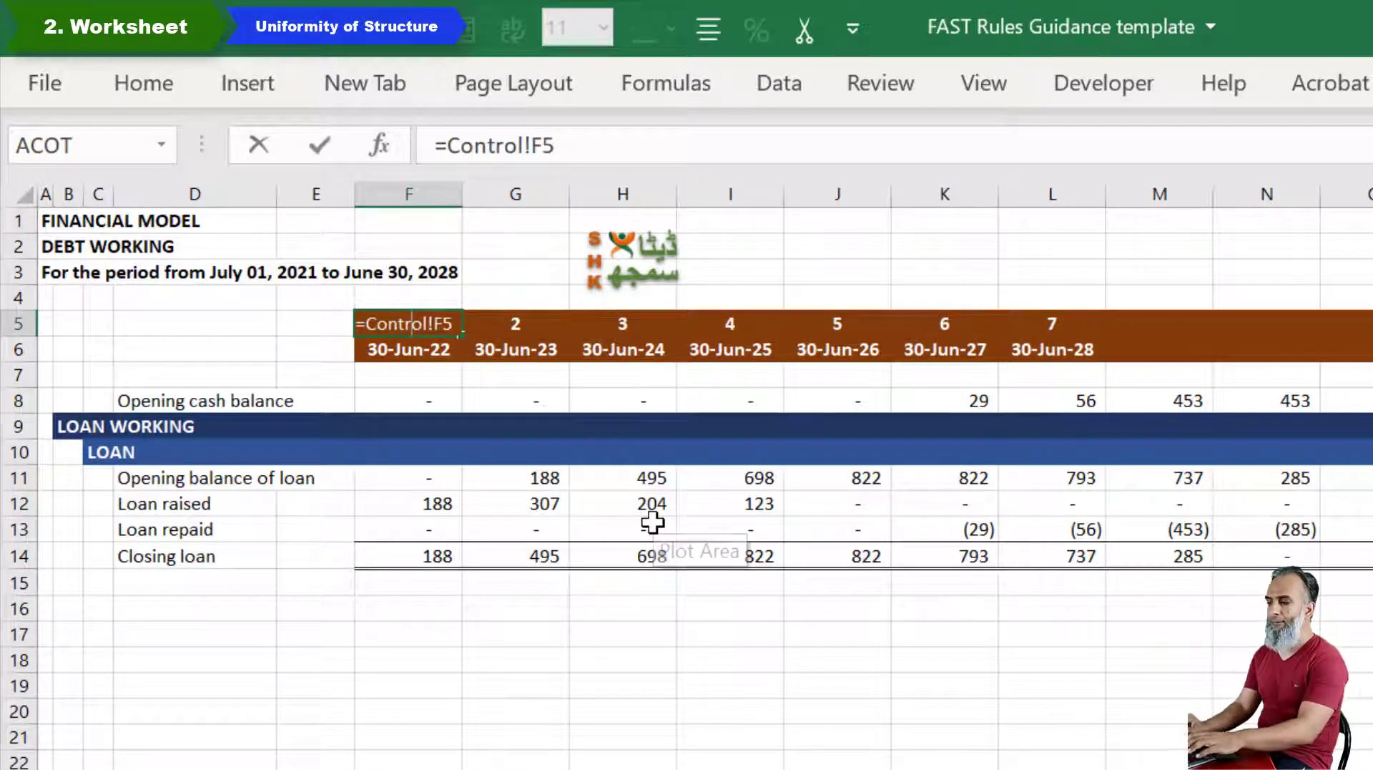
key("Escape")
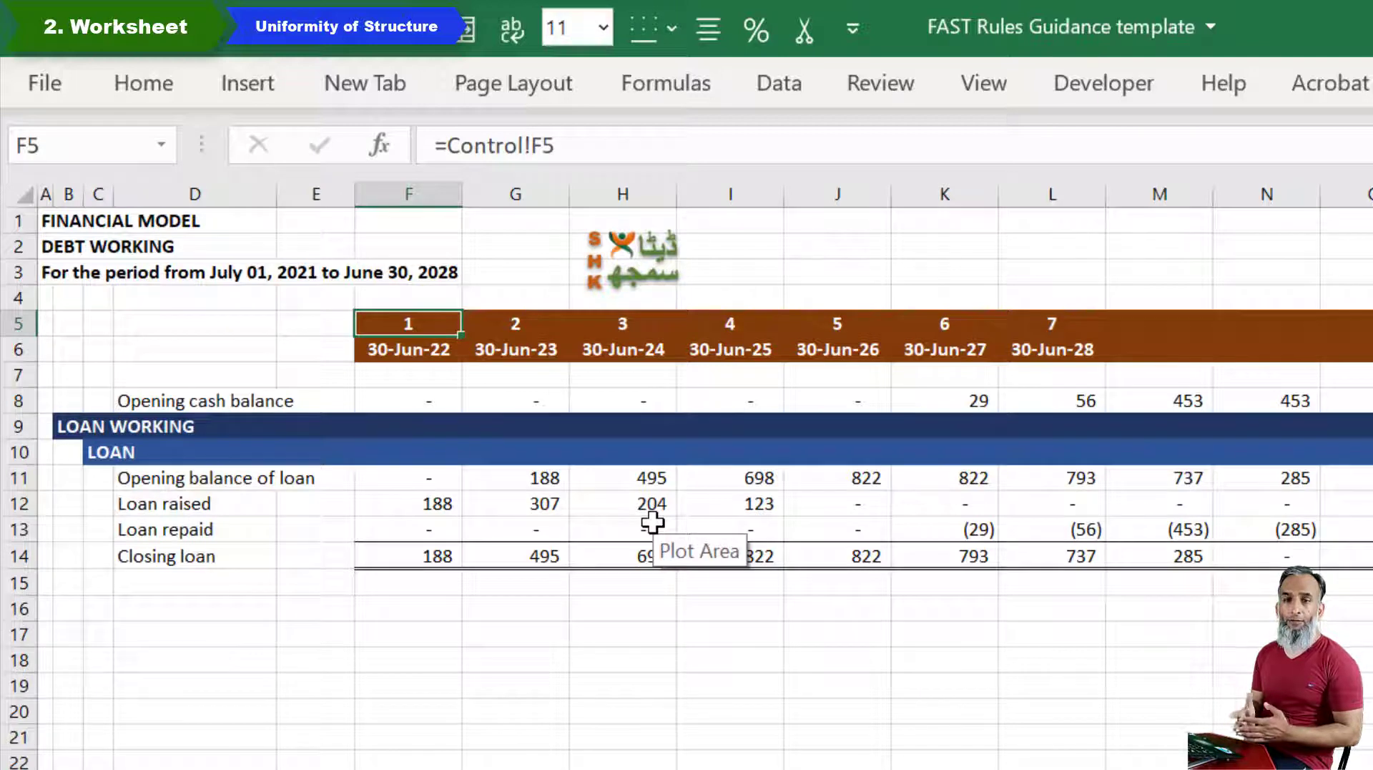
key("Down")
key("Down")
key("Down")
key("Down")
key("Down")
key("Down")
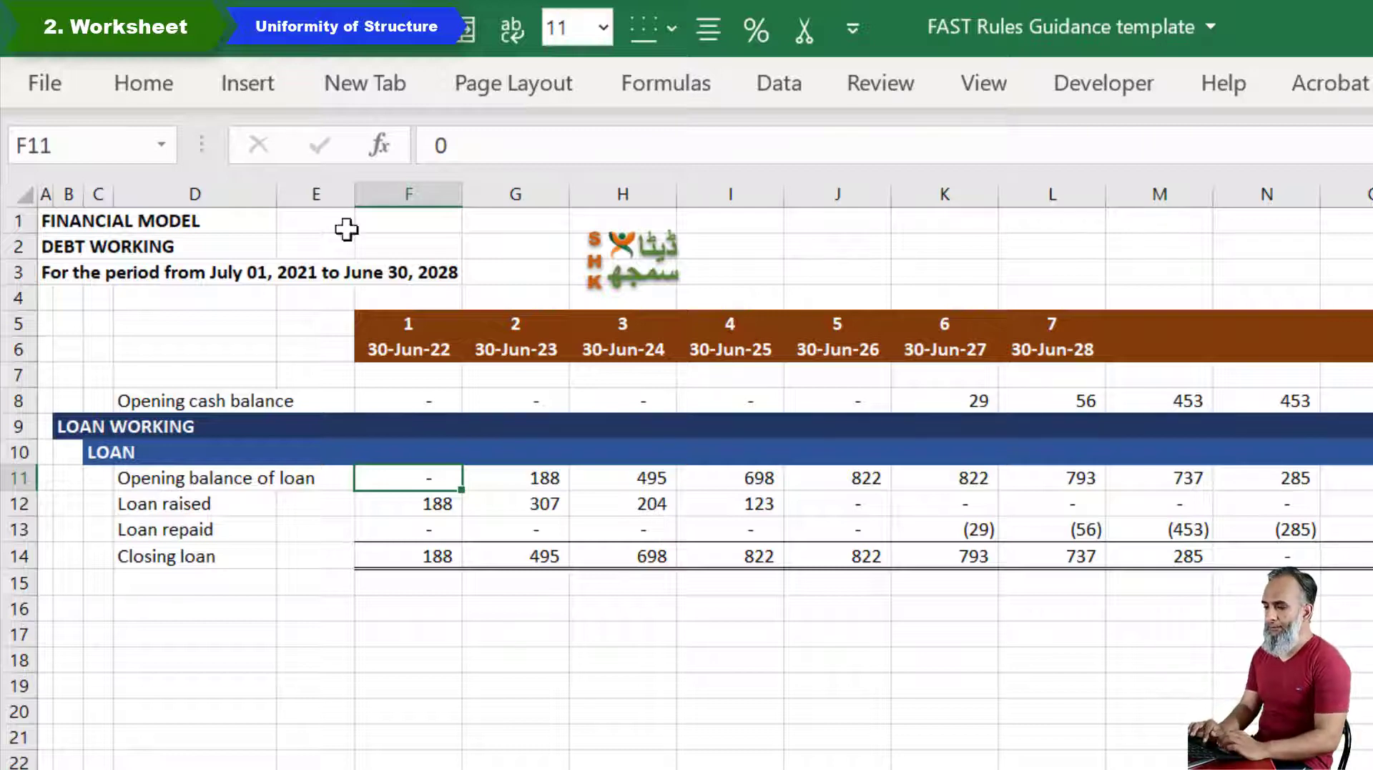
Step: Look over the Revenue sheet's sub-groups from Gross Revenue down to Price Increase and return to its header
key("ctrl+Page_Up")
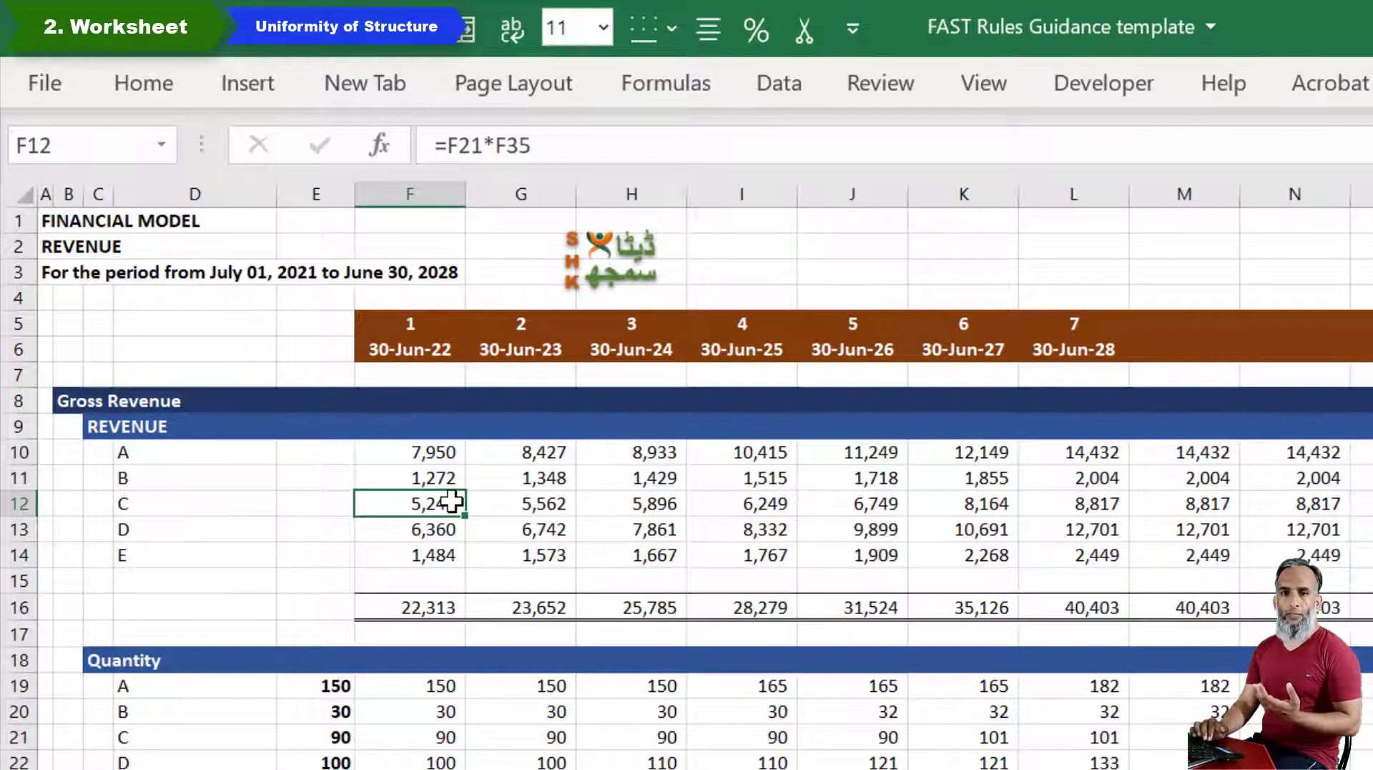
scroll(451, 501, "down", 6)
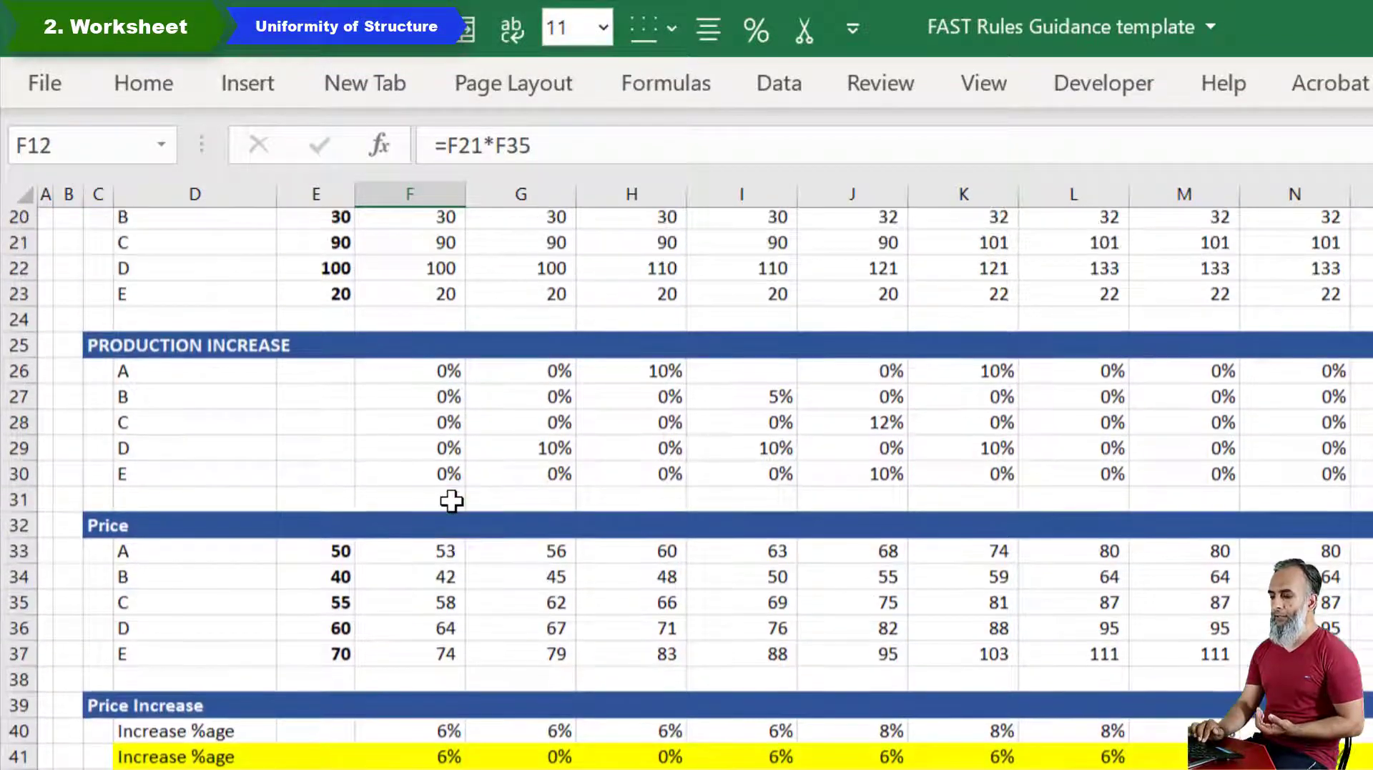
scroll(451, 500, "up", 6)
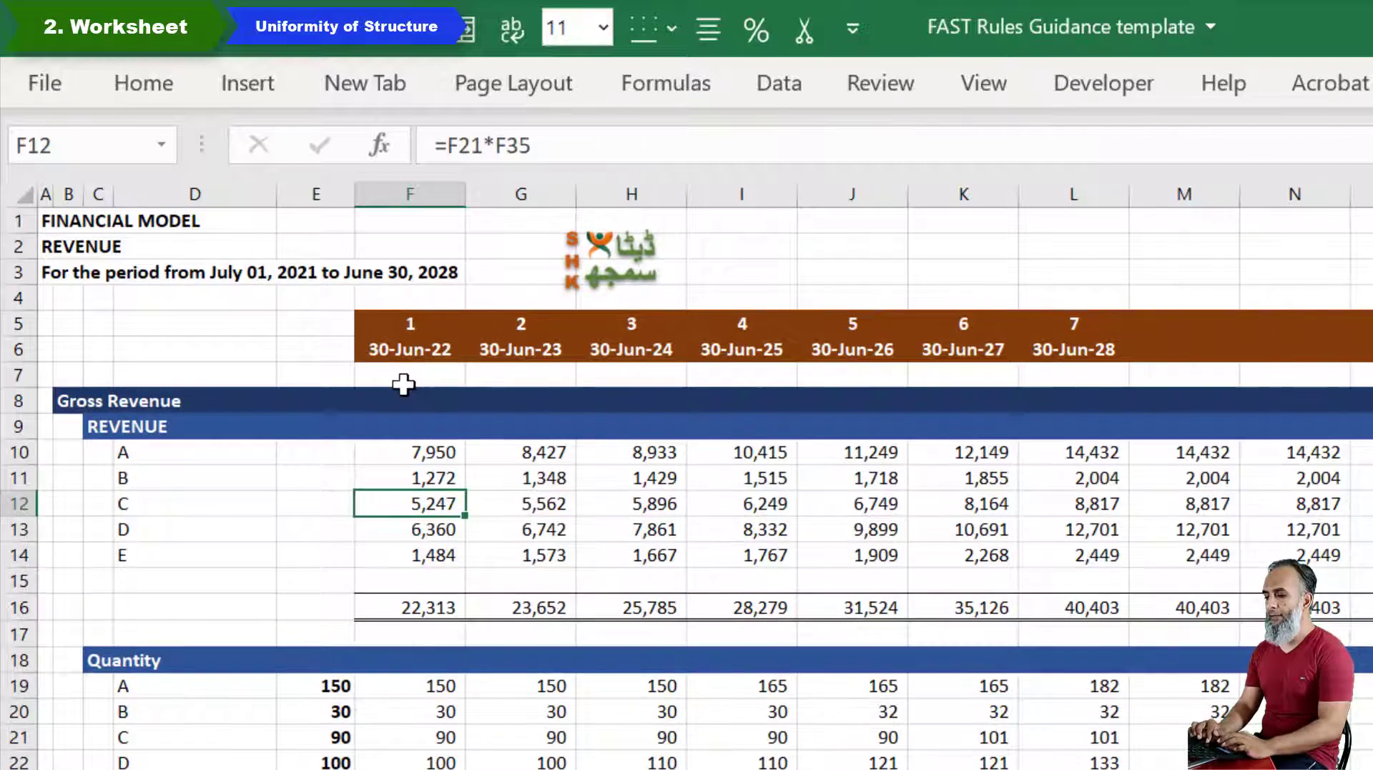
Step: Freeze the Revenue sheet's panes at cell F7, keeping rows 1 to 6 and columns A to E in view
left_click(499, 451)
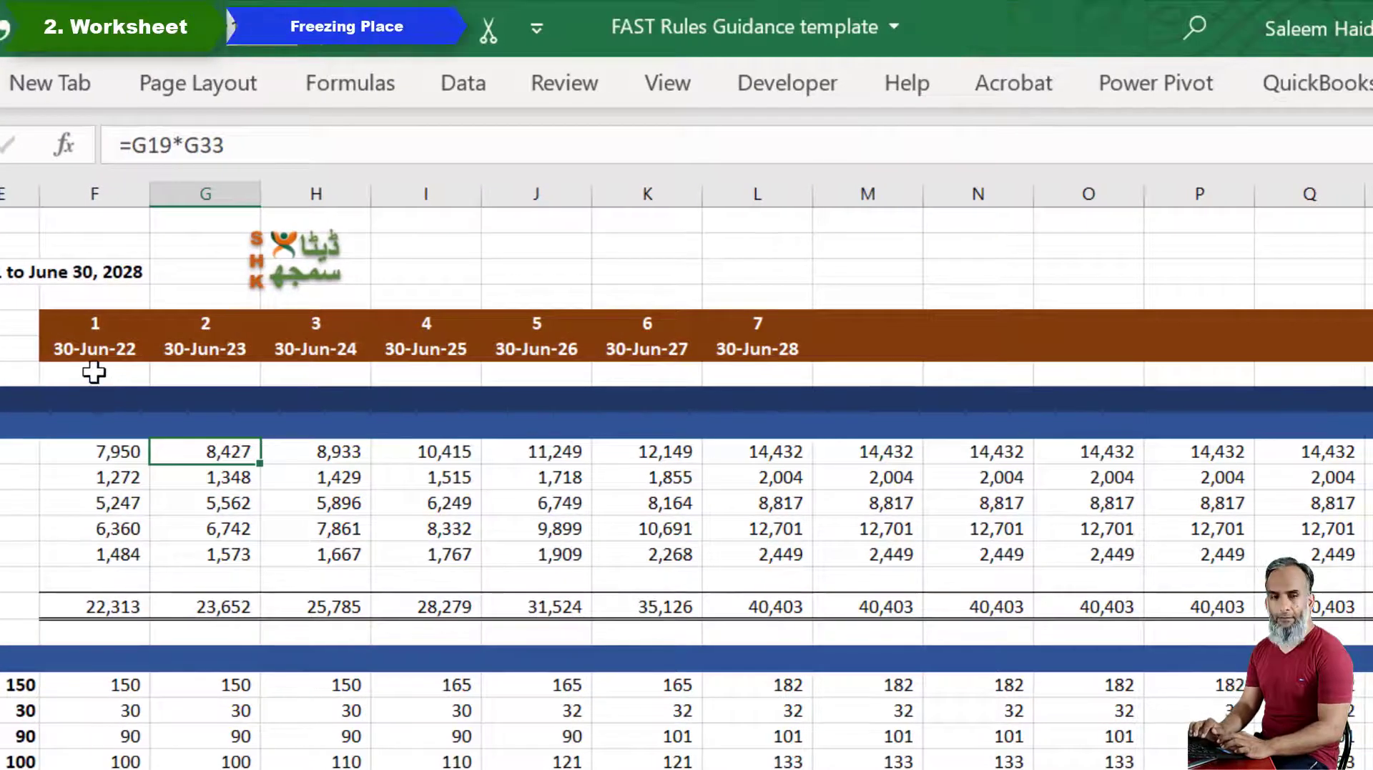
left_click(94, 371)
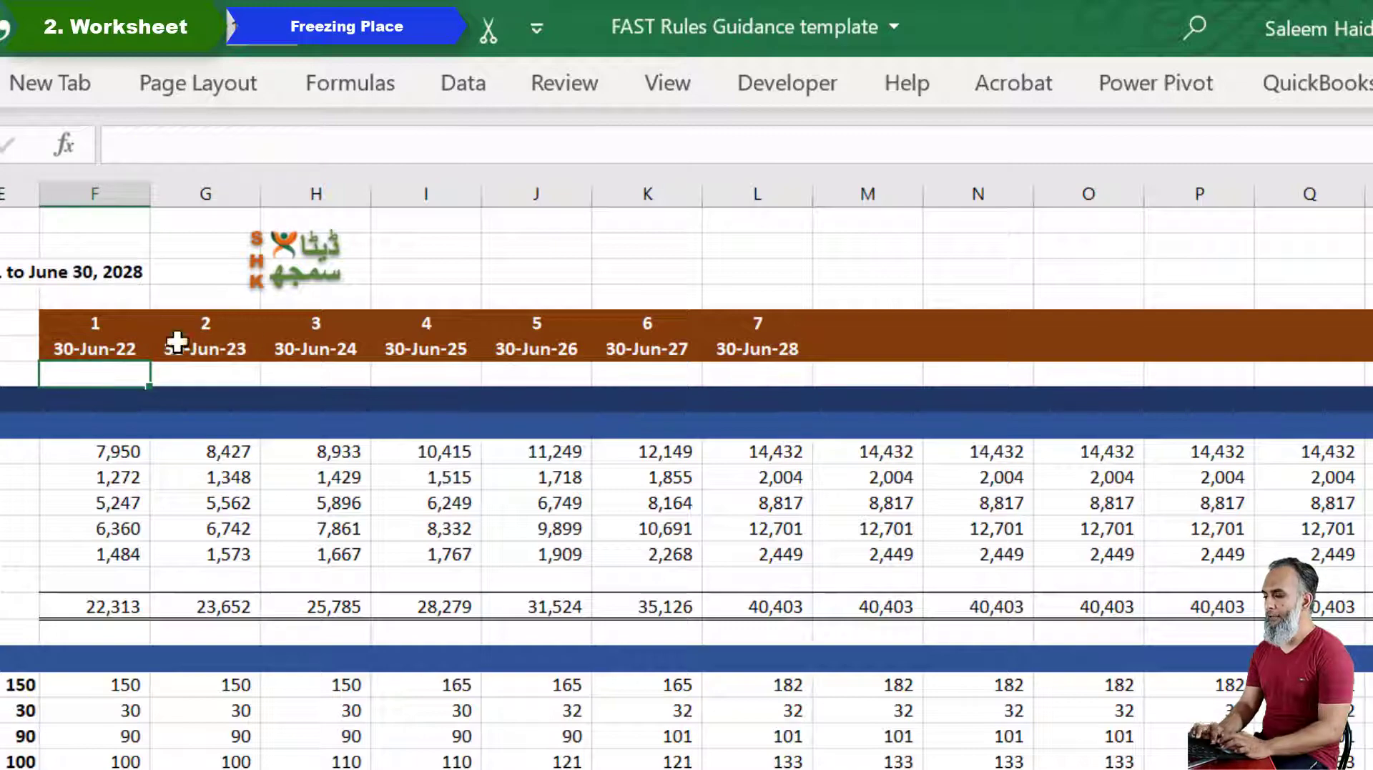
left_click(674, 98)
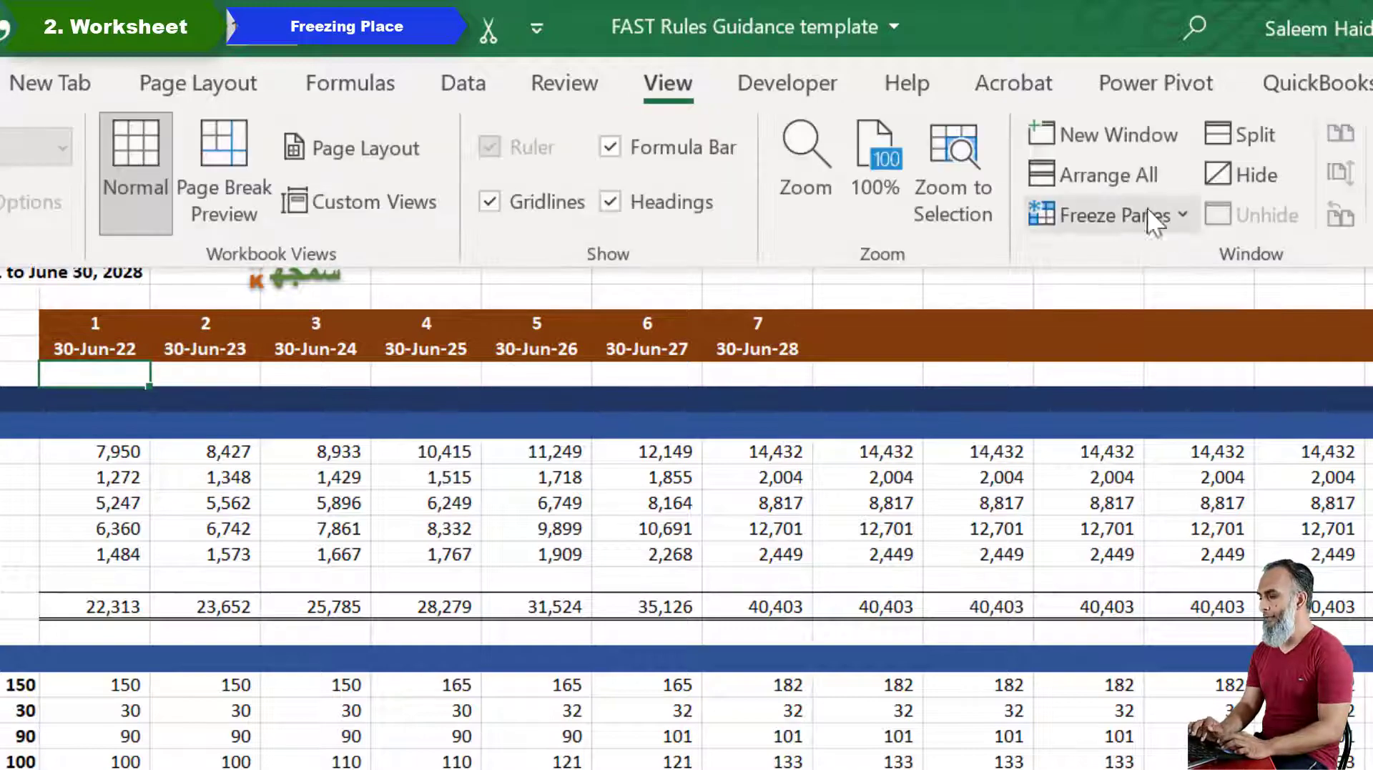
left_click(1110, 215)
left_click(1158, 289)
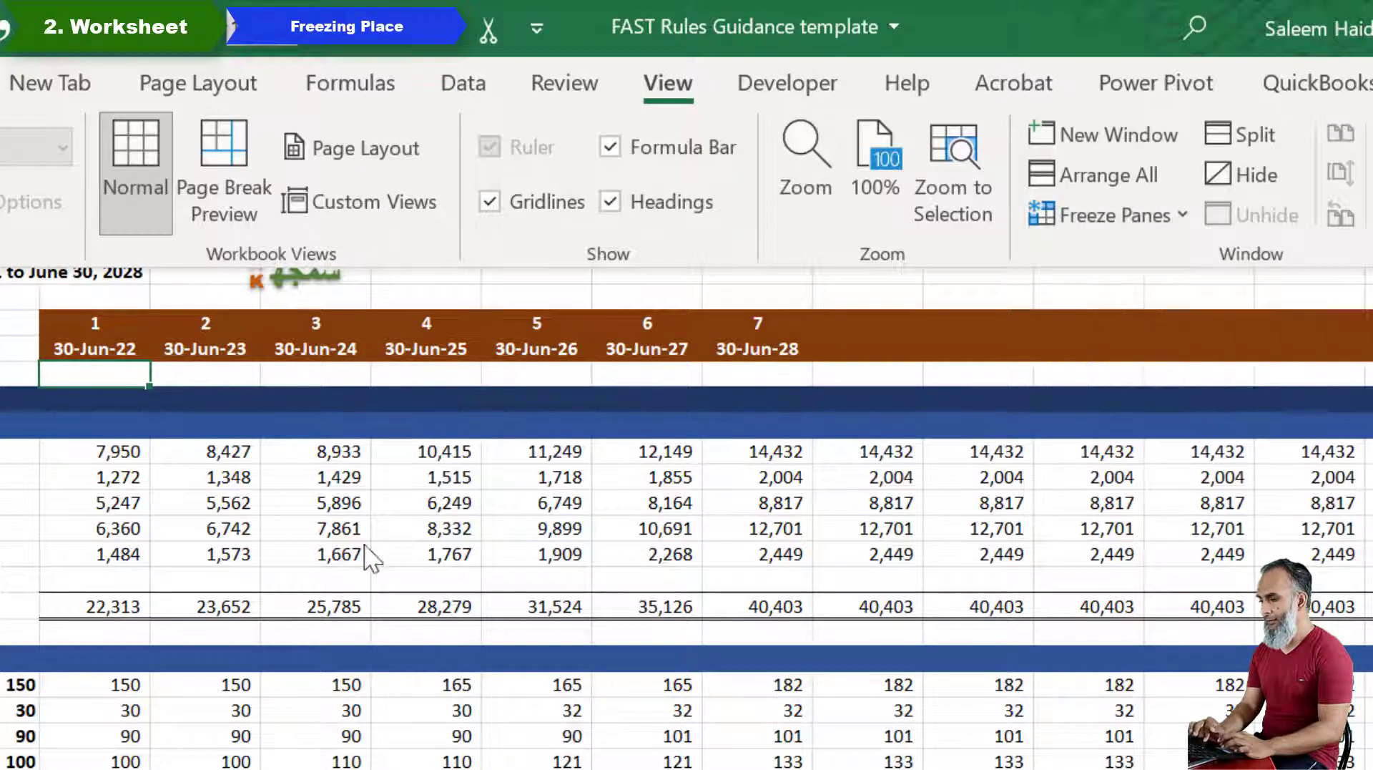
scroll(352, 537, "down", 4)
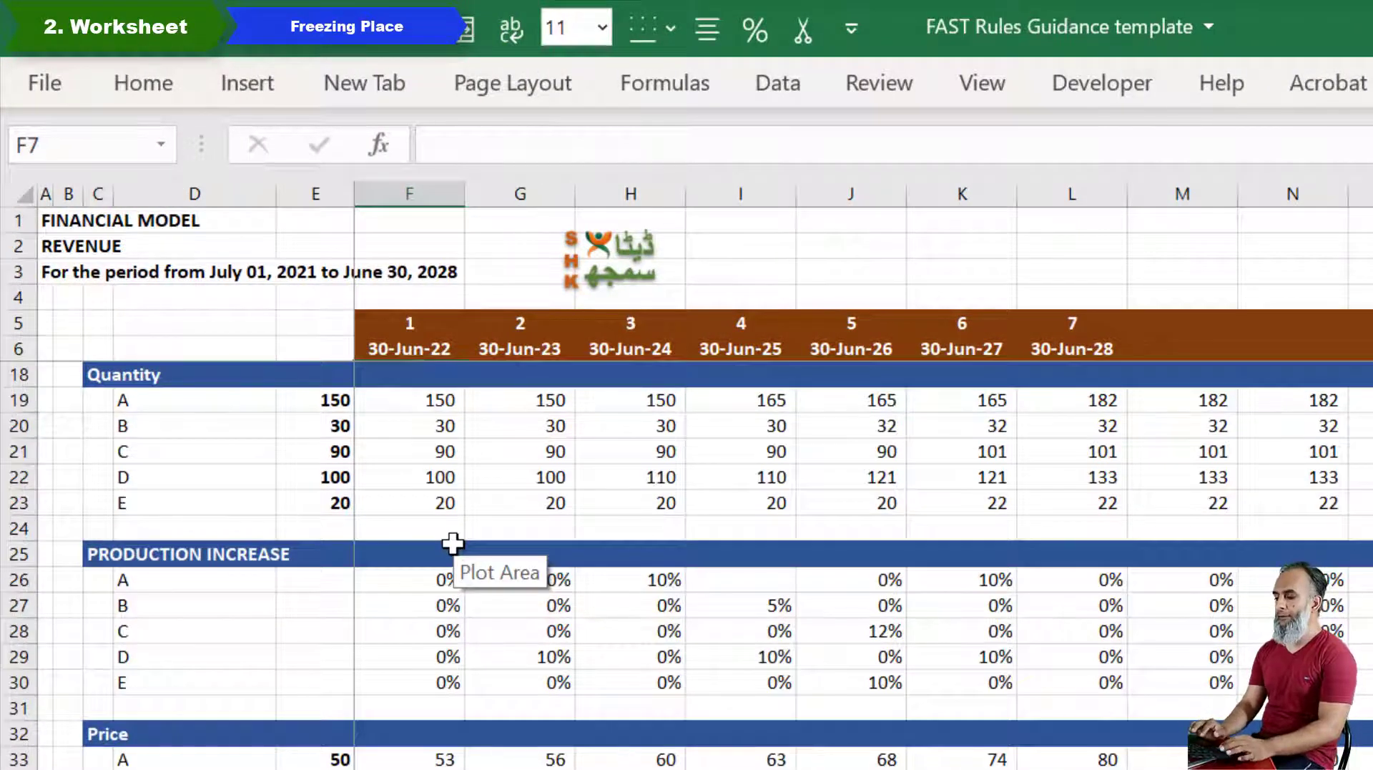
Step: Glance at the Assumptions sheet, then examine the Revenue sheet's Price sub-groups, cell H47 and the blank header cells J2 and J1
key("ctrl+Page_Up")
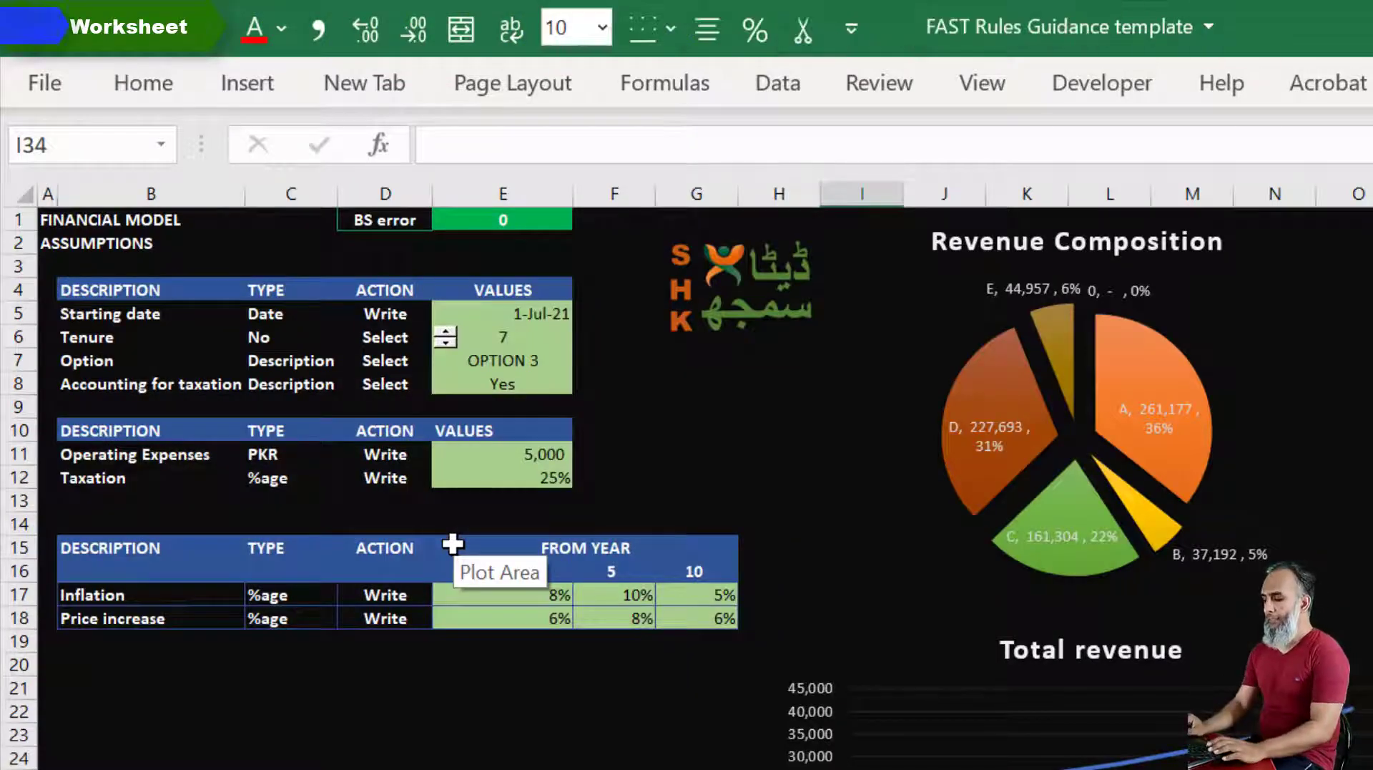
key("ctrl+Page_Down")
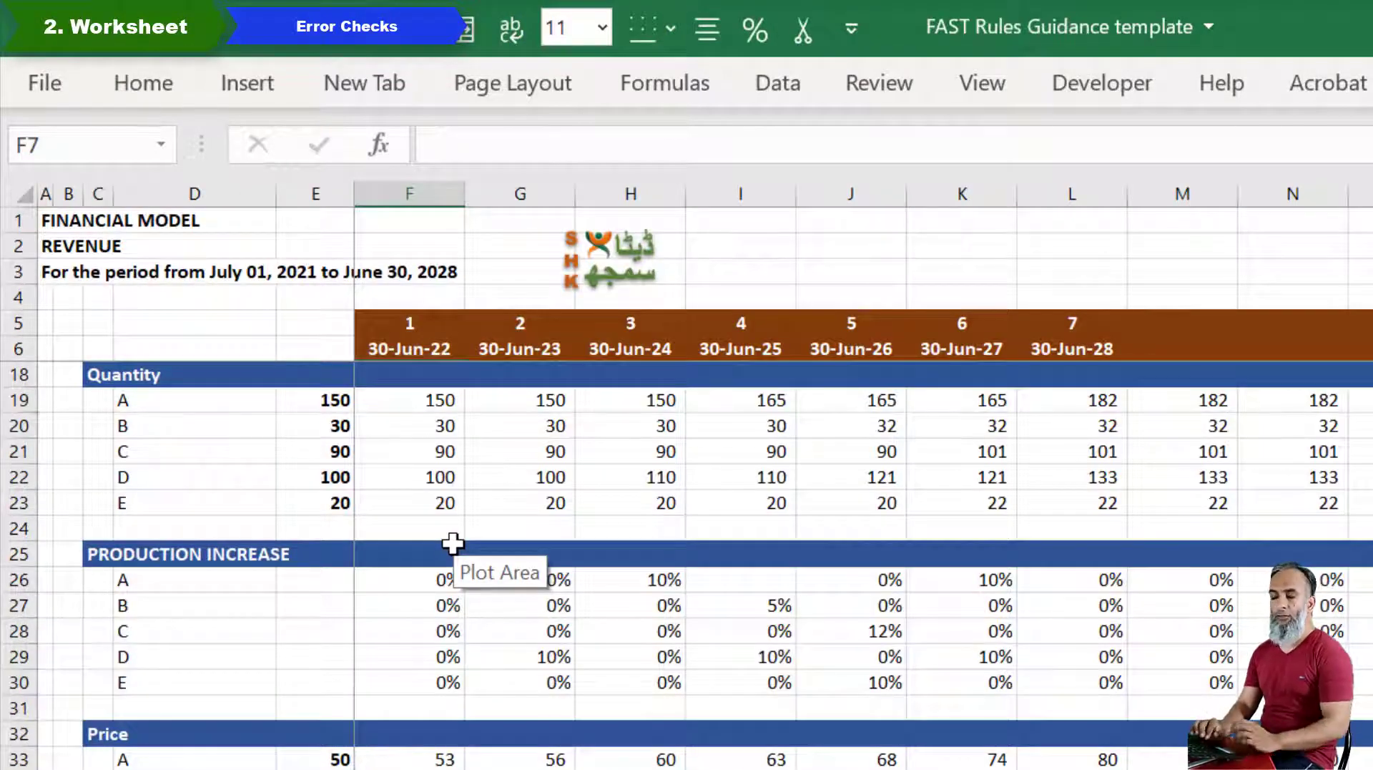
scroll(453, 544, "down", 3)
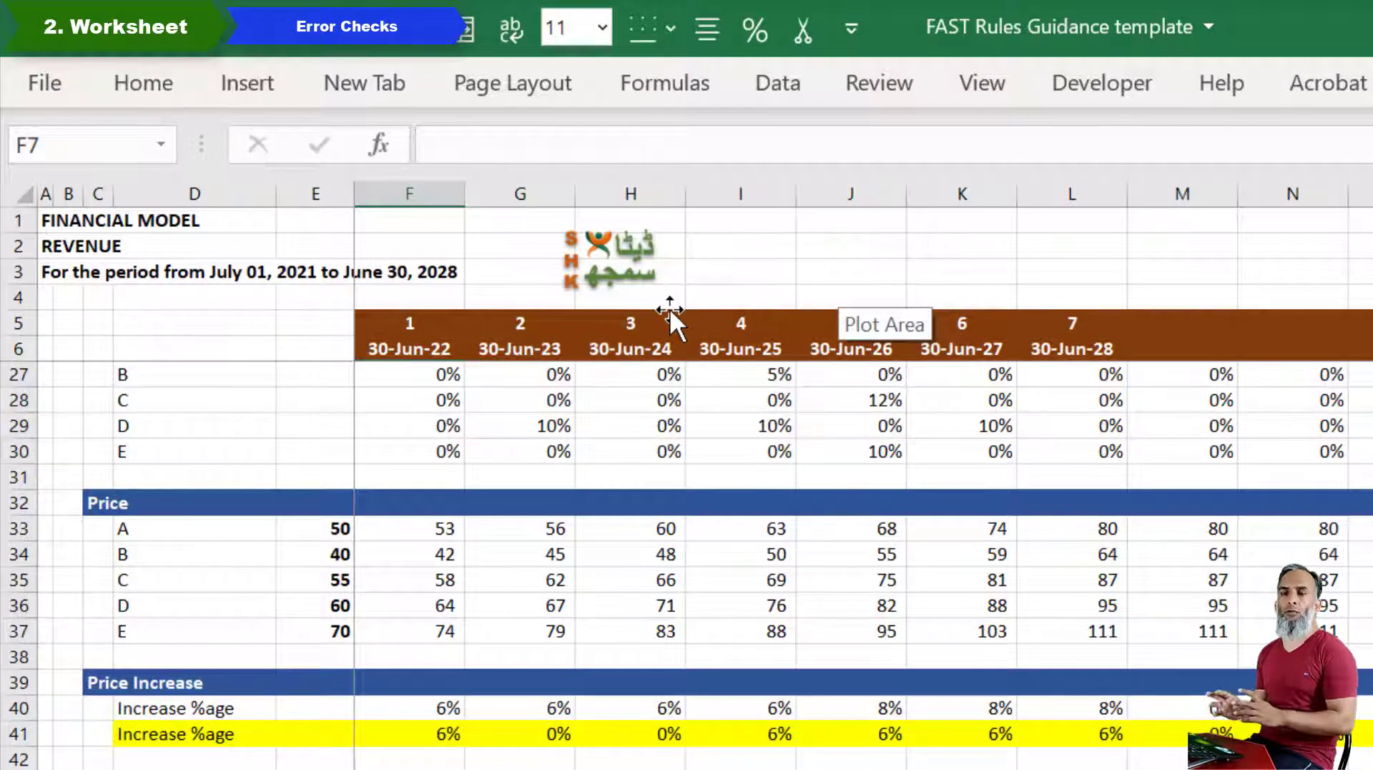
left_click(903, 245)
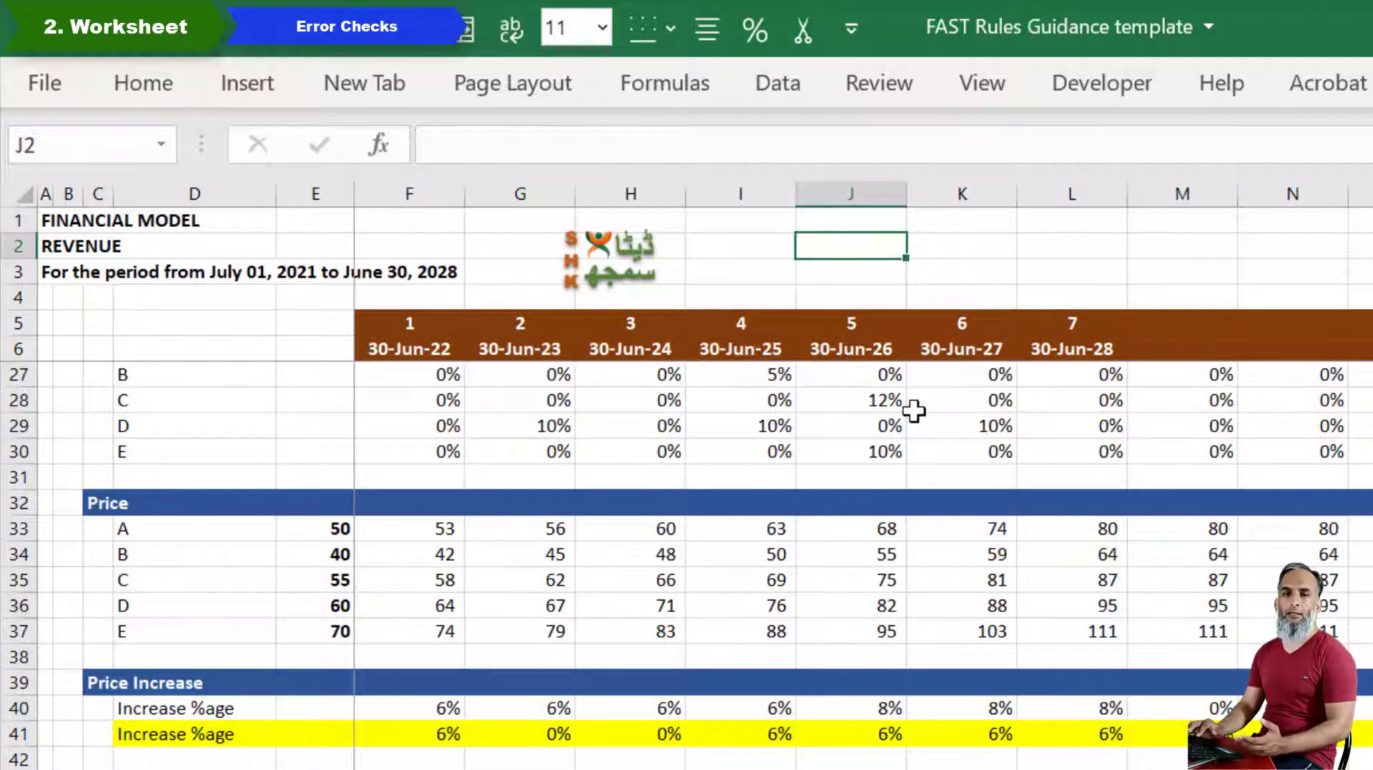
left_click(631, 769)
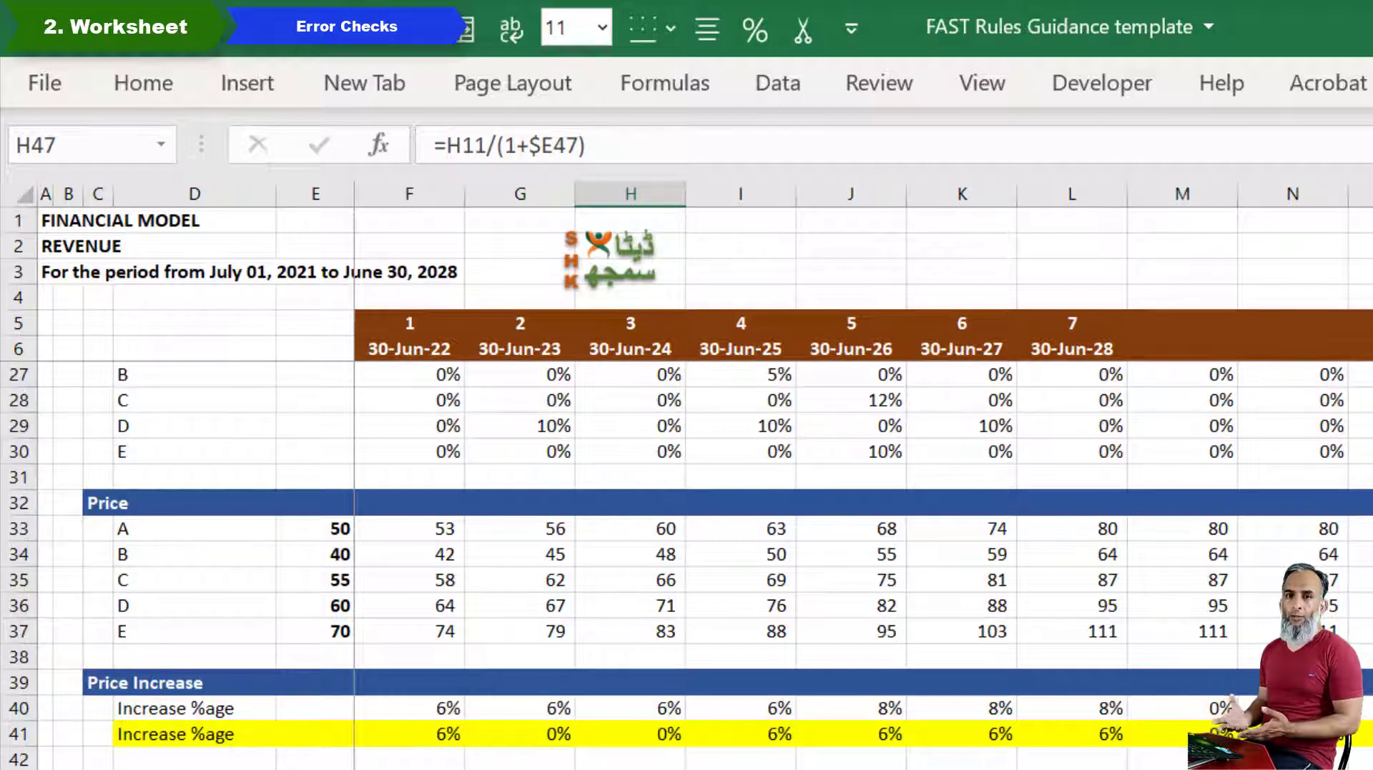
left_click(870, 220)
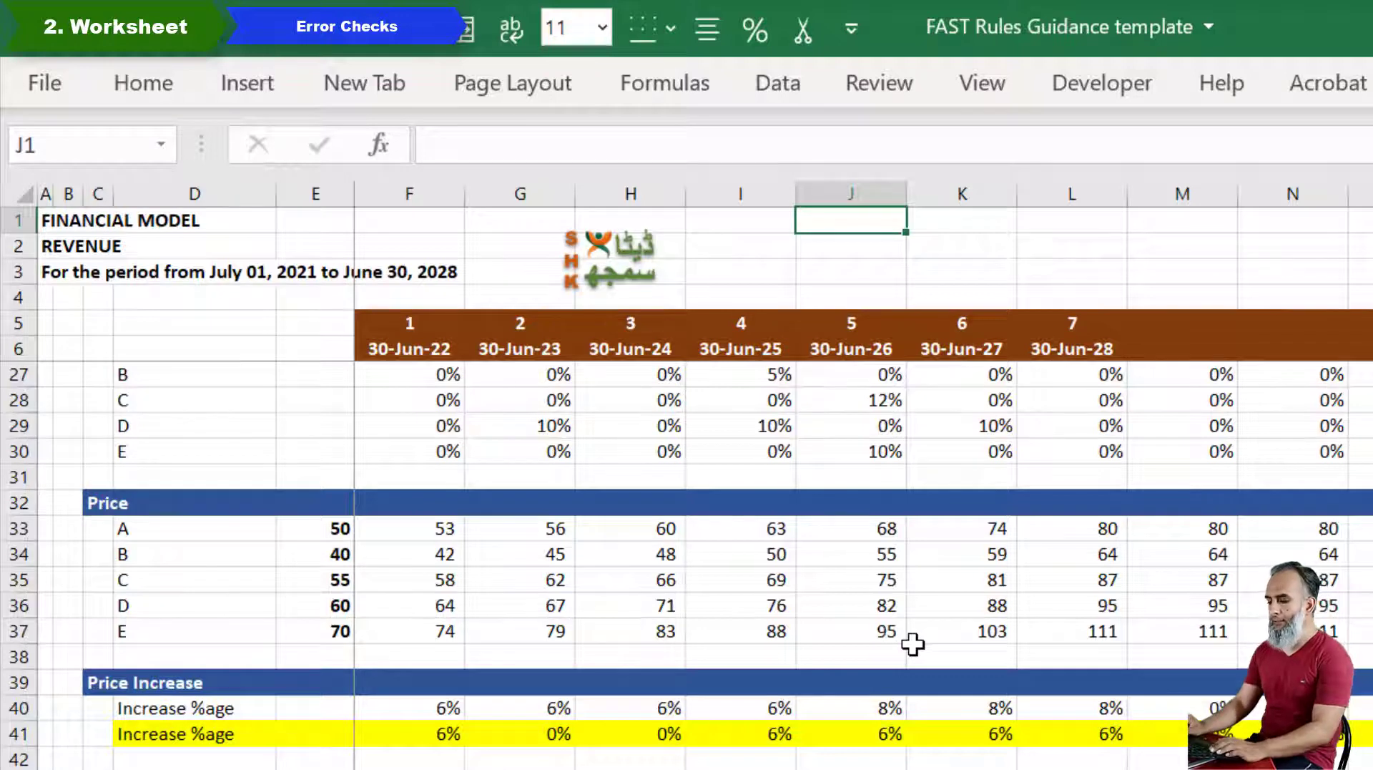
Step: Examine the BS error formula in cell E1 of the Assumptions sheet and trace it to its source row on the Statements sheet
key("ctrl+Page_Up")
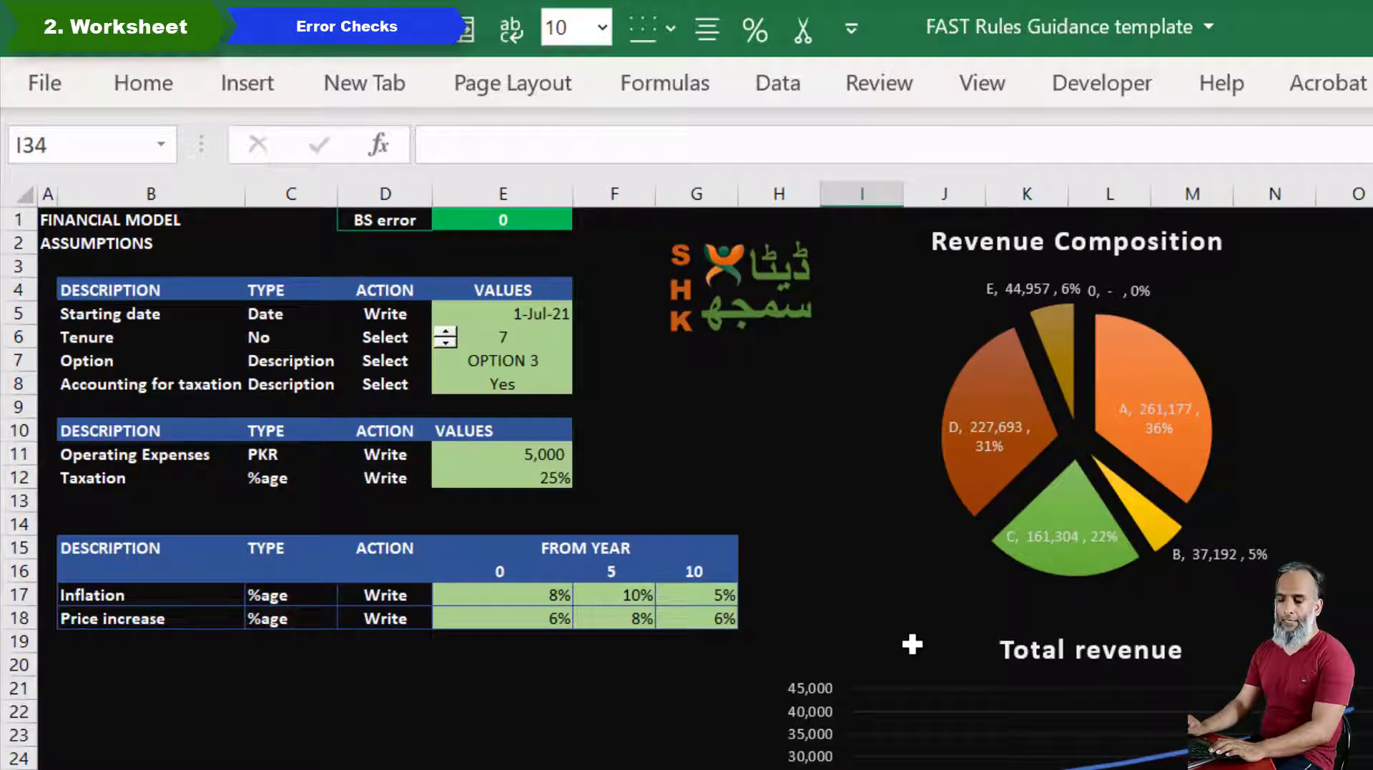
left_click(502, 222)
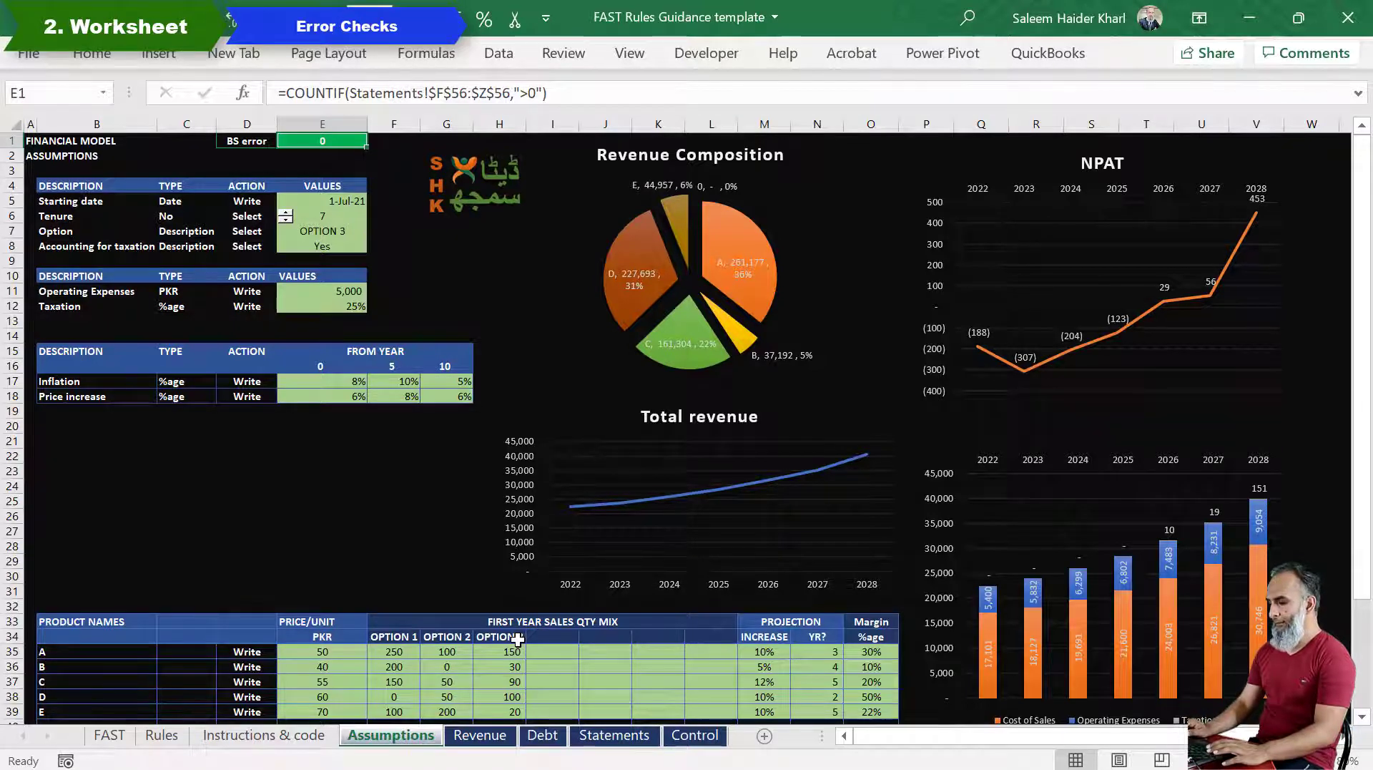
key("ctrl+bracketleft")
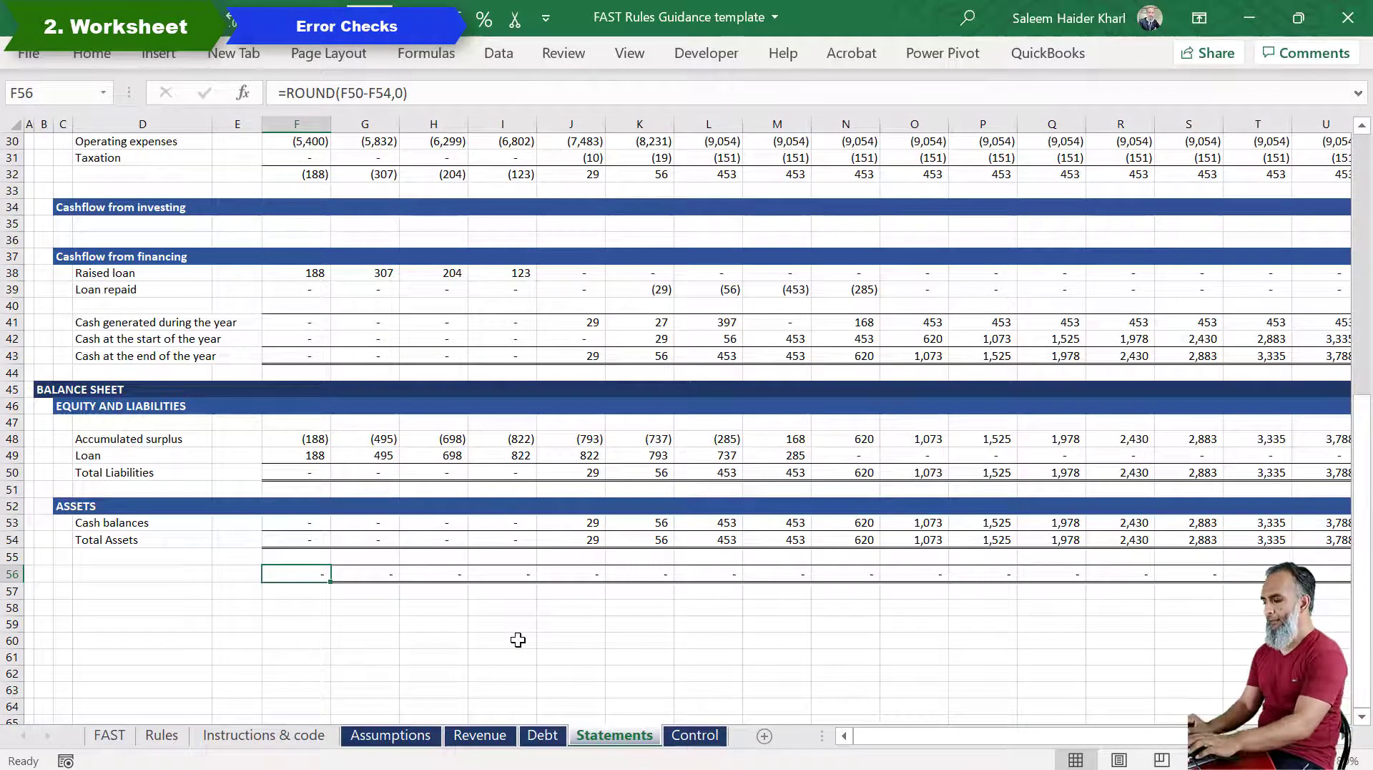
Step: Append +.1 to the balance check formula in Statements cell F56 and return to the BS error cell on the Assumptions sheet
key("F2")
type("+.1")
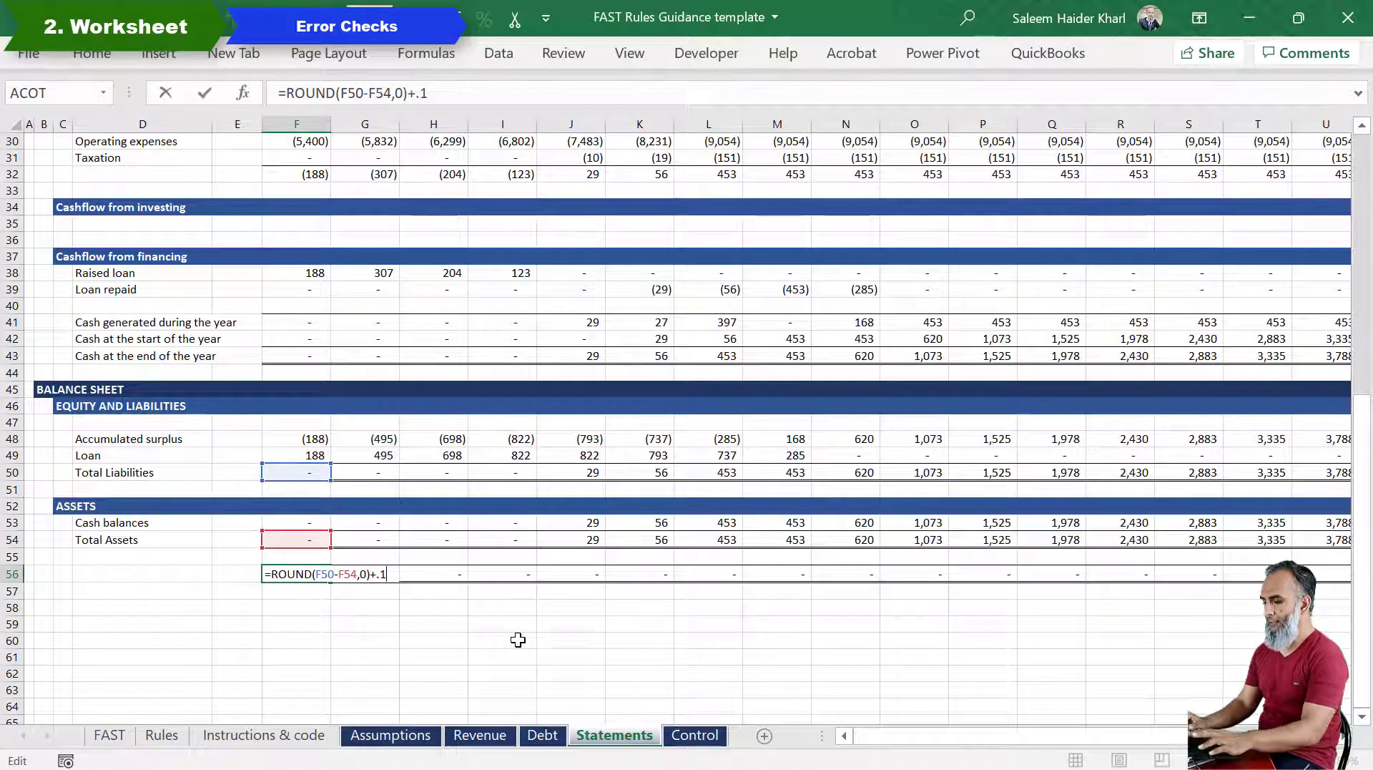
key("Return")
key("ctrl+Page_Up")
key("ctrl+Page_Up")
key("ctrl+Page_Up")
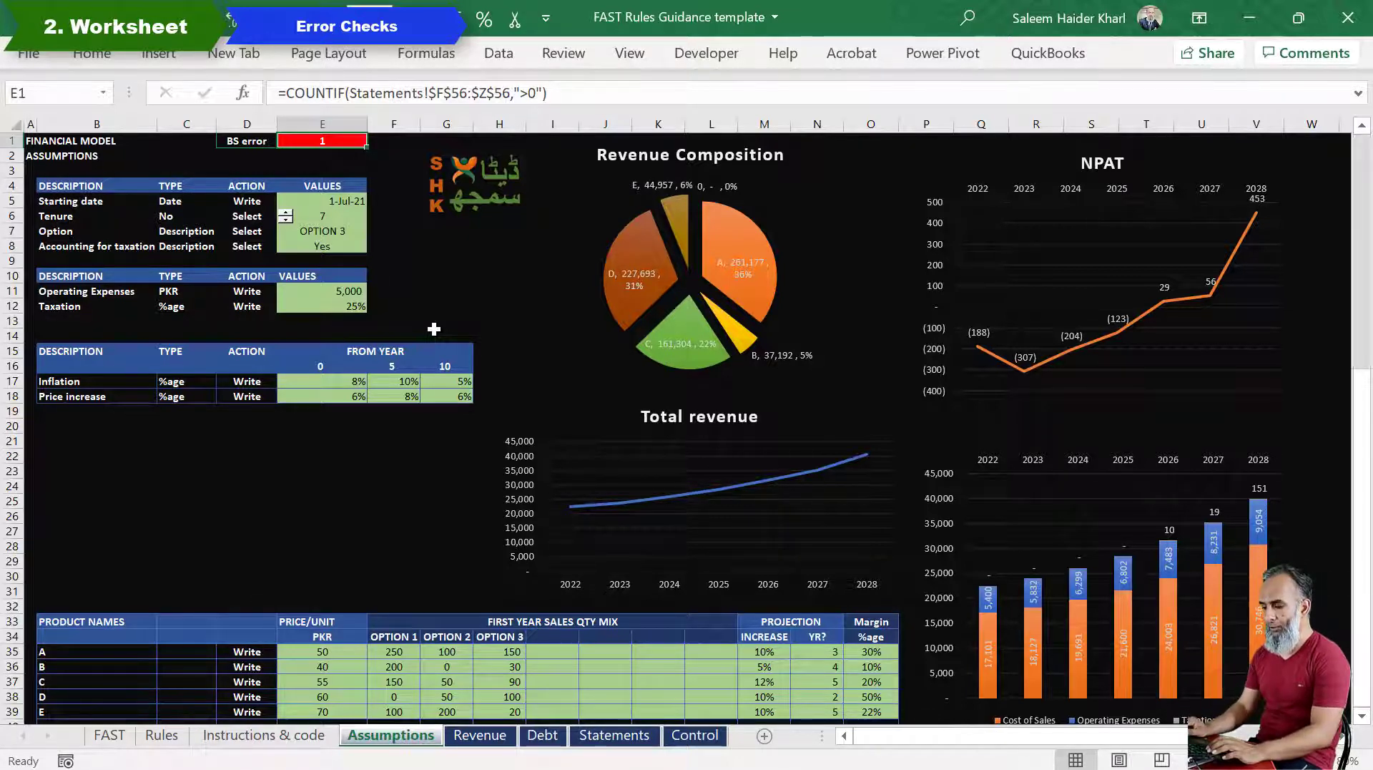
Step: Review the horizontal layout of the Revenue sheet from Gross Revenue down to Cost of Sales
key("ctrl+Page_Down")
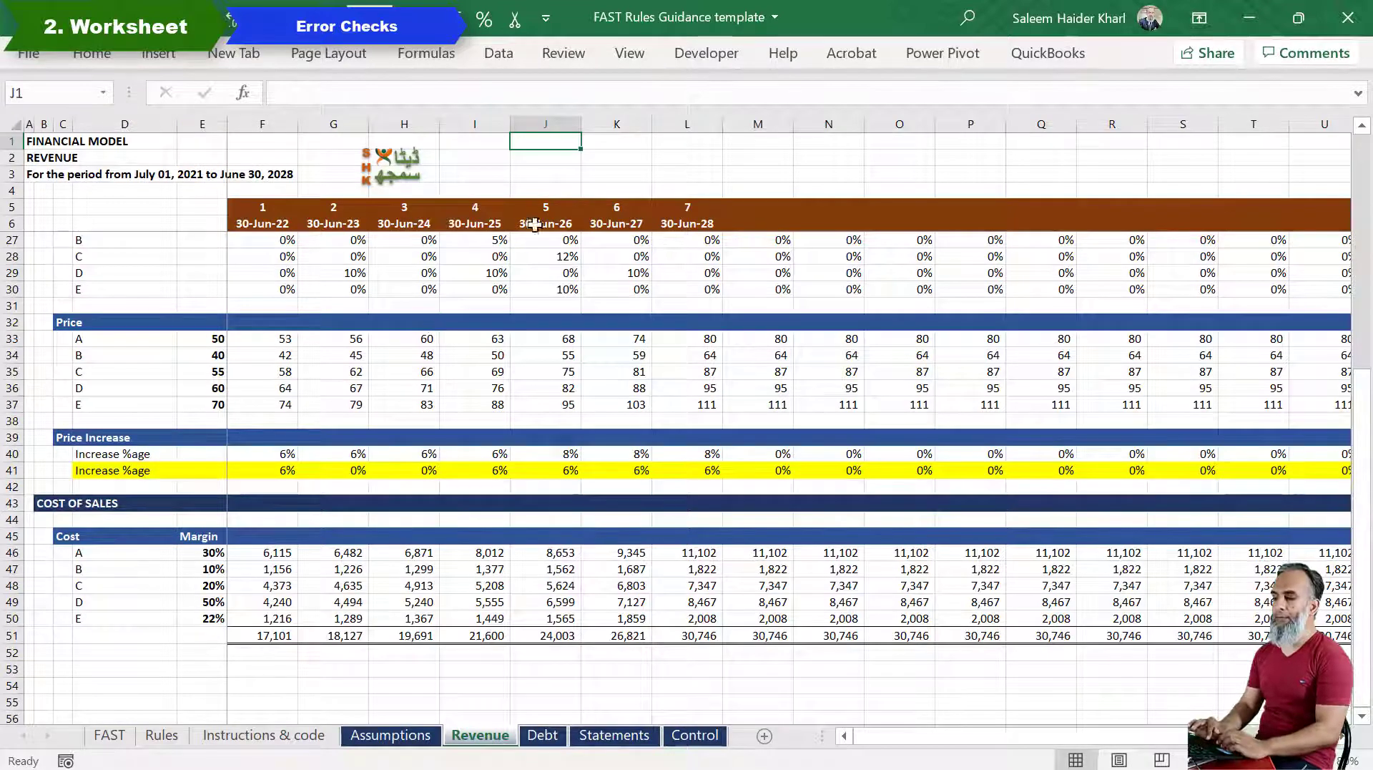
scroll(531, 313, "down", 2)
scroll(531, 313, "down", 1)
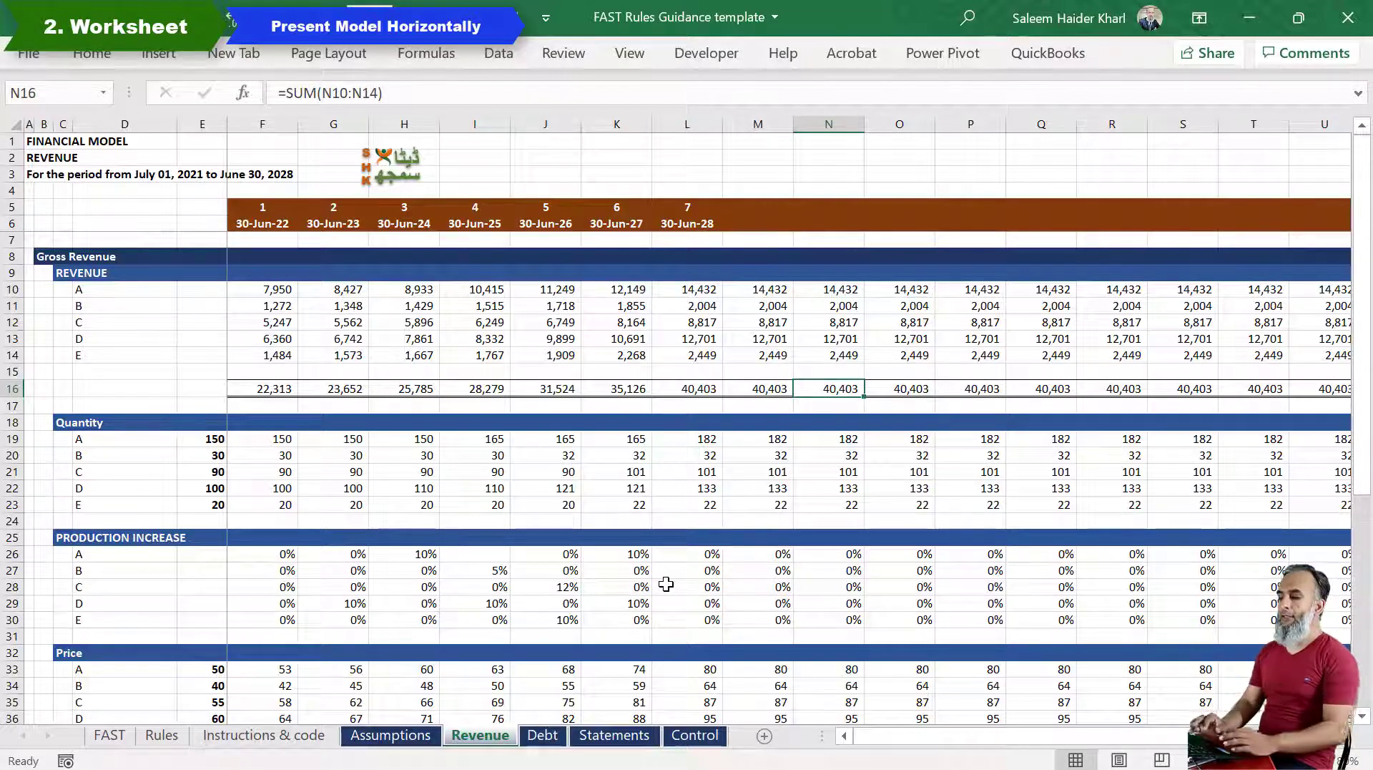
scroll(666, 584, "down", 3)
scroll(666, 584, "down", 3)
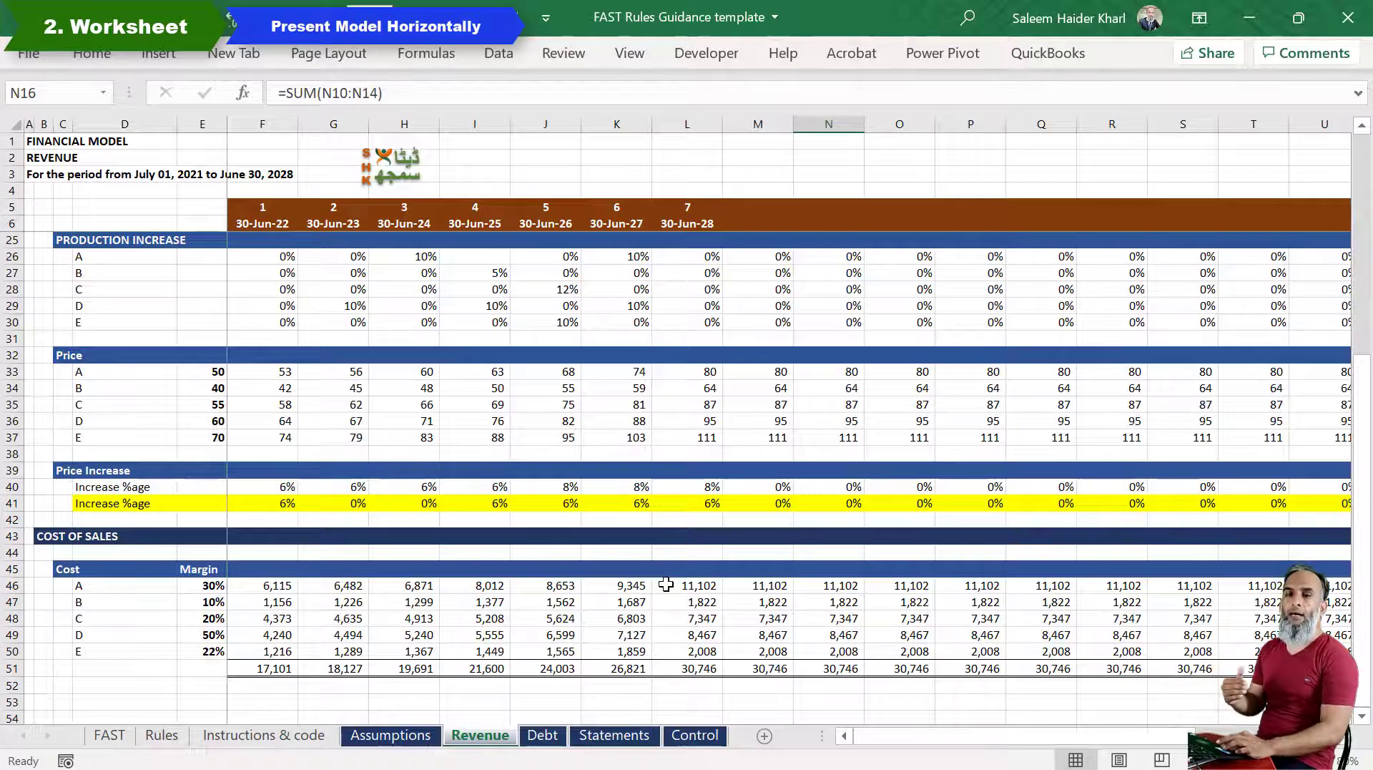
scroll(666, 584, "up", 6)
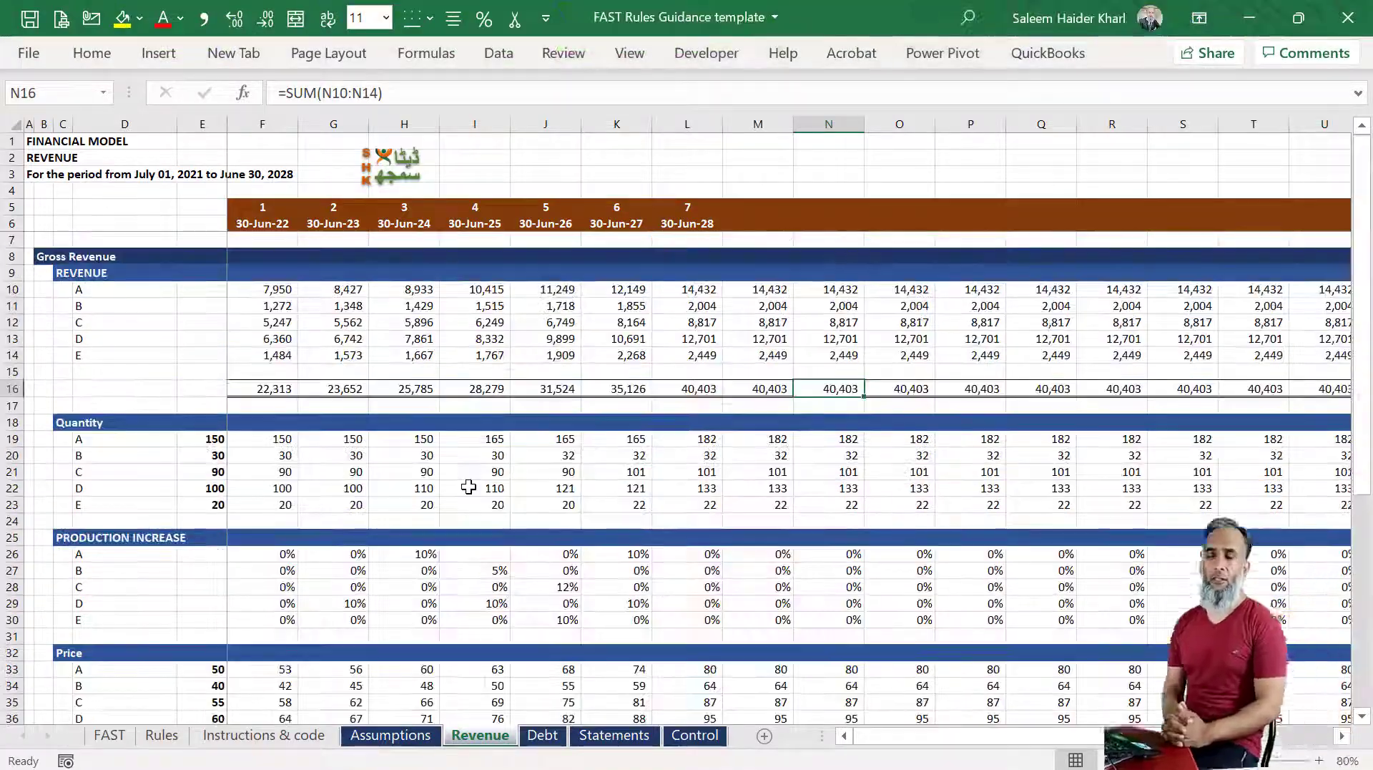